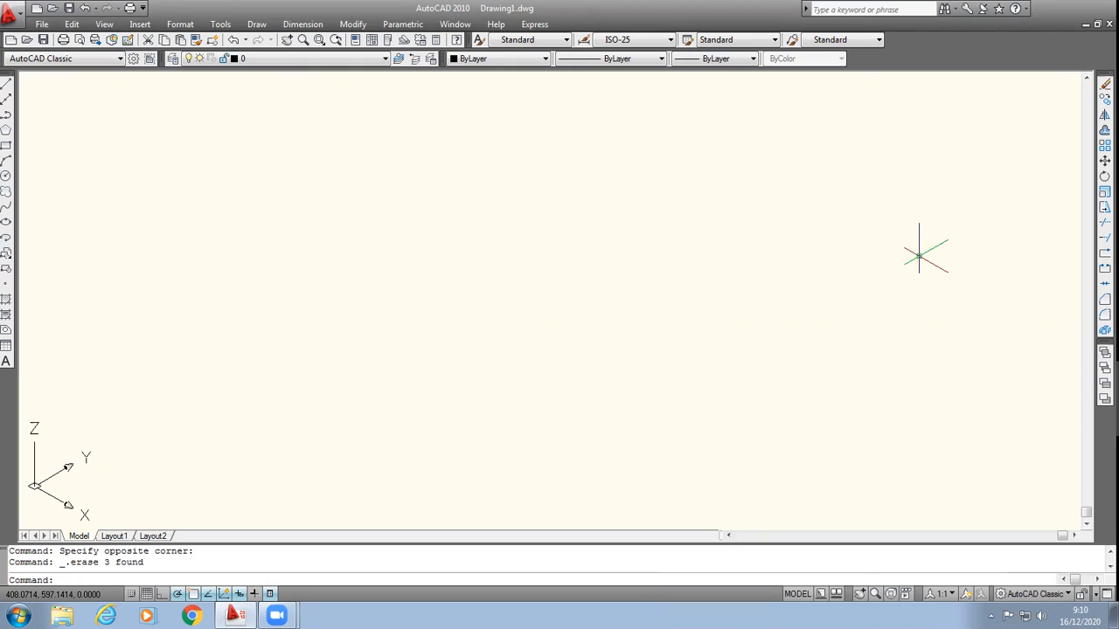
Step: Draw a rectangle about 207 by 111 units on the ground plane and turn on Snap
{"action": "left_click", "coordinate": [5, 146]}
{"action": "left_click", "coordinate": [264, 303]}
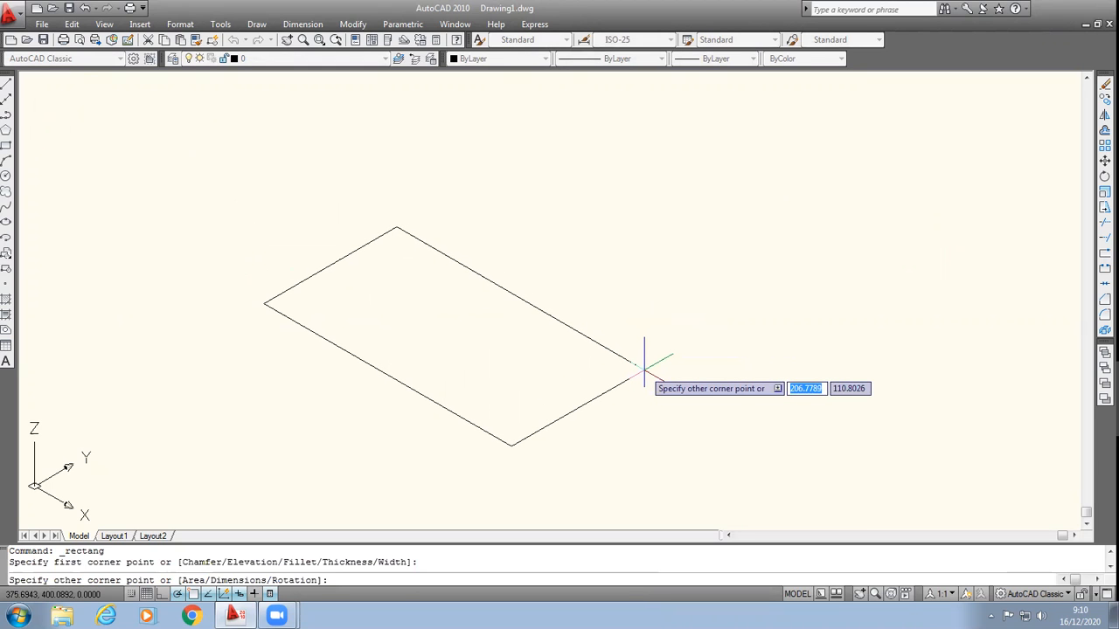
{"action": "left_click", "coordinate": [645, 368]}
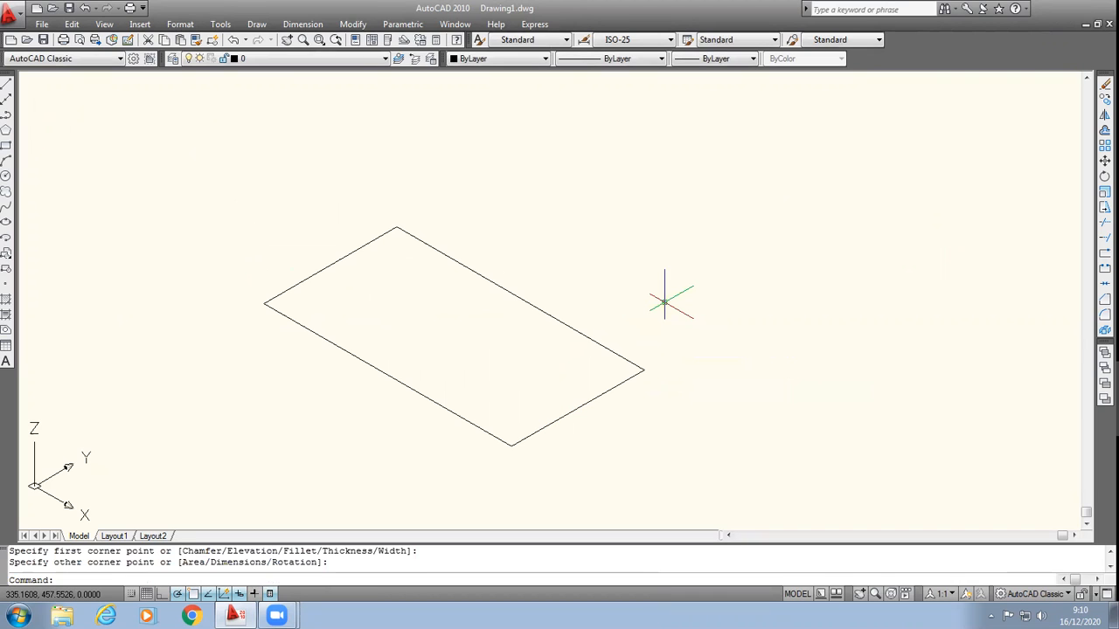
{"action": "left_click", "coordinate": [132, 593]}
Step: Extrude the rectangle to a height of 150
{"action": "type", "text": "extrude"}
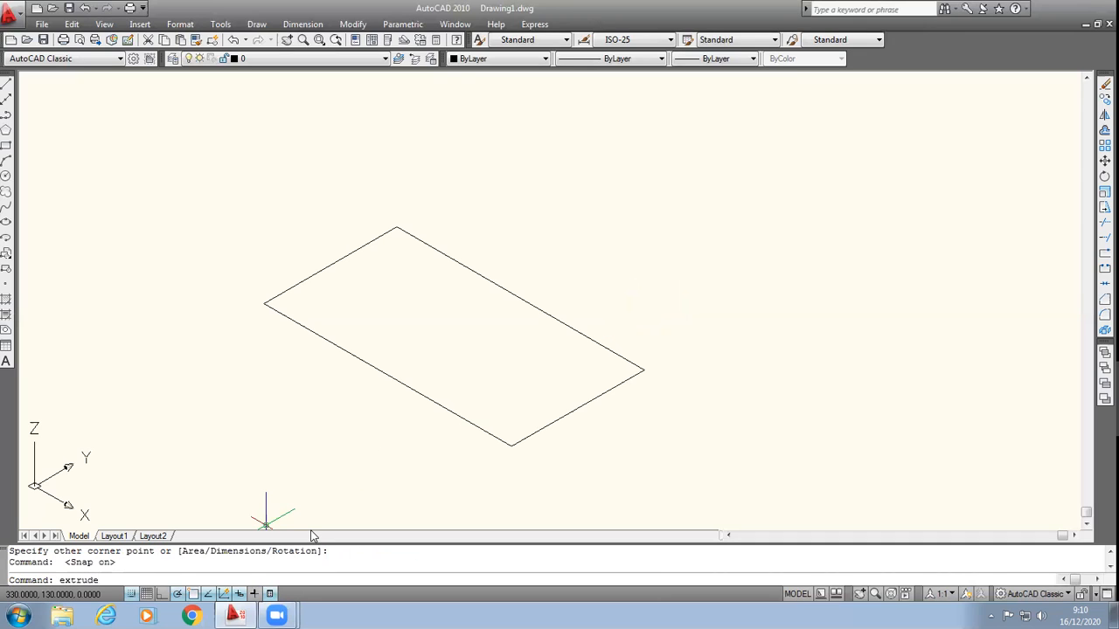
{"action": "key", "text": "Return"}
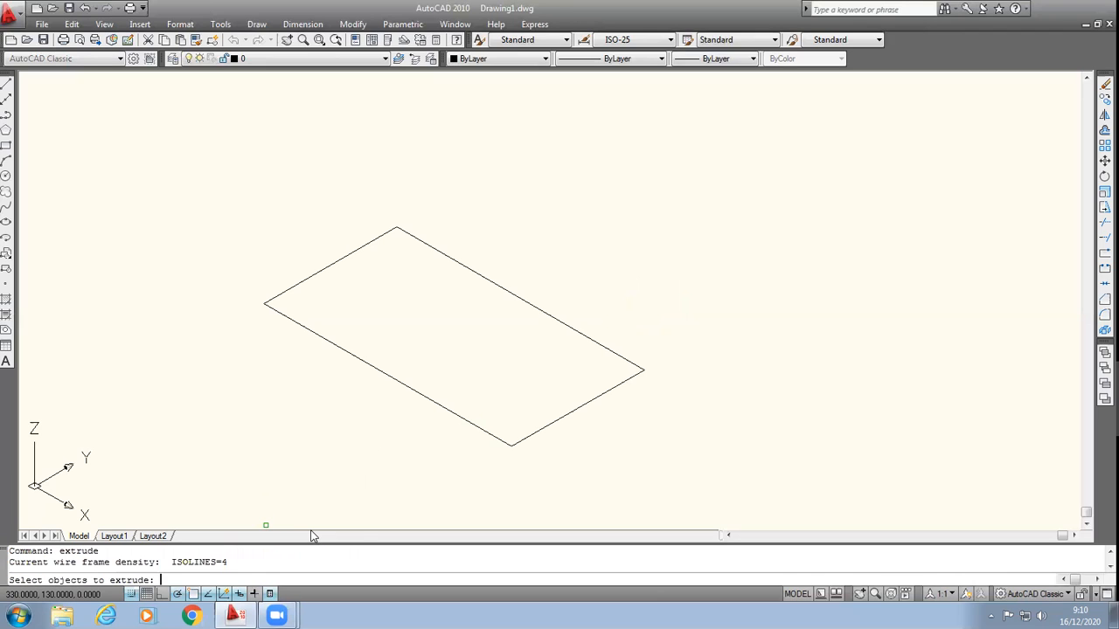
{"action": "left_click", "coordinate": [230, 201]}
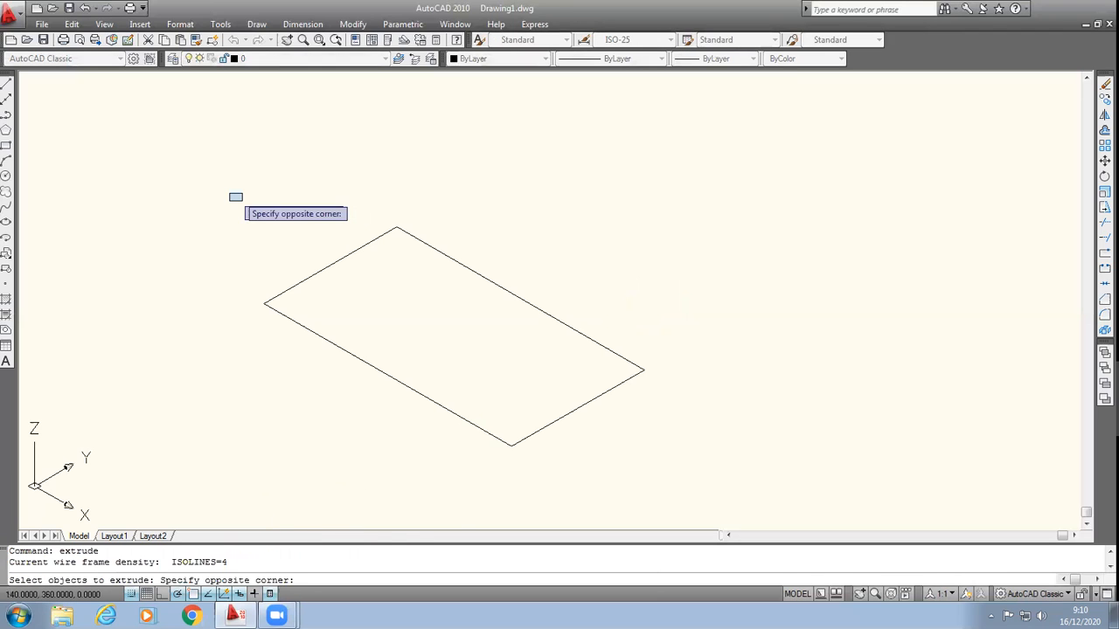
{"action": "left_click", "coordinate": [698, 471]}
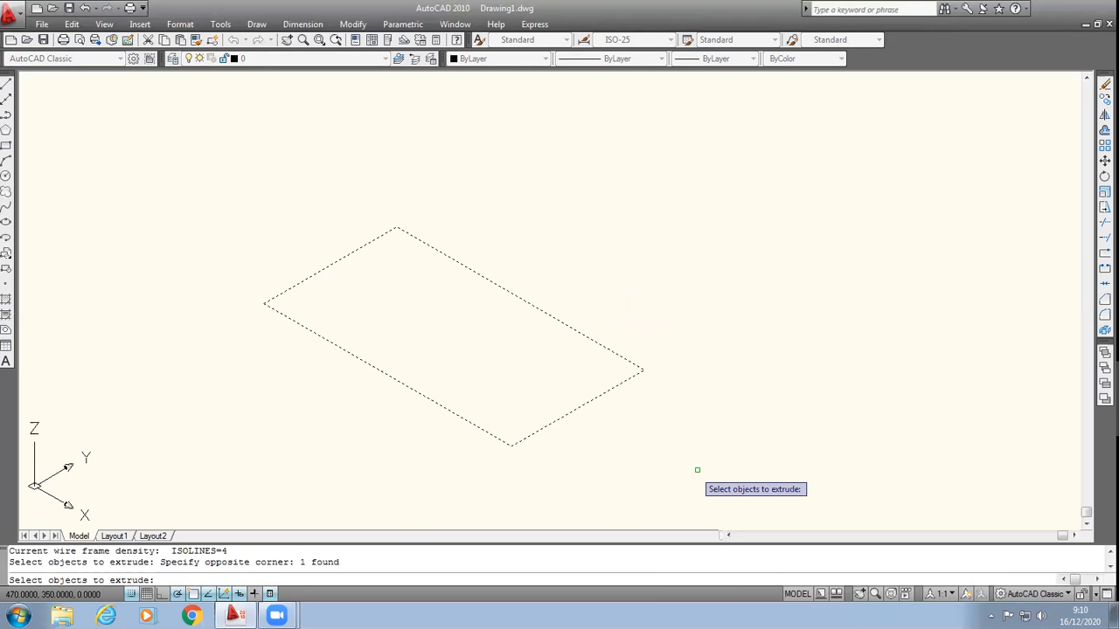
{"action": "key", "text": "Return"}
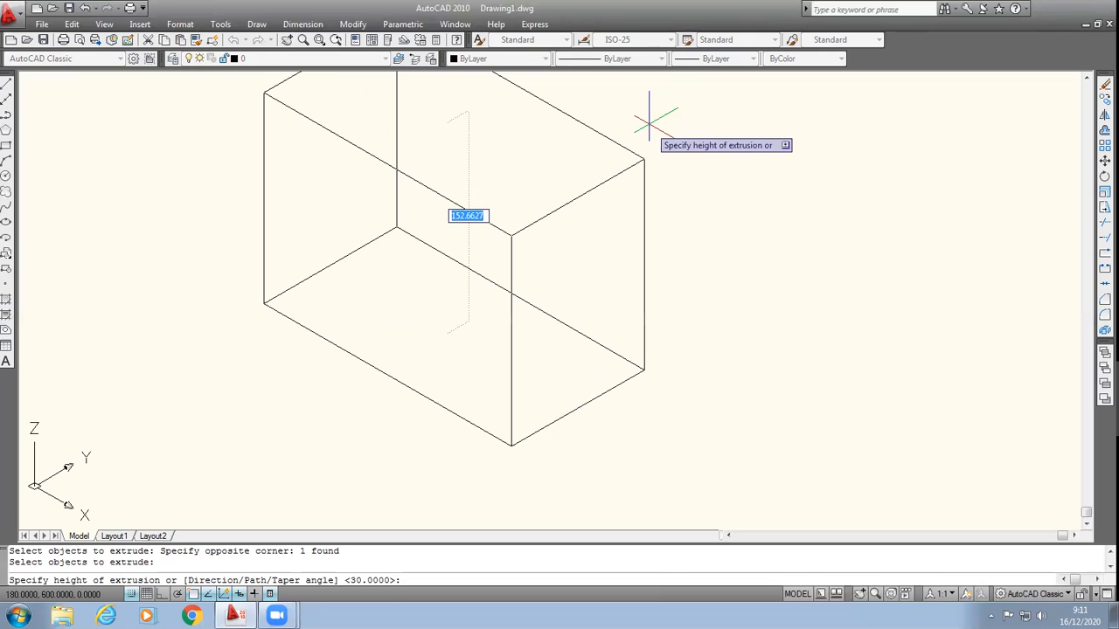
{"action": "type", "text": "150"}
{"action": "key", "text": "Return"}
Step: Draw a closed triangle of three lines beside the box, with its longest side about 324 units
{"action": "scroll", "coordinate": [649, 122], "scroll_direction": "down", "scroll_amount": 2}
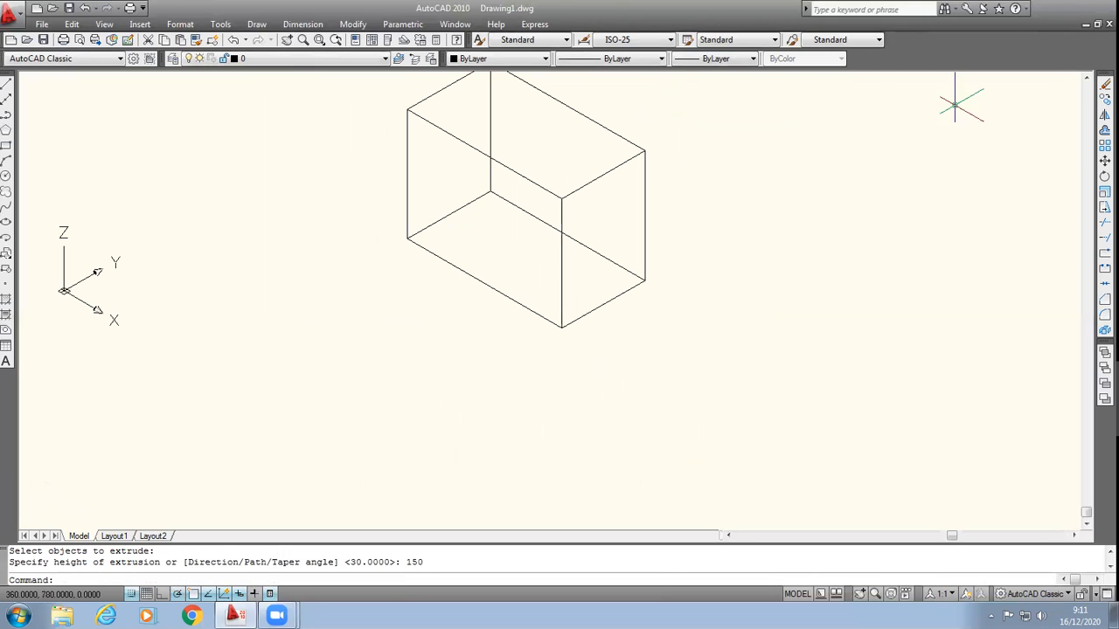
{"action": "left_click", "coordinate": [1086, 79]}
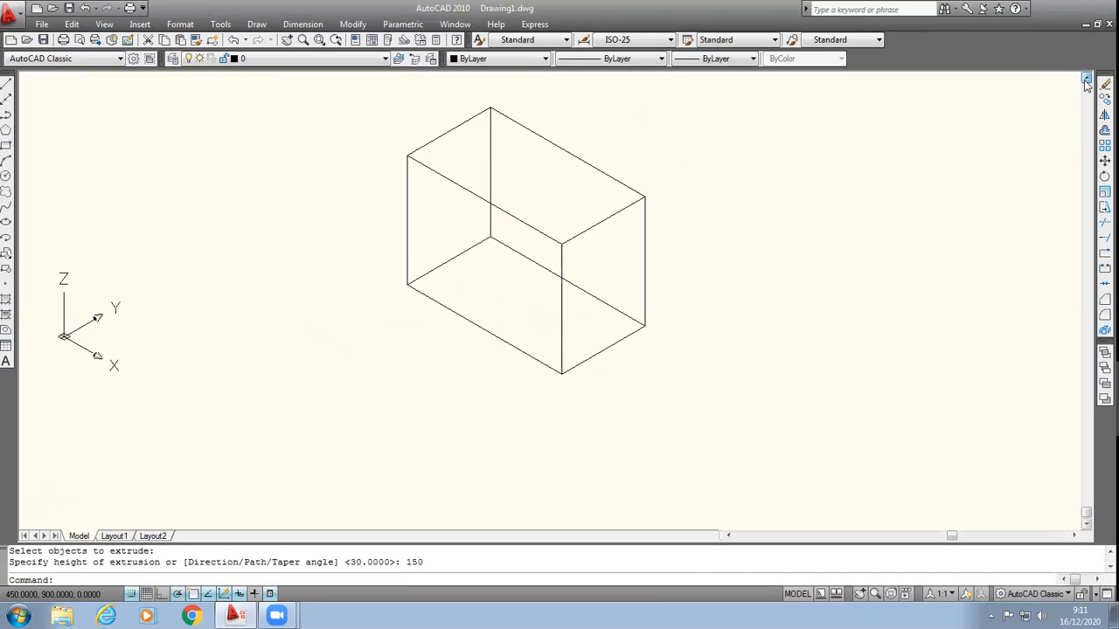
{"action": "left_click", "coordinate": [1075, 536]}
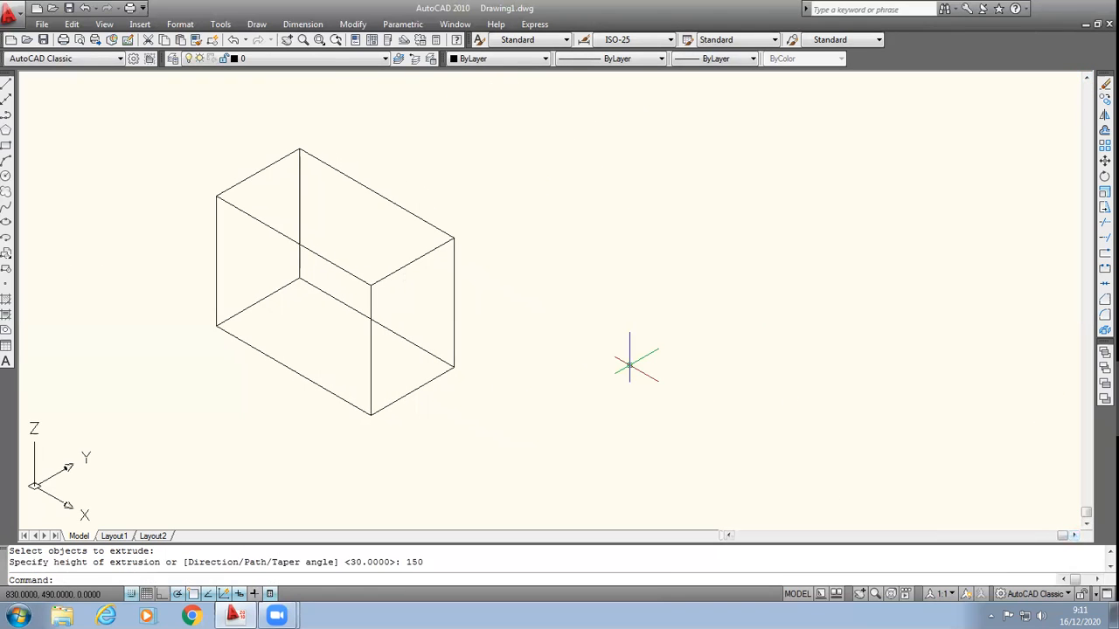
{"action": "left_click", "coordinate": [5, 83]}
{"action": "left_click", "coordinate": [577, 300]}
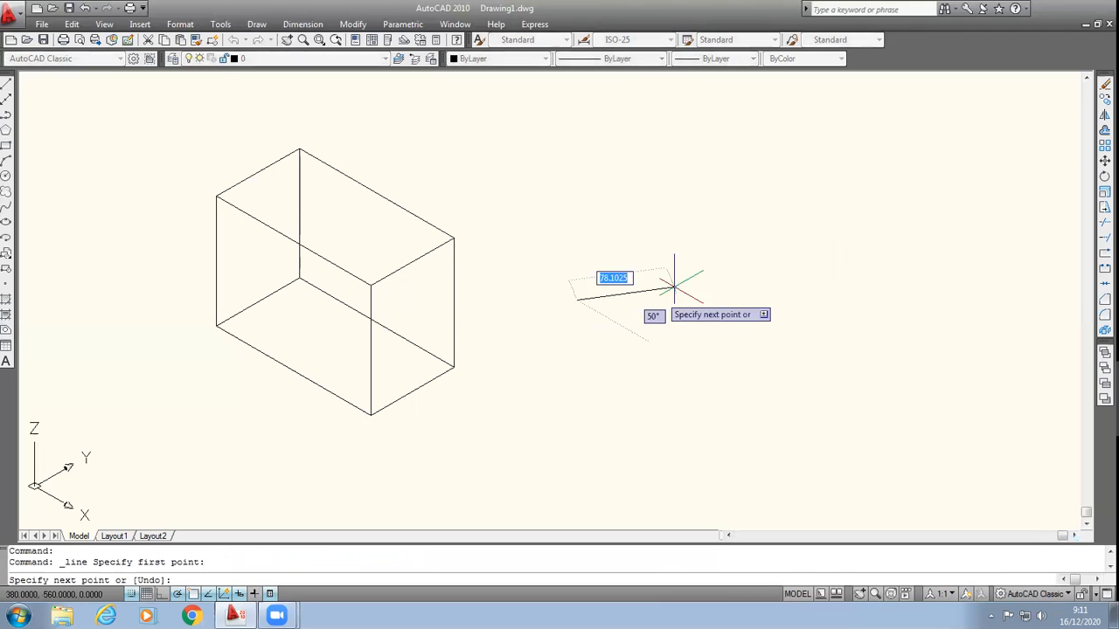
{"action": "left_click", "coordinate": [689, 228]}
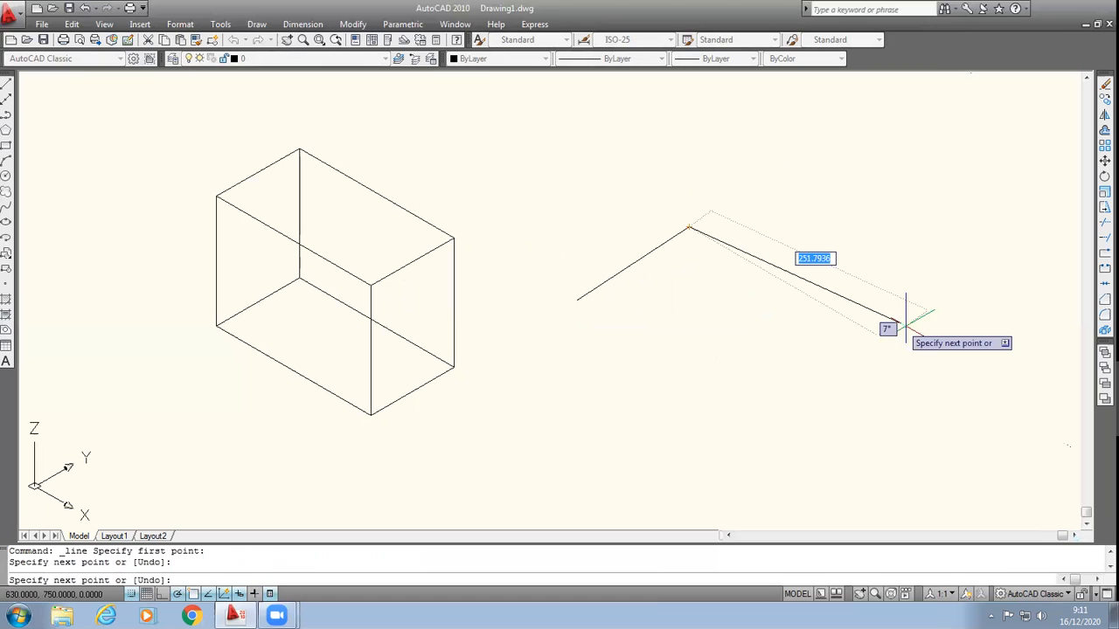
{"action": "left_click", "coordinate": [913, 339]}
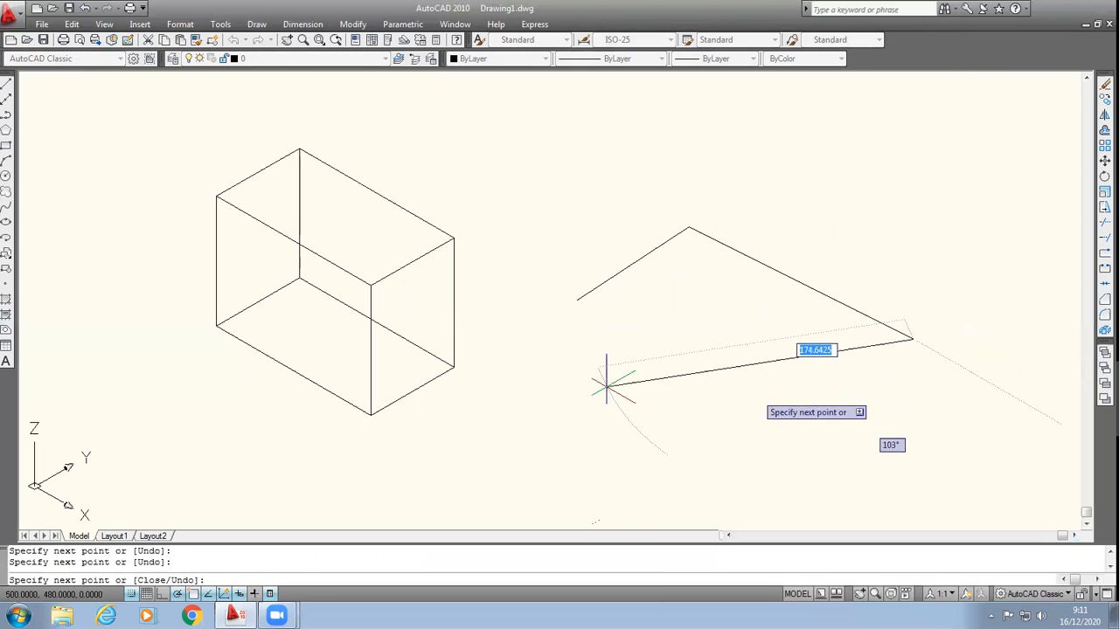
{"action": "left_click", "coordinate": [577, 299]}
{"action": "key", "text": "Return"}
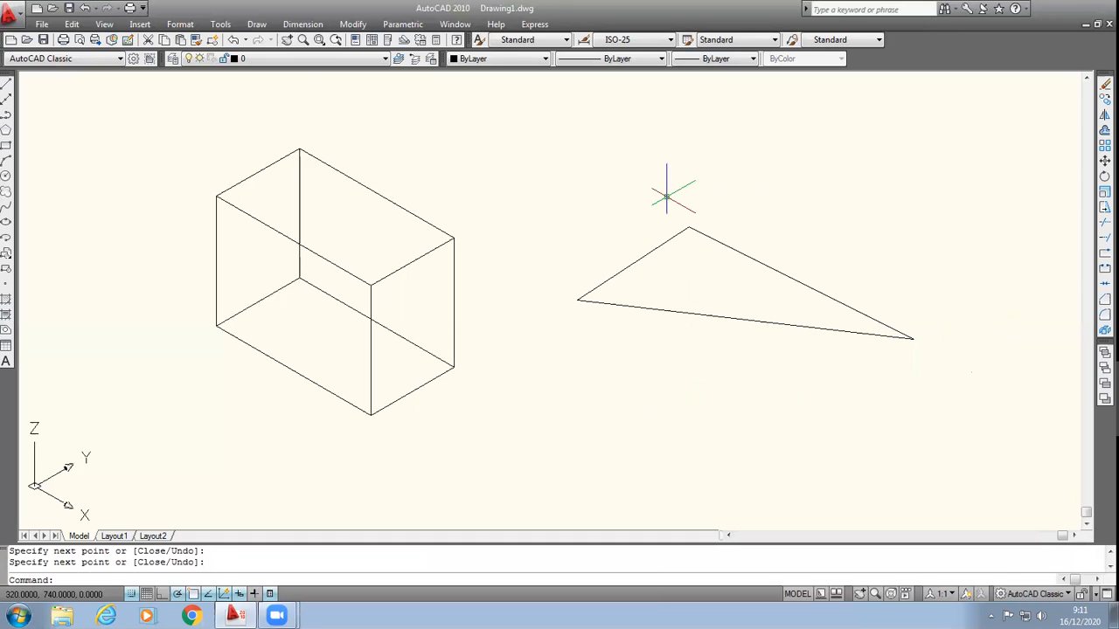
Step: Convert the triangle's three lines into a single region
{"action": "left_click", "coordinate": [257, 24]}
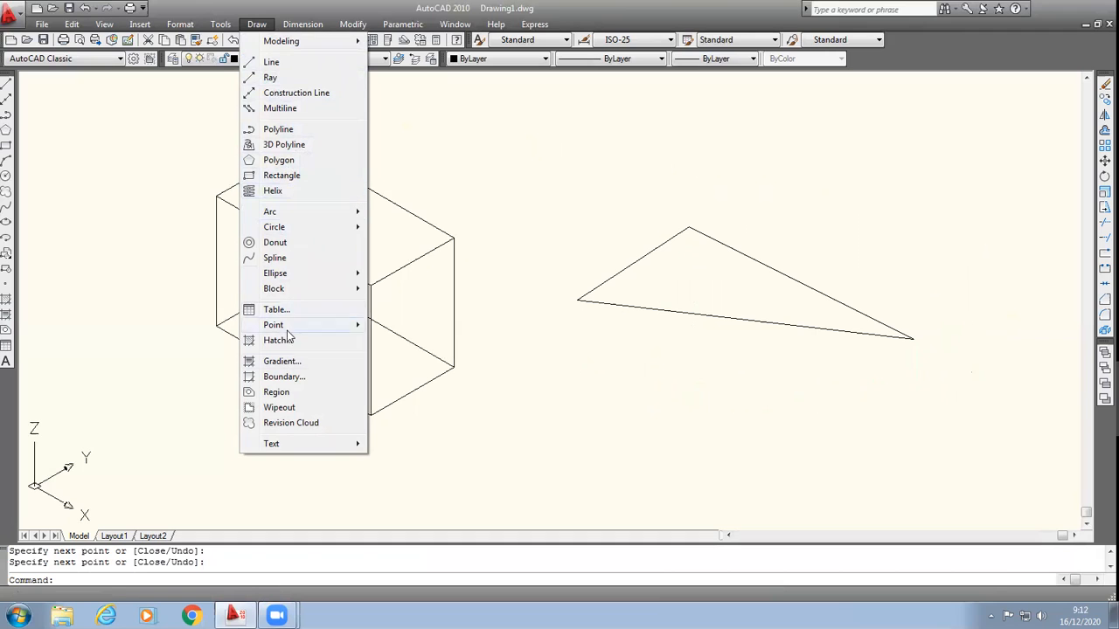
{"action": "left_click", "coordinate": [272, 398]}
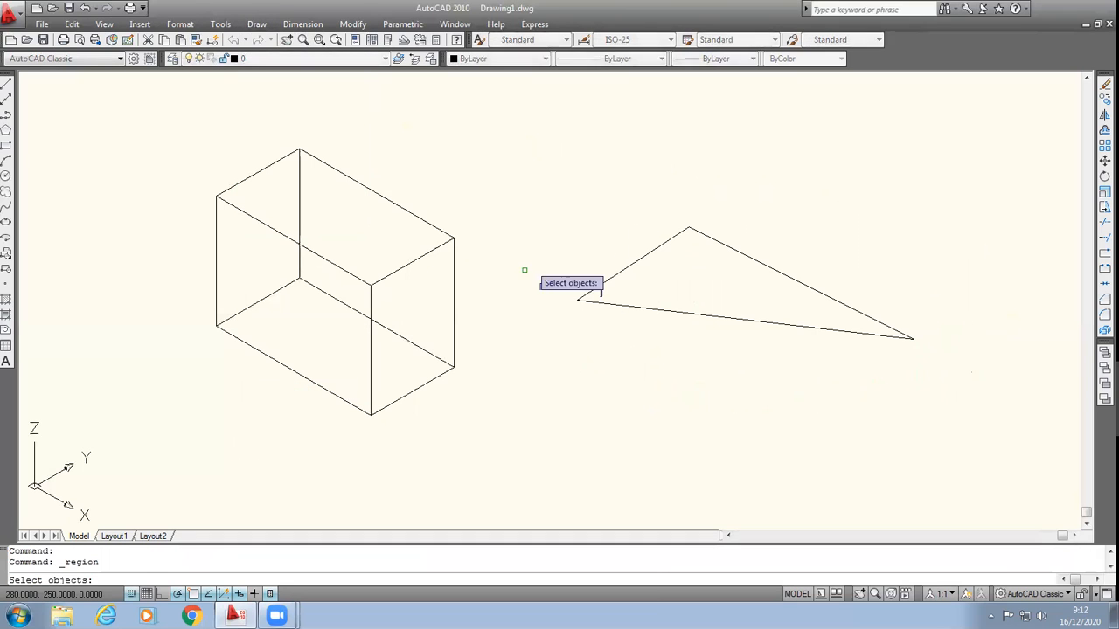
{"action": "left_click", "coordinate": [546, 179]}
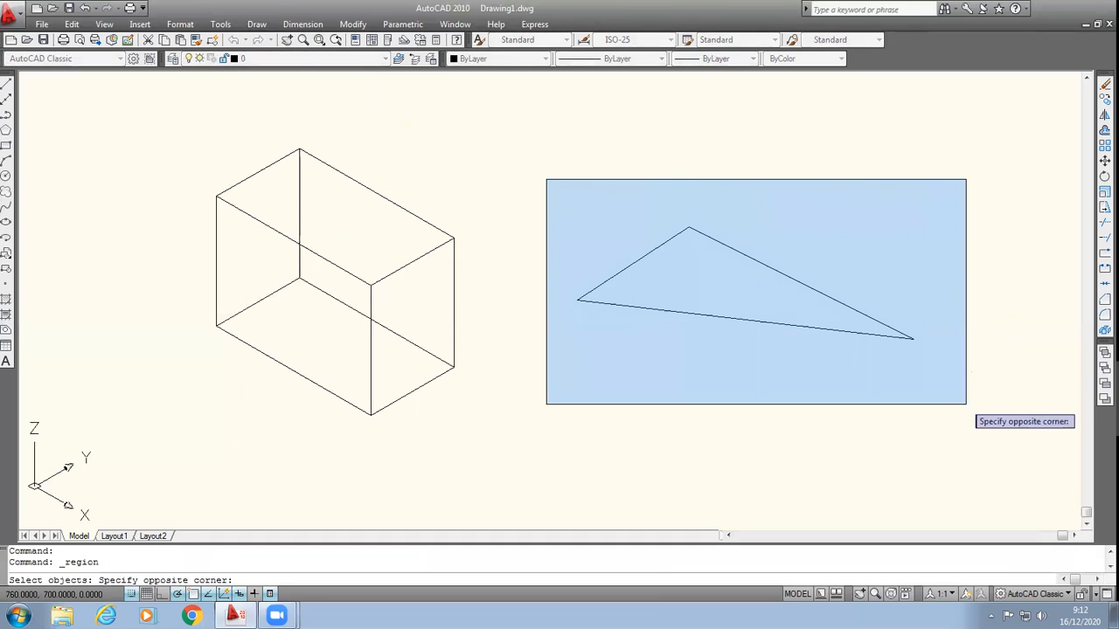
{"action": "left_click", "coordinate": [973, 408]}
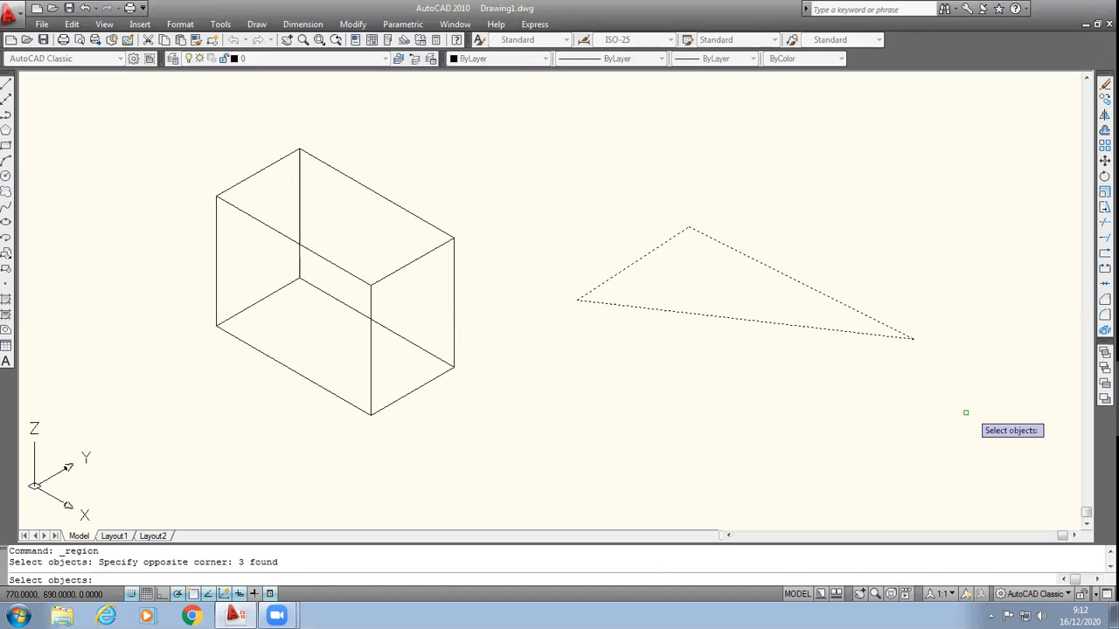
{"action": "key", "text": "Return"}
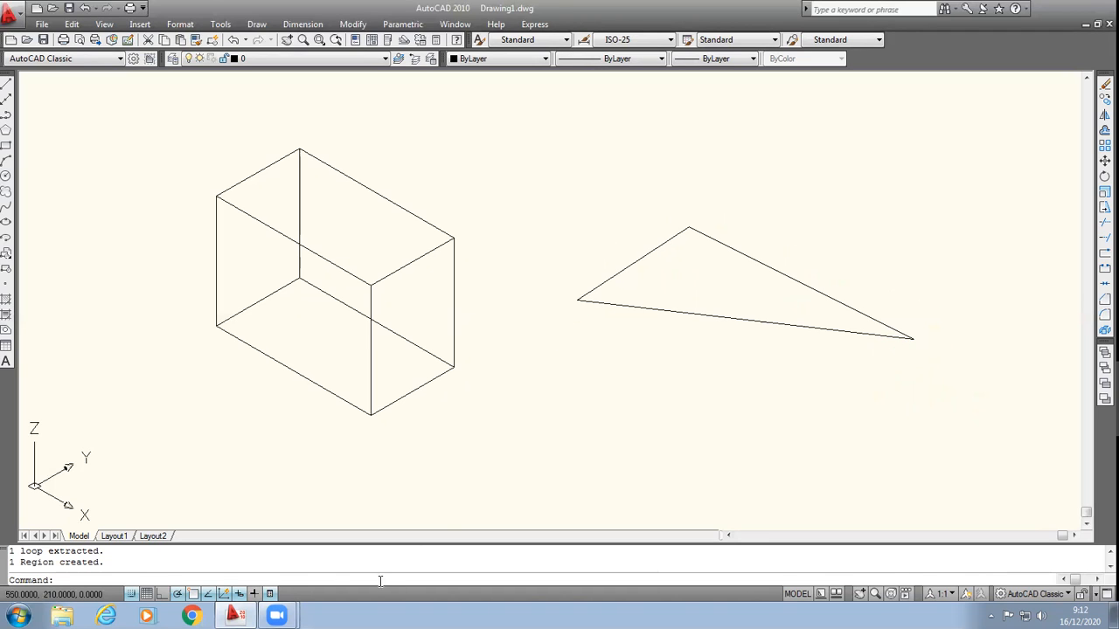
Step: Extrude the triangular region to a height of 140
{"action": "type", "text": "xtrude"}
{"action": "key", "text": "Return"}
{"action": "left_click", "coordinate": [464, 339]}
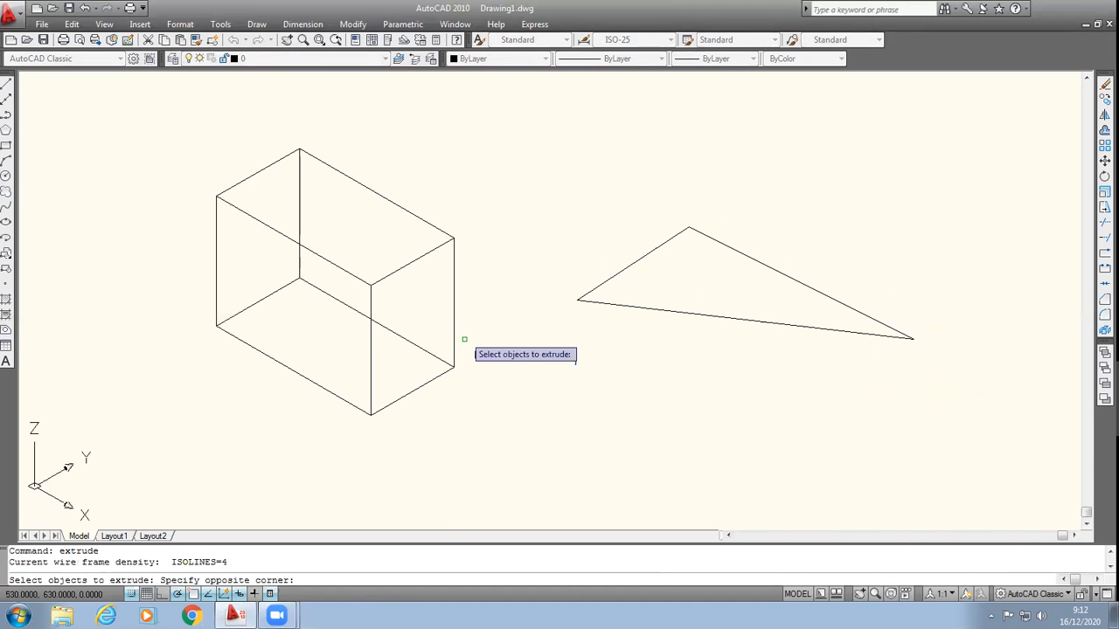
{"action": "left_click", "coordinate": [960, 402]}
{"action": "key", "text": "Return"}
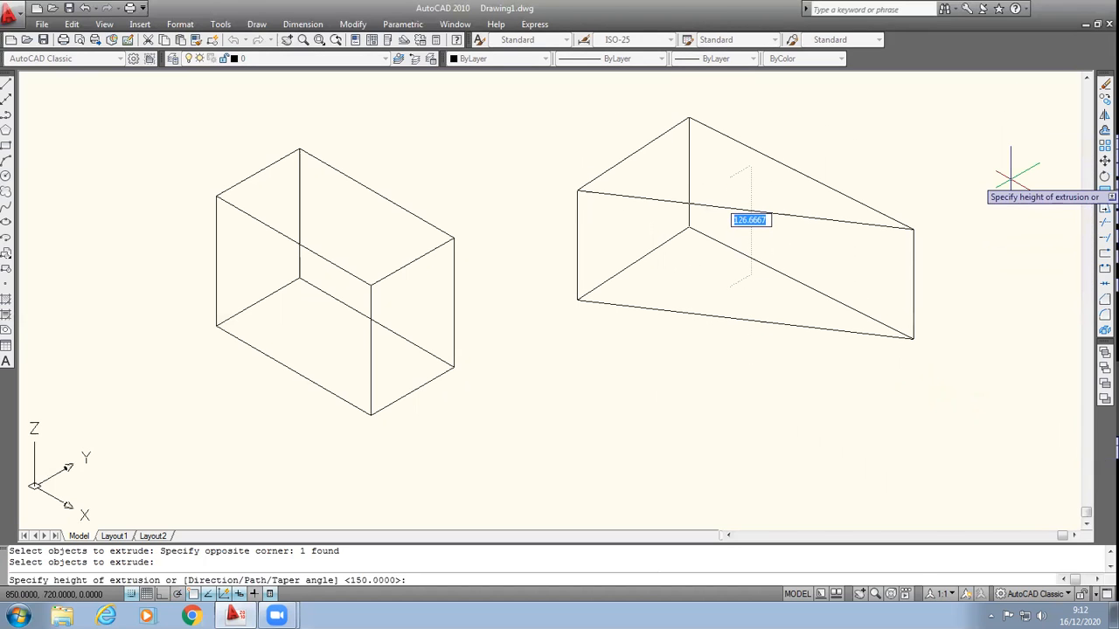
{"action": "type", "text": "1"}
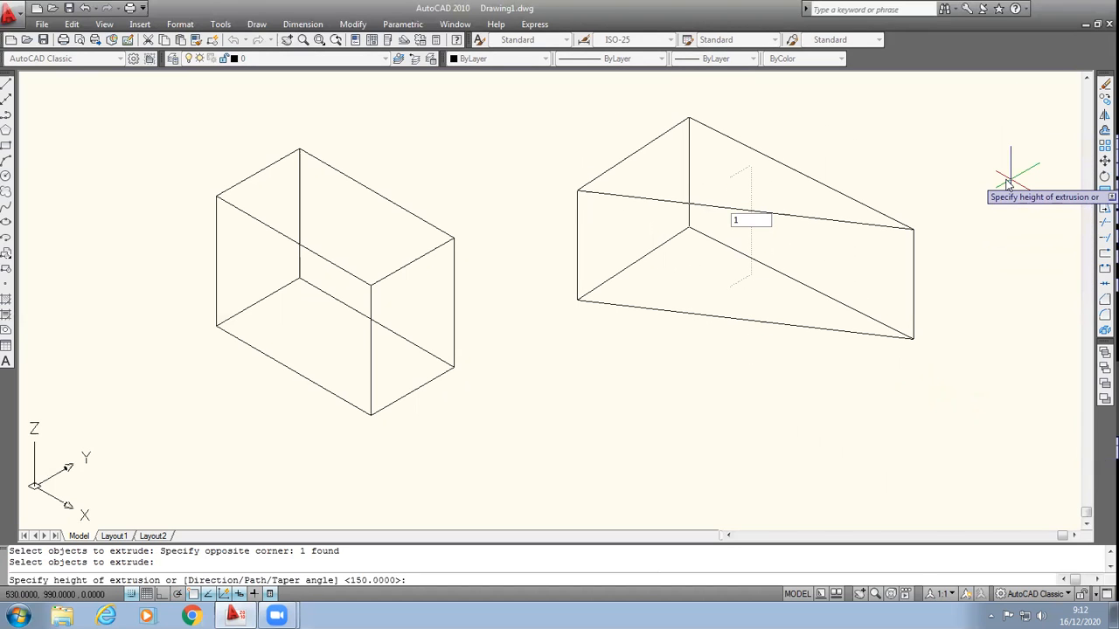
{"action": "type", "text": "40"}
{"action": "key", "text": "Return"}
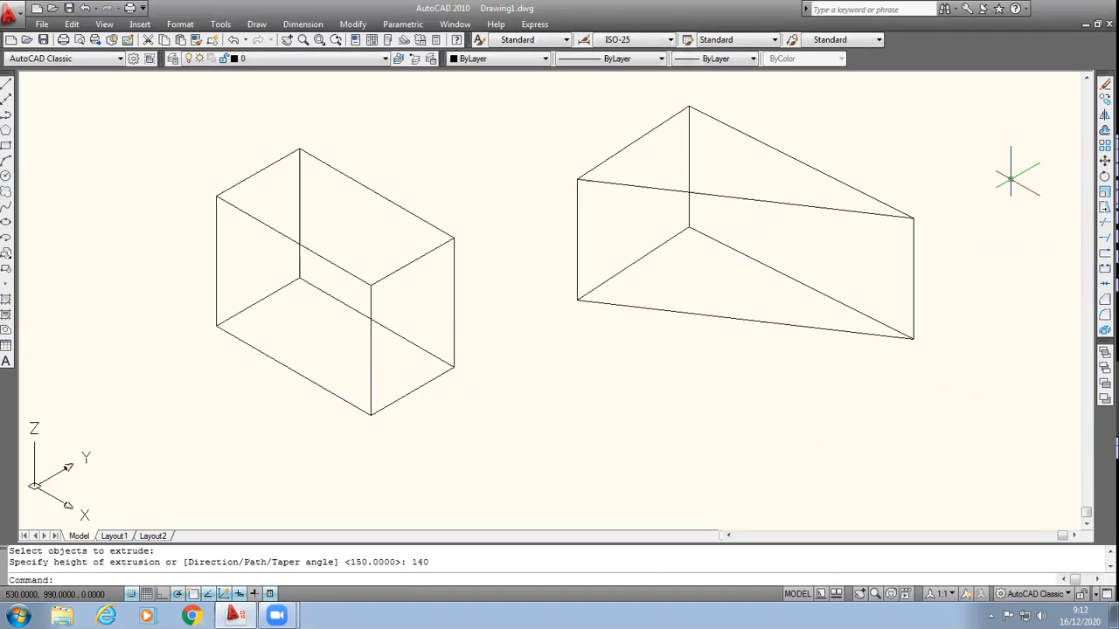
{"action": "scroll", "coordinate": [869, 293], "scroll_direction": "down", "scroll_amount": 2}
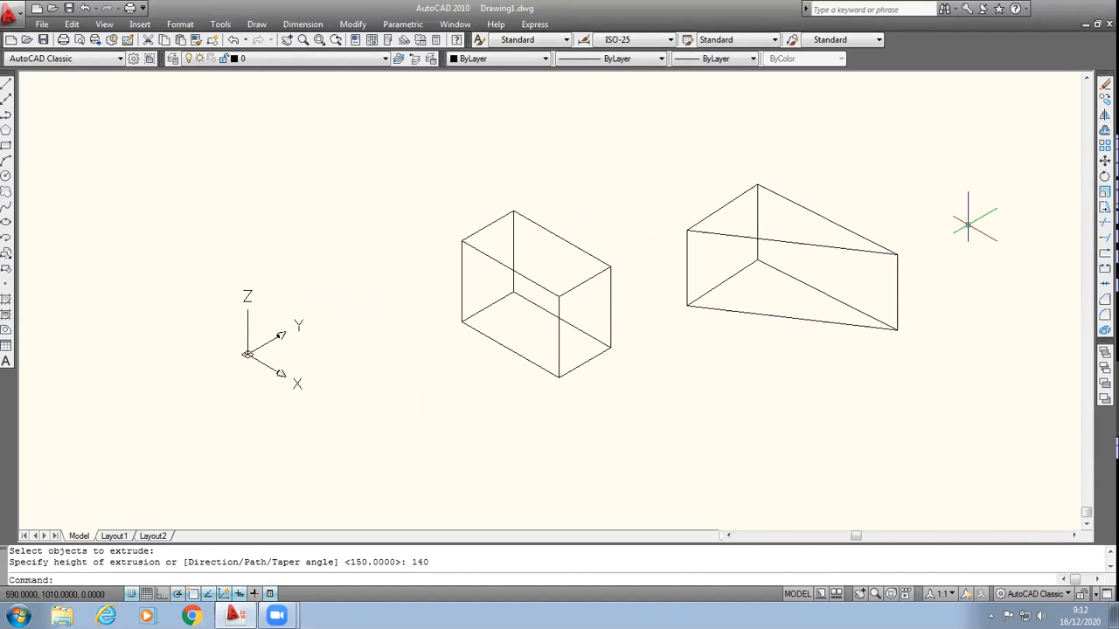
{"action": "scroll", "coordinate": [996, 223], "scroll_direction": "up", "scroll_amount": 2}
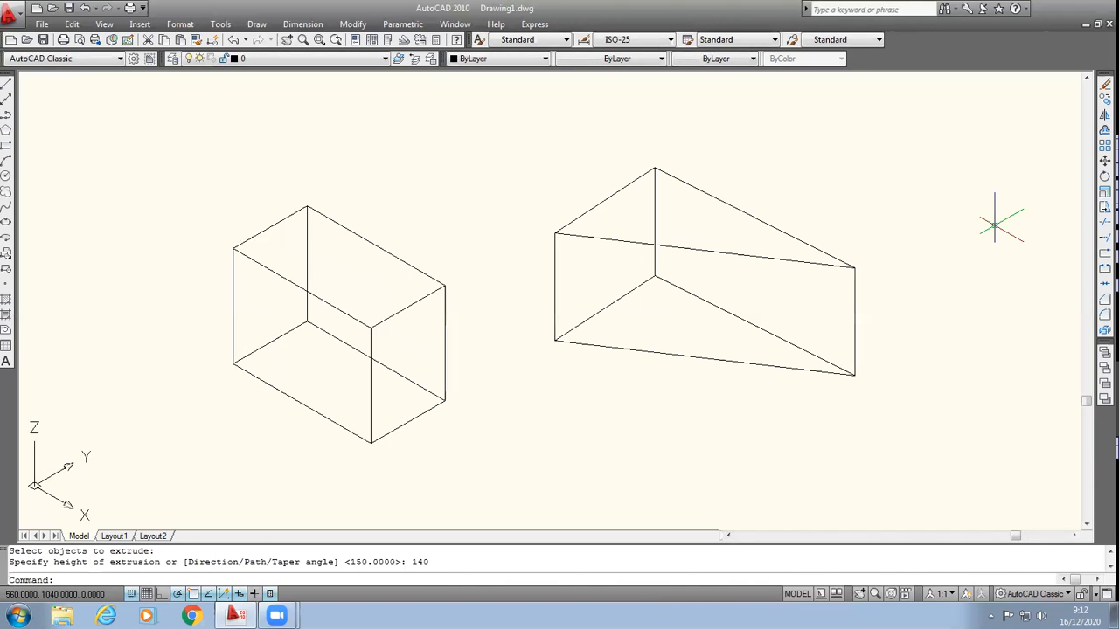
{"action": "scroll", "coordinate": [936, 341], "scroll_direction": "down", "scroll_amount": 2}
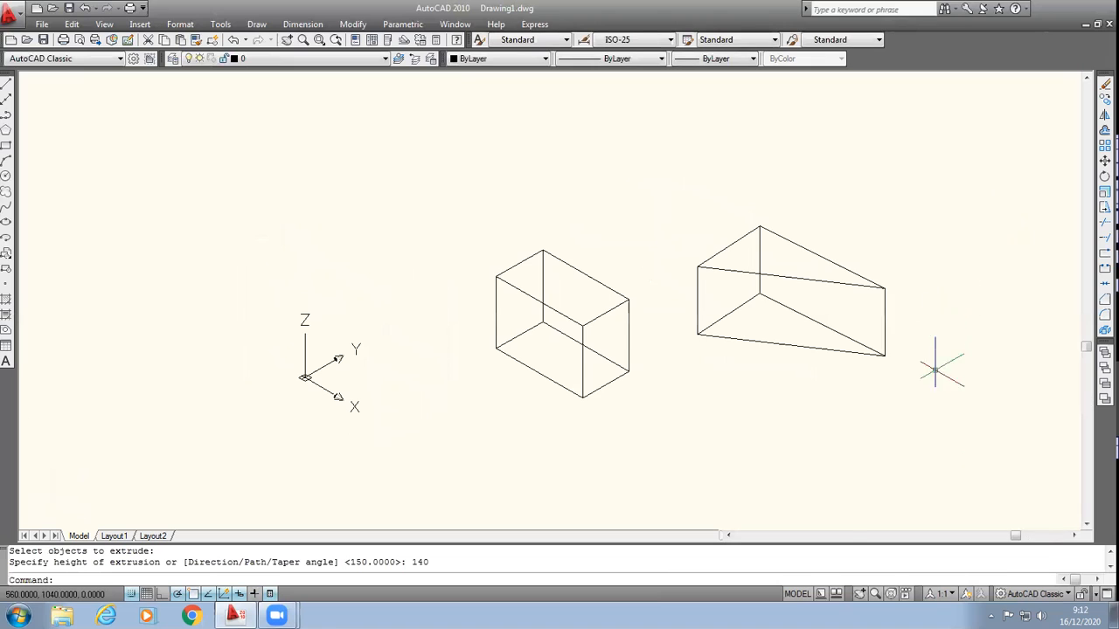
{"action": "left_click", "coordinate": [1086, 525]}
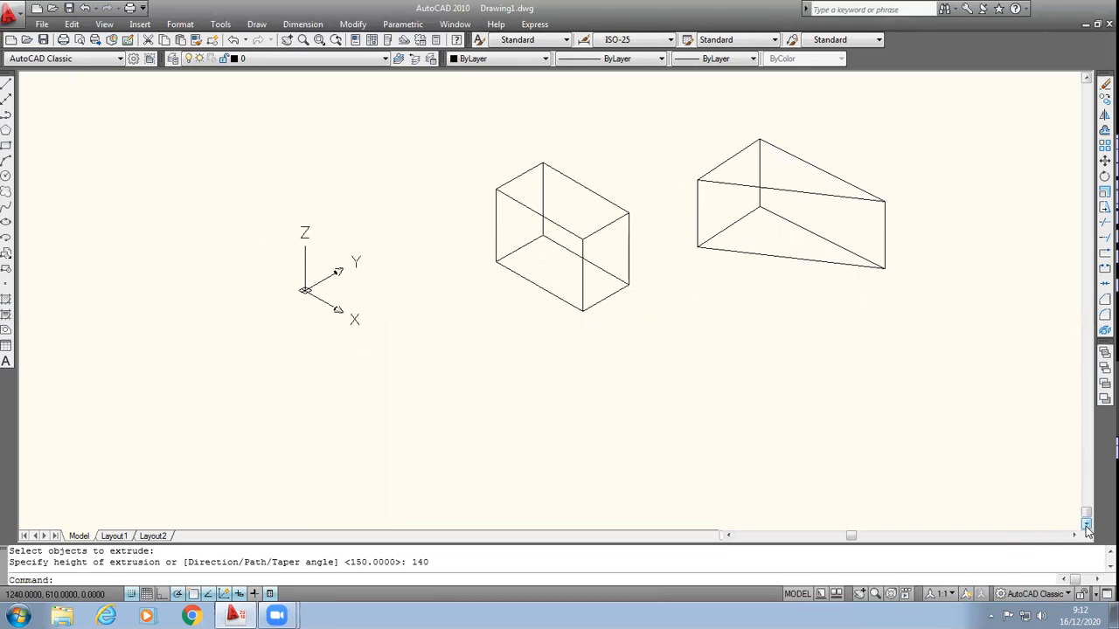
{"action": "left_click", "coordinate": [1075, 536]}
{"action": "left_click", "coordinate": [1074, 536]}
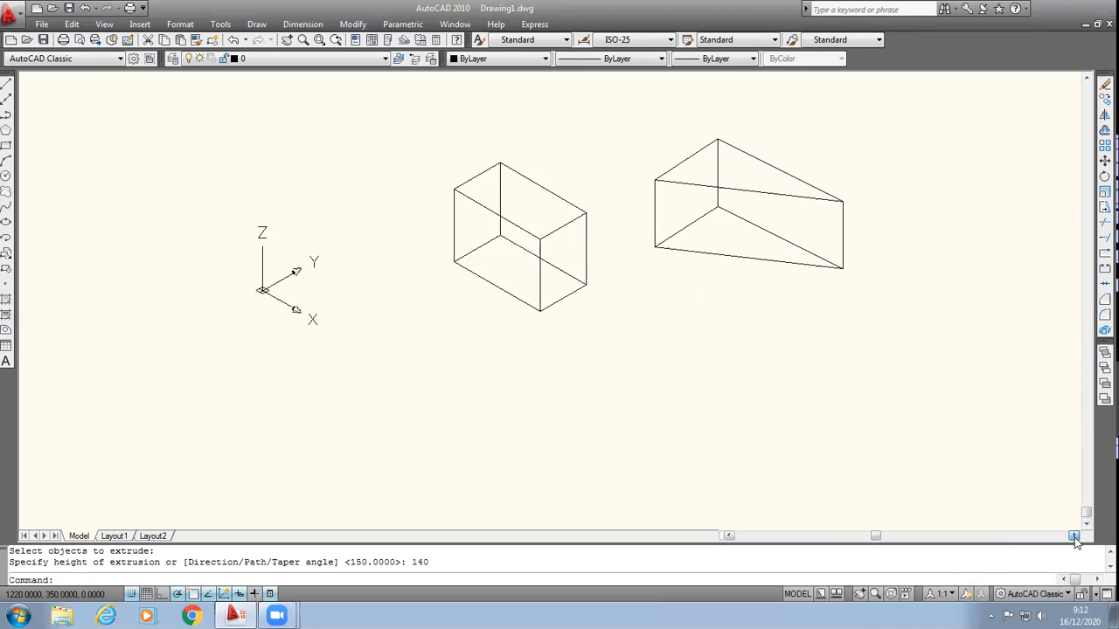
{"action": "left_click", "coordinate": [1074, 535]}
{"action": "left_click", "coordinate": [1075, 536]}
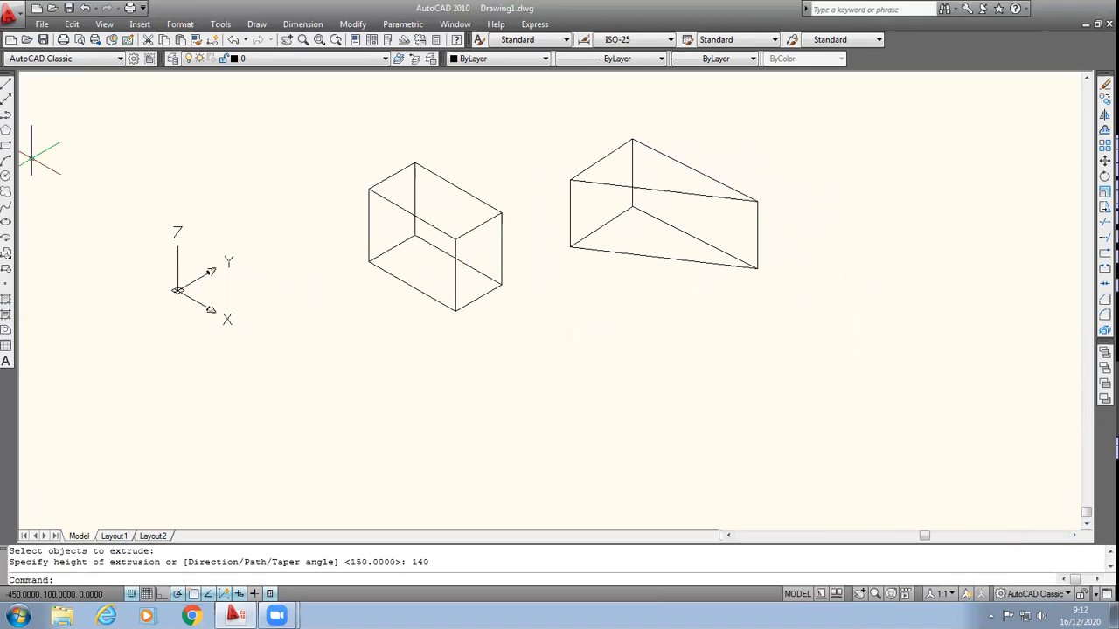
{"action": "left_click", "coordinate": [5, 146]}
{"action": "left_click", "coordinate": [412, 367]}
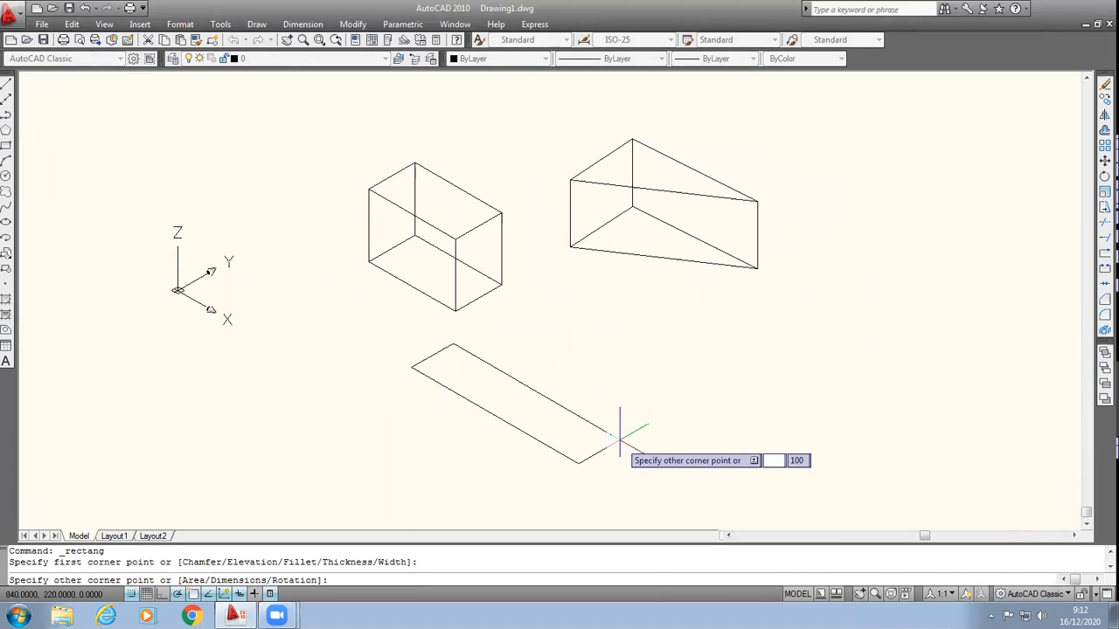
{"action": "key", "text": "Escape"}
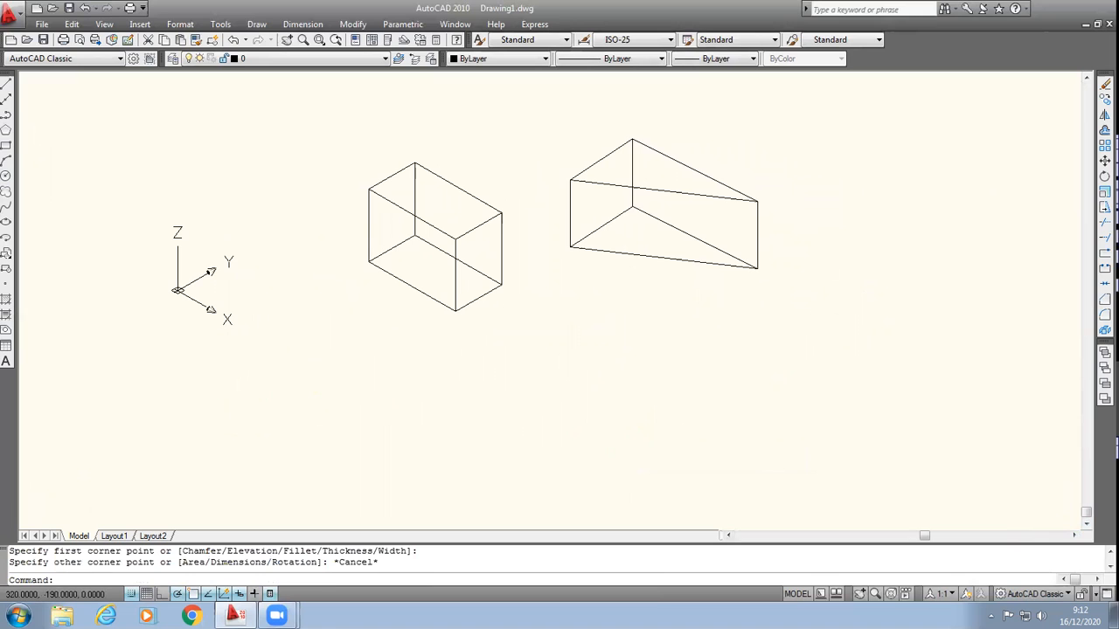
Step: Draw a rectangle about 330 units long in the empty area beyond the triangular prism
{"action": "left_click", "coordinate": [5, 145]}
{"action": "left_click", "coordinate": [787, 366]}
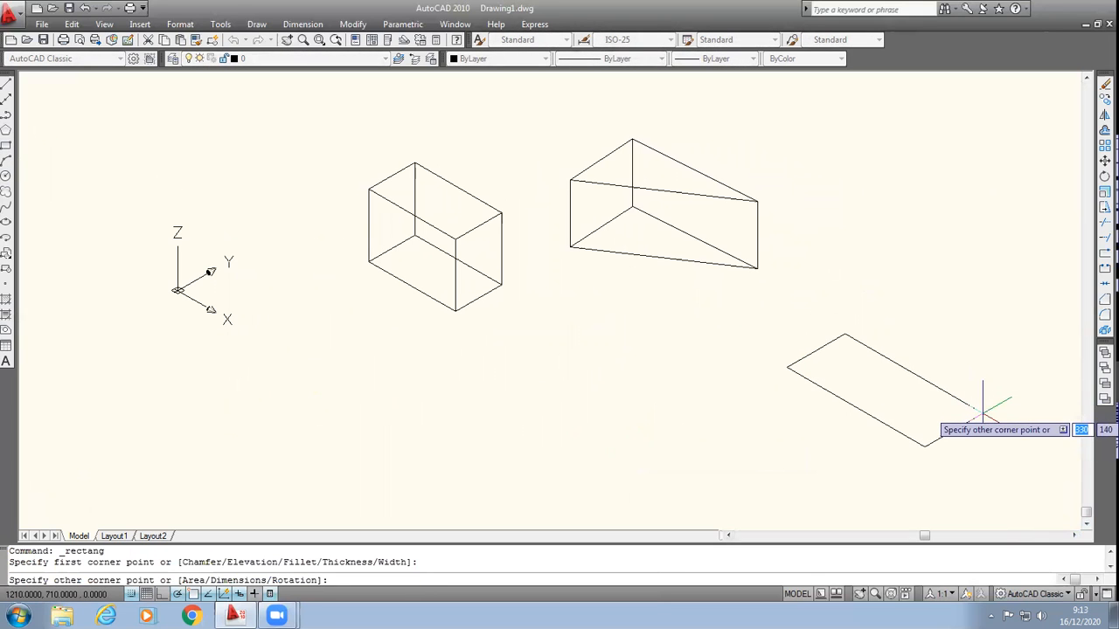
{"action": "left_click", "coordinate": [982, 408]}
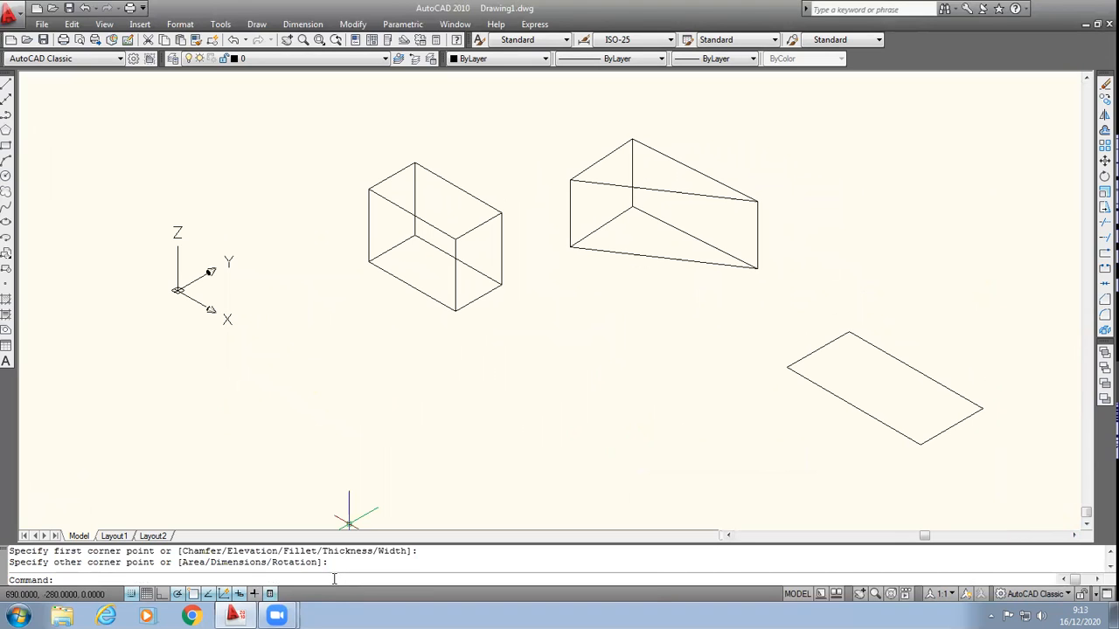
Step: Extrude the newest rectangle to a height of 120 with a taper angle of 20 degrees
{"action": "type", "text": "trude"}
{"action": "key", "text": "Return"}
{"action": "left_click", "coordinate": [752, 306]}
{"action": "left_click", "coordinate": [1037, 484]}
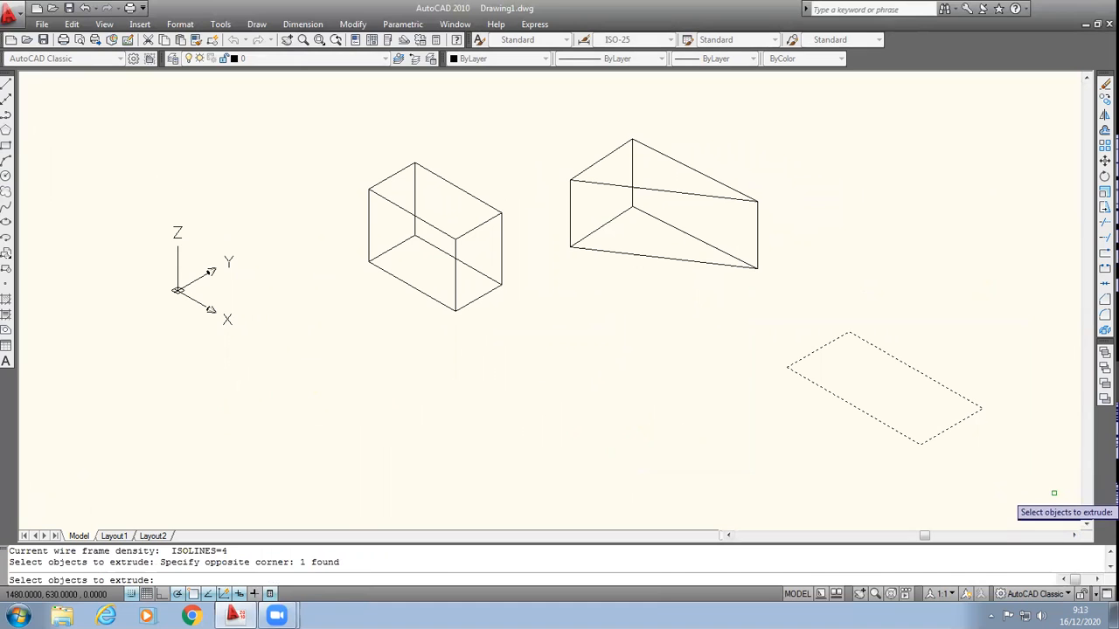
{"action": "key", "text": "Return"}
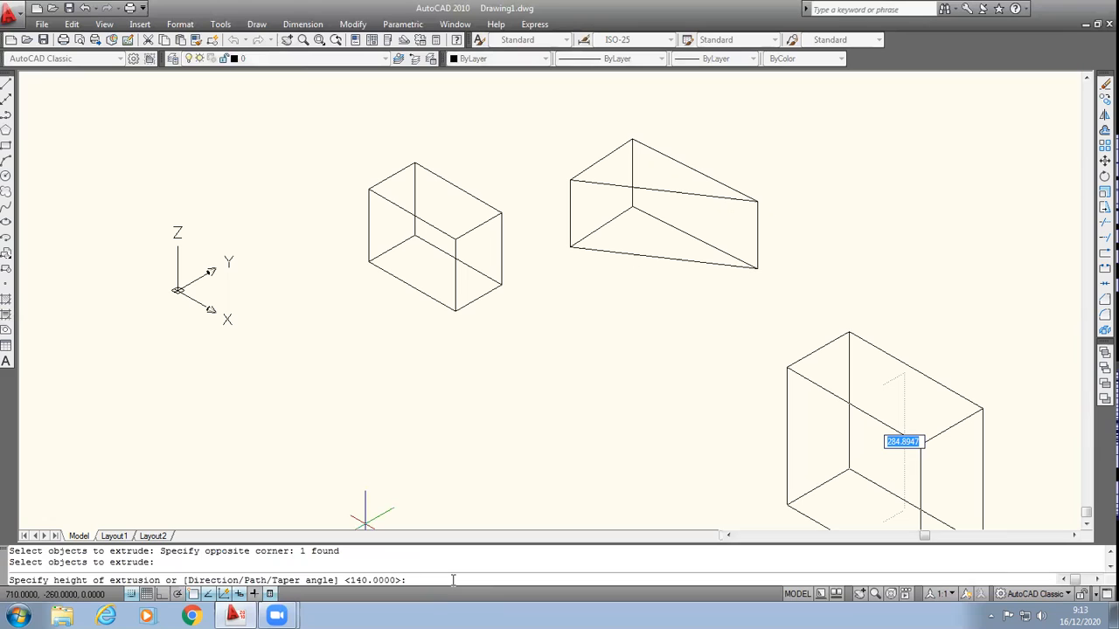
{"action": "type", "text": "t"}
{"action": "key", "text": "Return"}
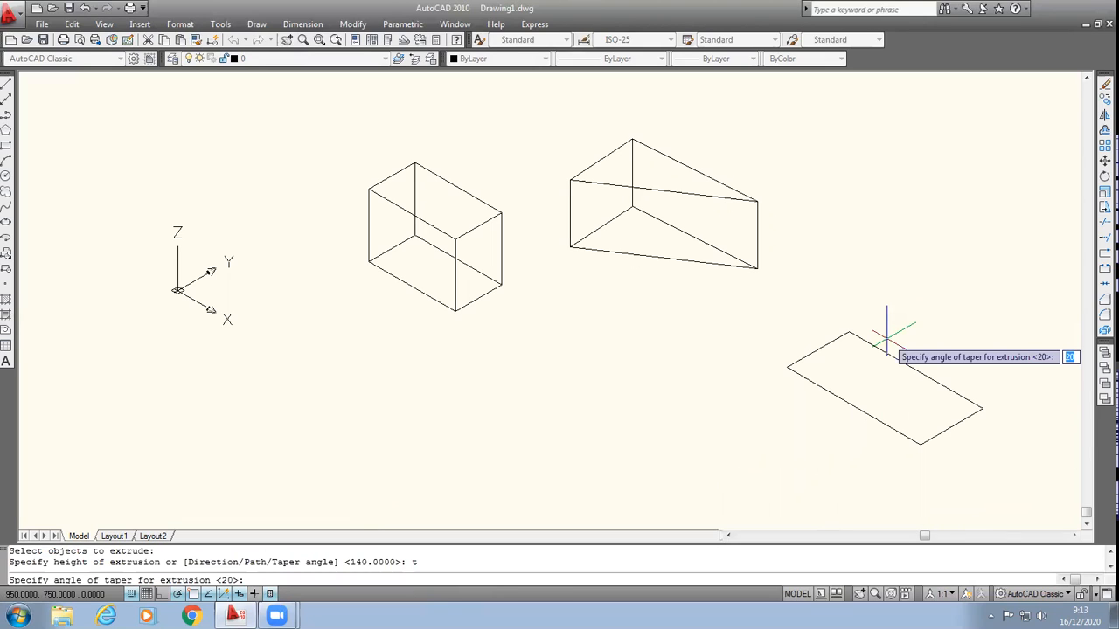
{"action": "type", "text": "20"}
{"action": "key", "text": "Return"}
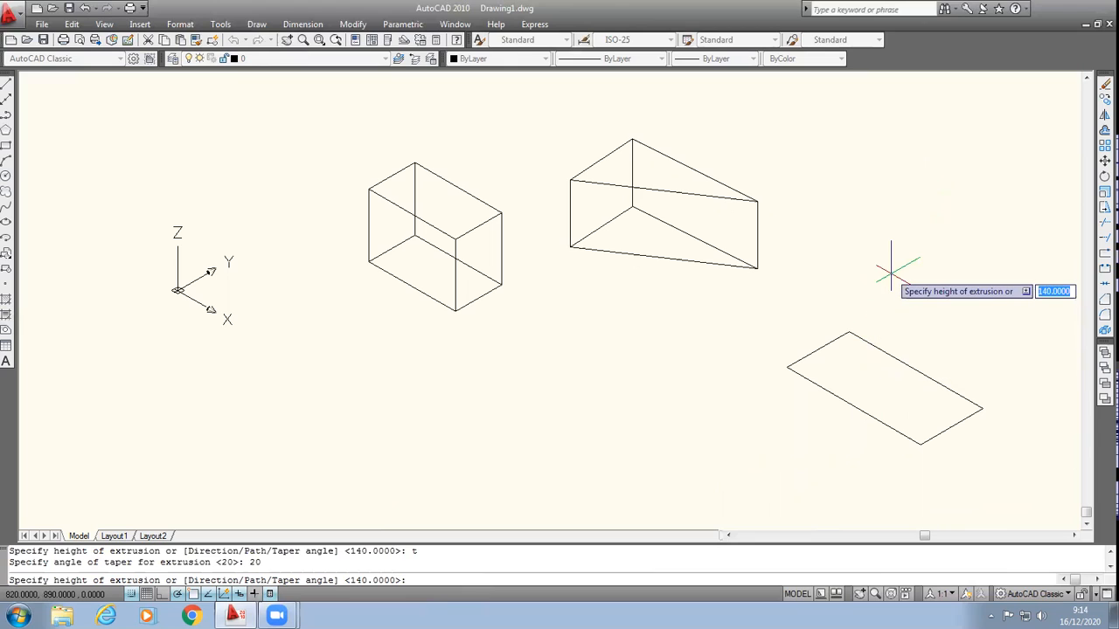
{"action": "type", "text": "120"}
{"action": "key", "text": "Return"}
{"action": "scroll", "coordinate": [970, 399], "scroll_direction": "up", "scroll_amount": 3}
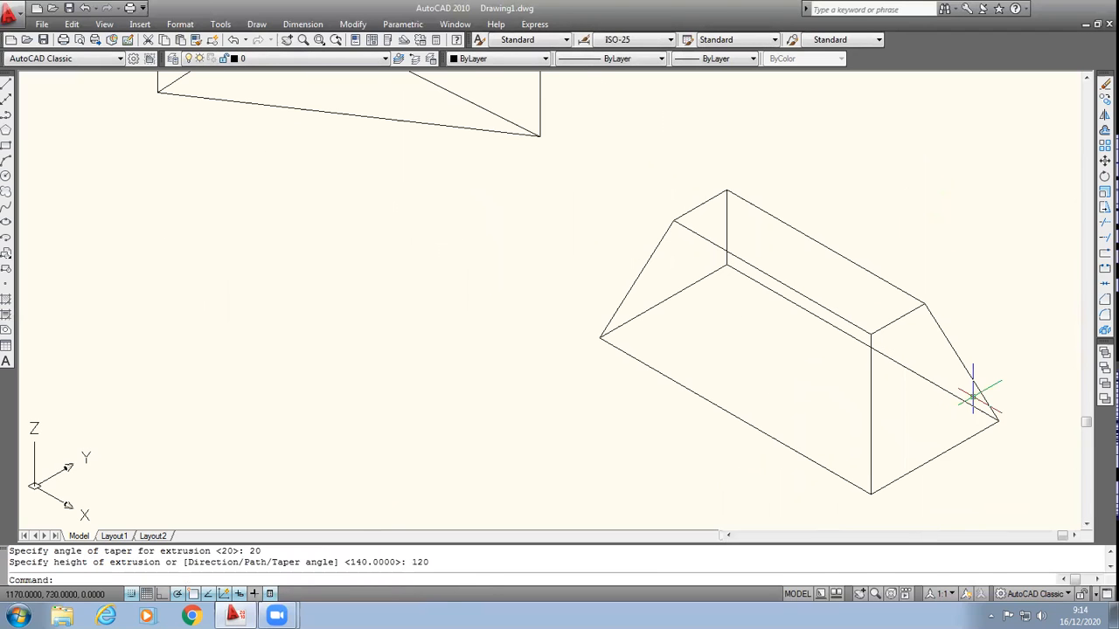
{"action": "scroll", "coordinate": [966, 235], "scroll_direction": "down", "scroll_amount": 2}
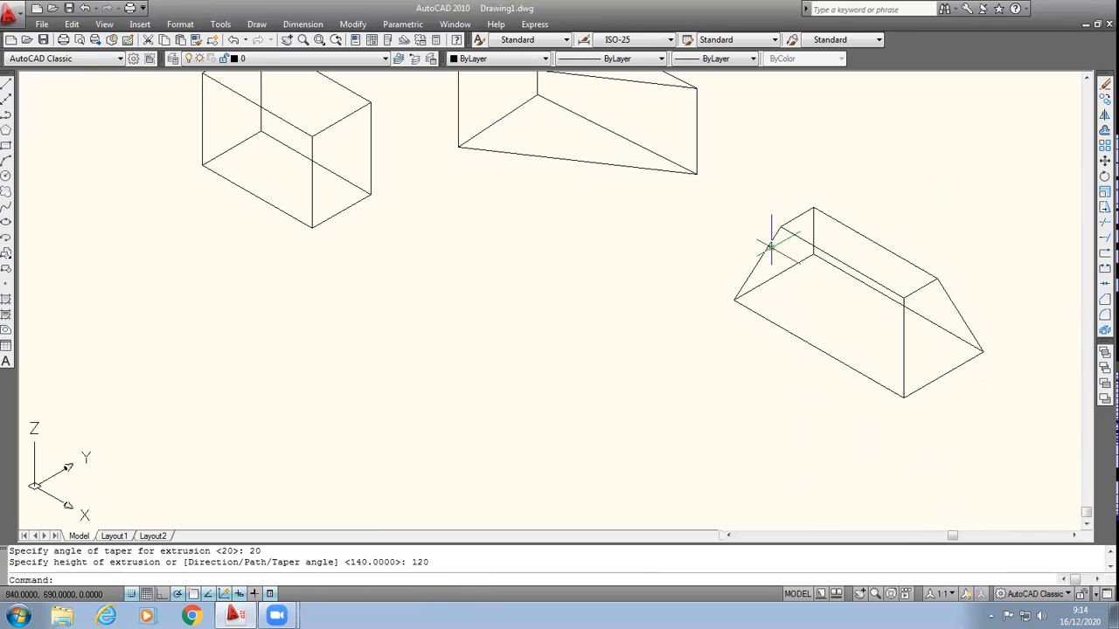
{"action": "scroll", "coordinate": [769, 326], "scroll_direction": "down", "scroll_amount": 2}
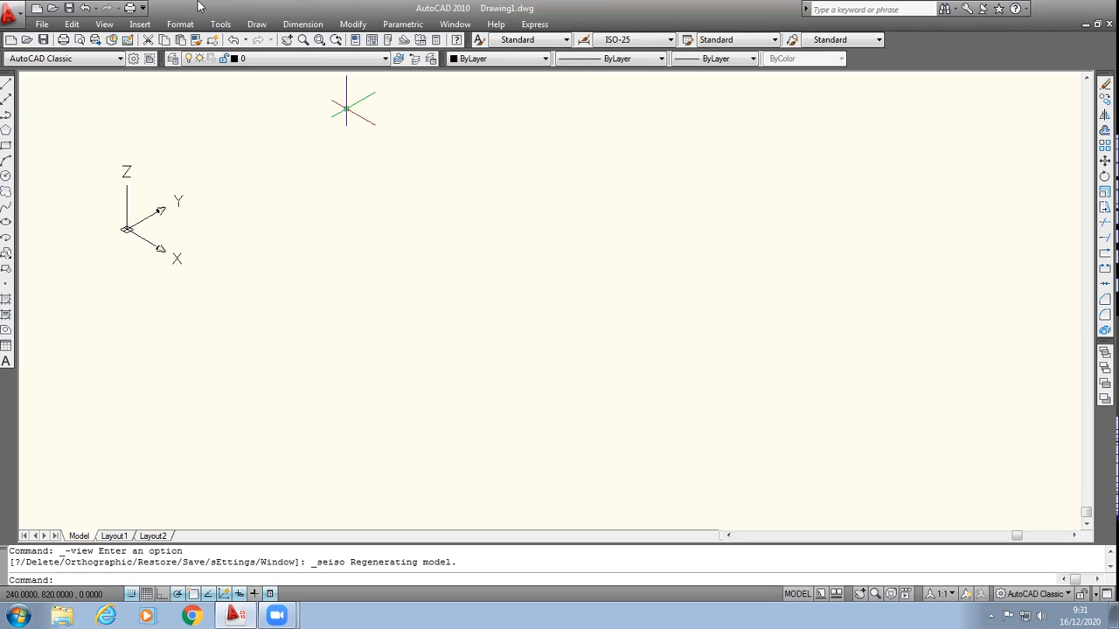
Step: Switch the empty drawing from the isometric view to the Top view
{"action": "left_click", "coordinate": [105, 24]}
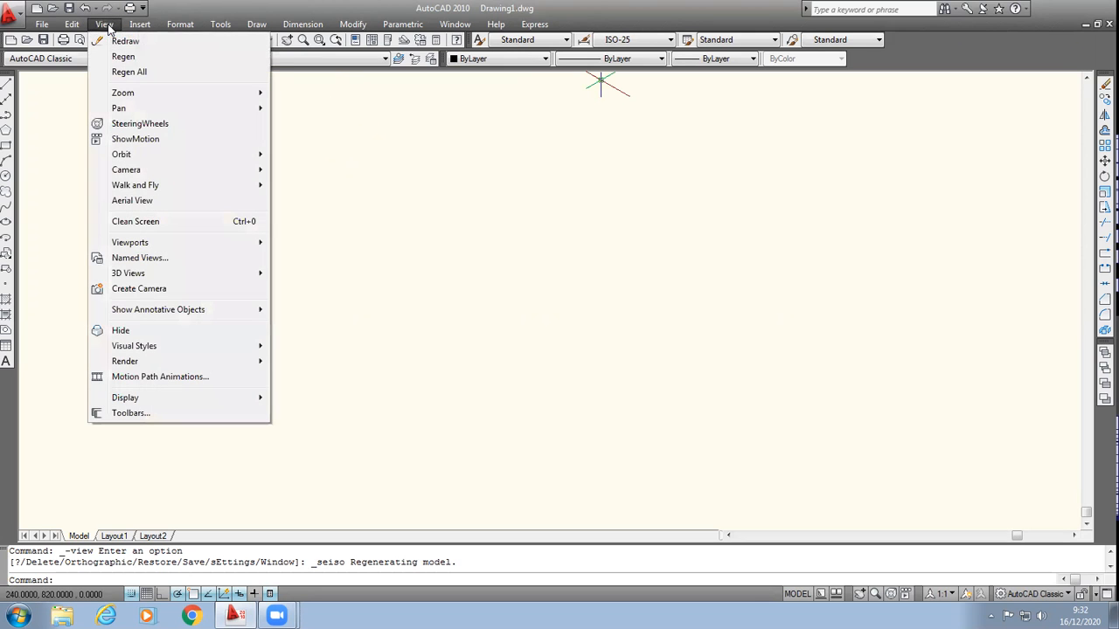
{"action": "mouse_move", "coordinate": [157, 276]}
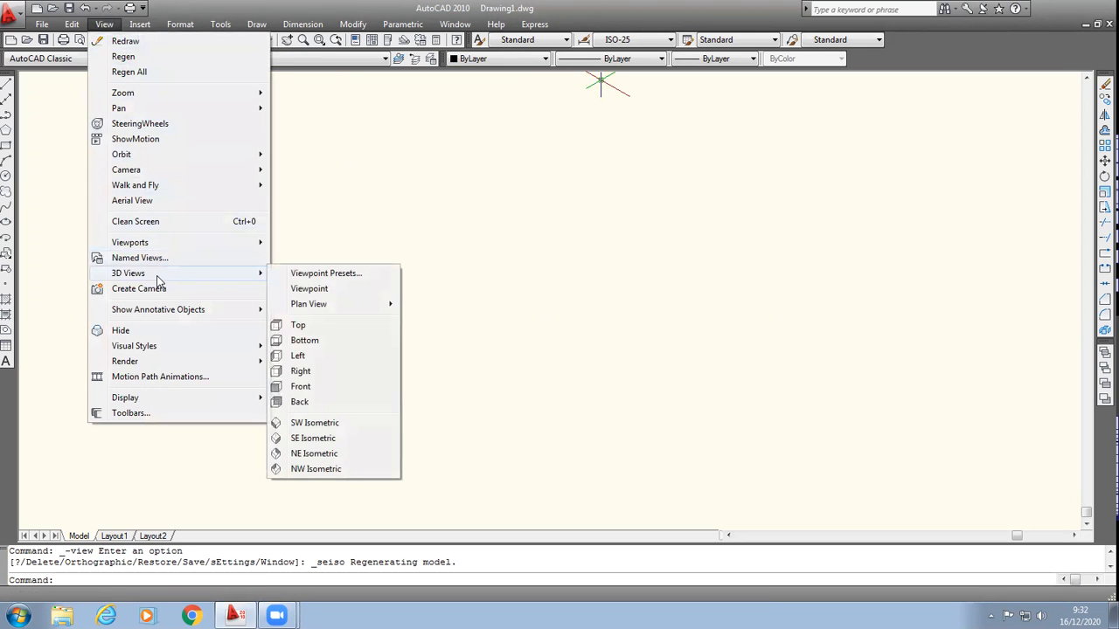
{"action": "left_click", "coordinate": [332, 327]}
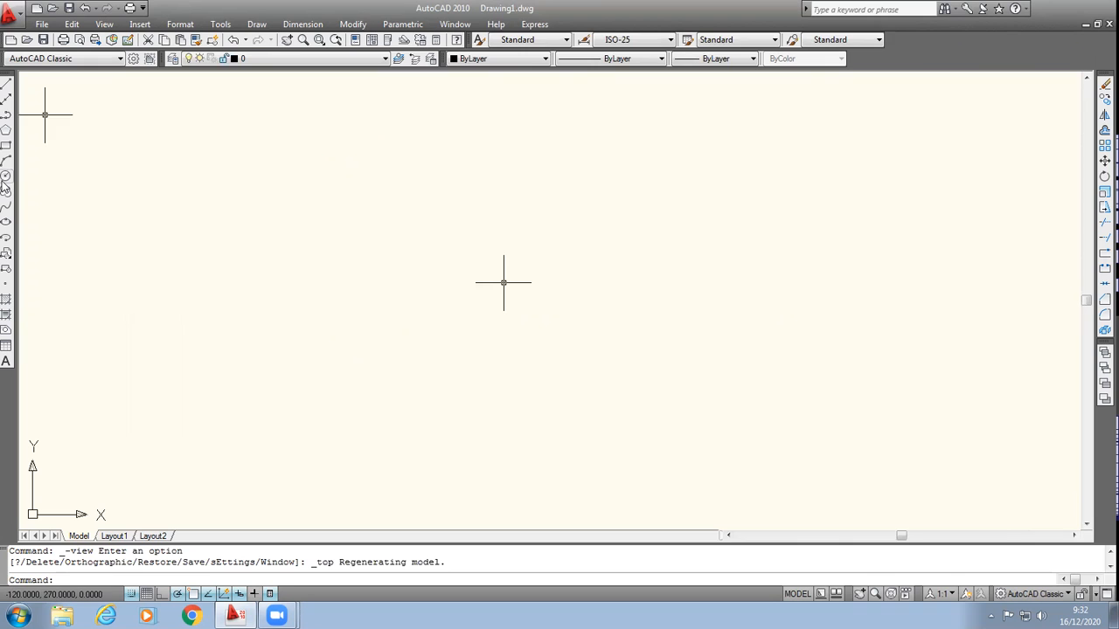
Step: Draw a circle with a radius of about 50 units in the empty drawing area
{"action": "left_click", "coordinate": [7, 176]}
{"action": "left_click", "coordinate": [335, 282]}
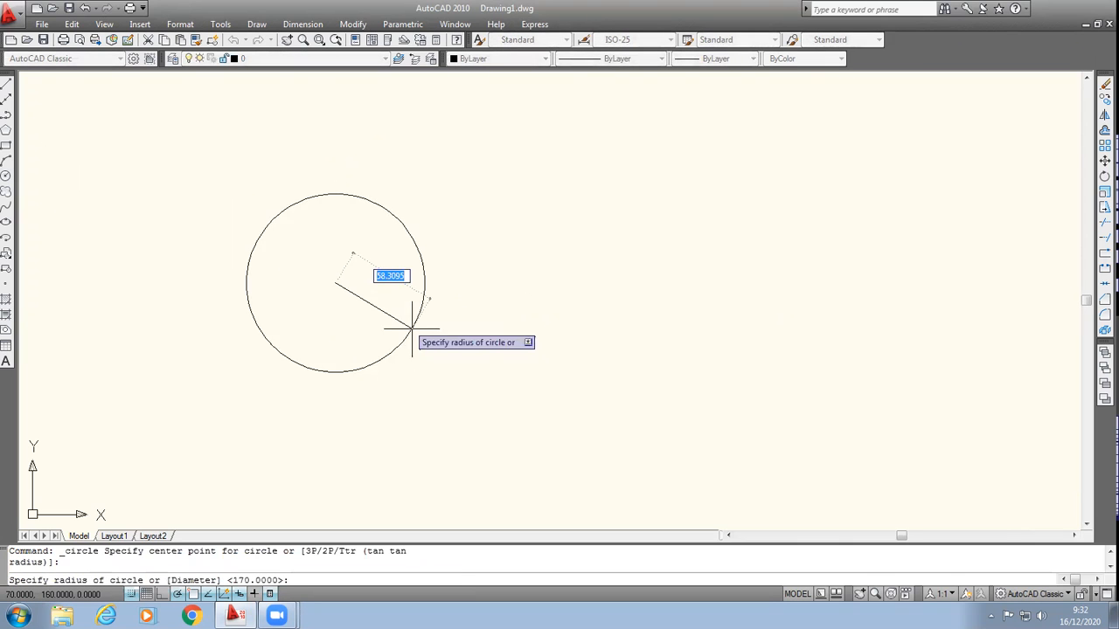
{"action": "left_click", "coordinate": [396, 329]}
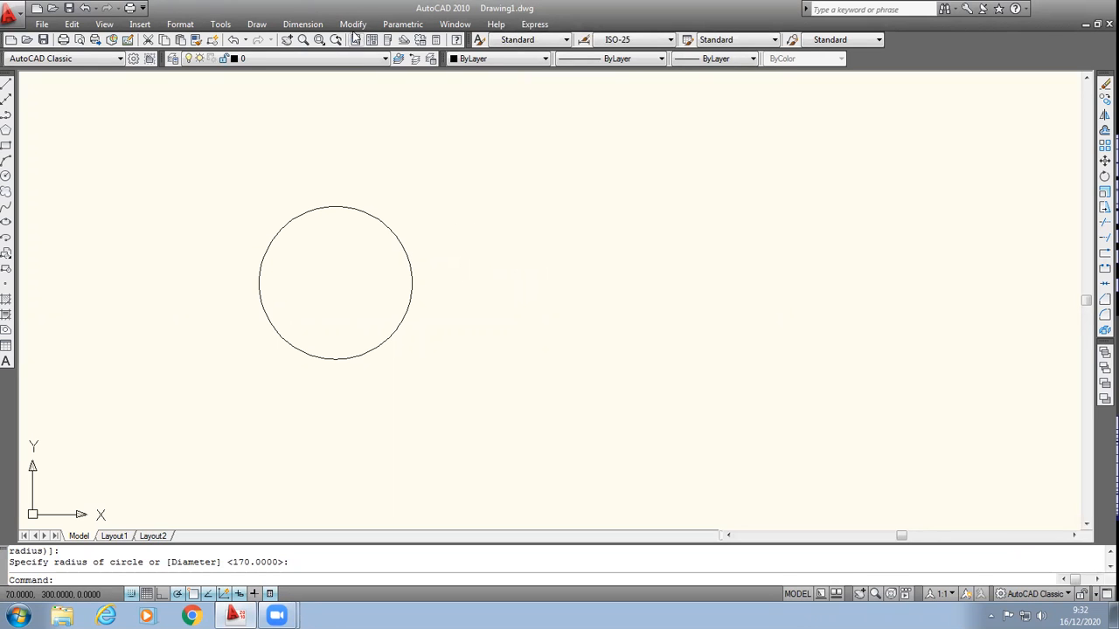
Step: Create a polar array of the circle with 5 items filling 360 degrees, centred on the circle's right quadrant point
{"action": "left_click", "coordinate": [354, 25]}
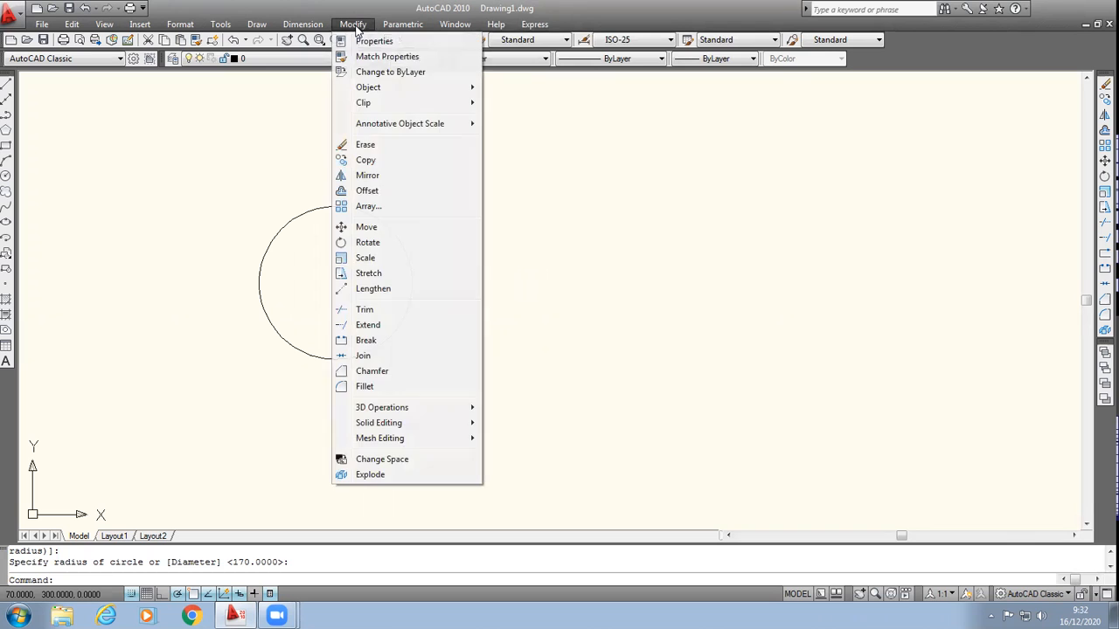
{"action": "left_click", "coordinate": [368, 208]}
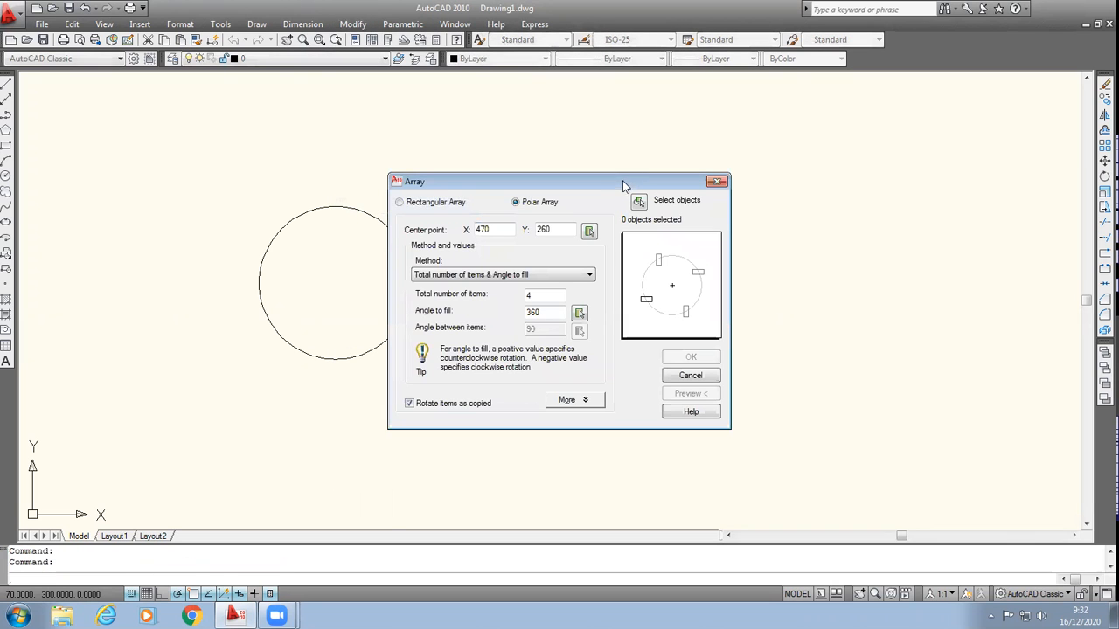
{"action": "left_click_drag", "start_coordinate": [623, 186], "coordinate": [681, 146]}
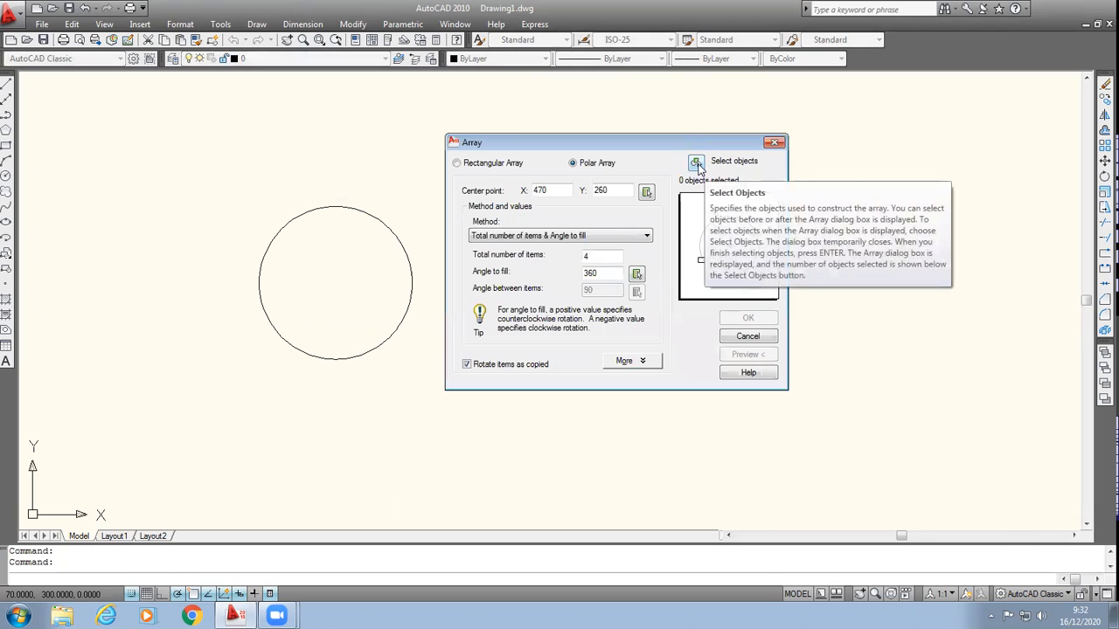
{"action": "left_click", "coordinate": [696, 164]}
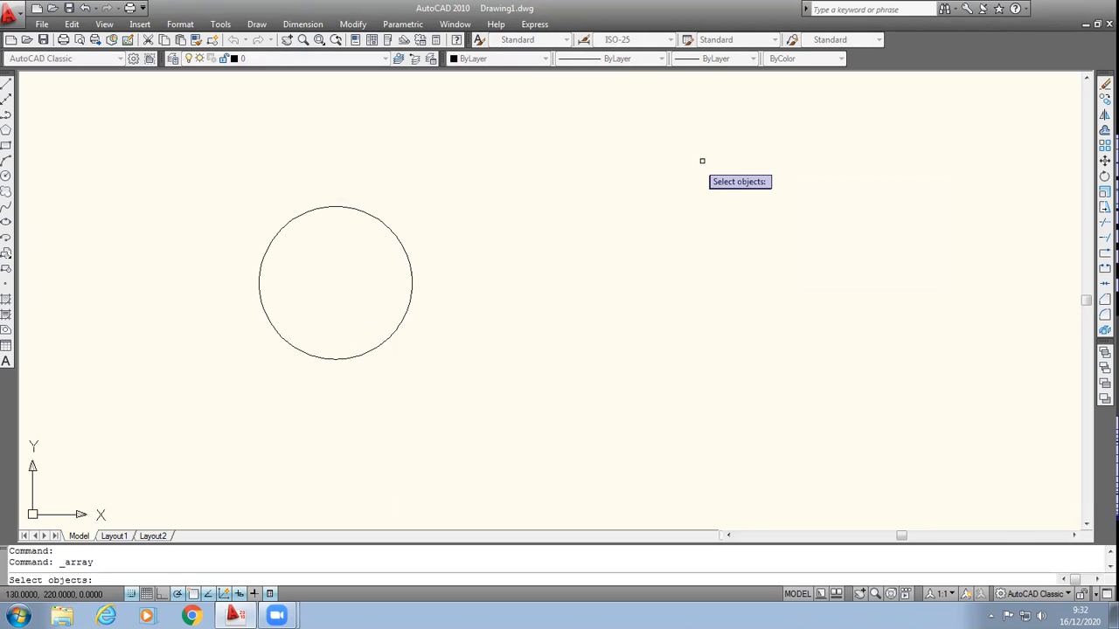
{"action": "left_click", "coordinate": [381, 222]}
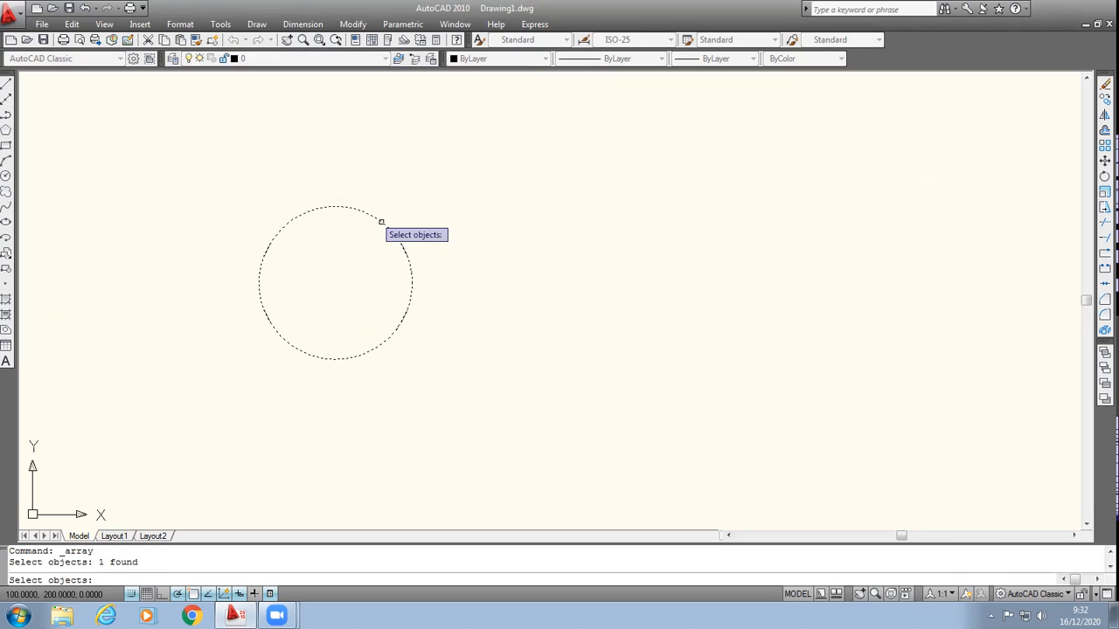
{"action": "key", "text": "Return"}
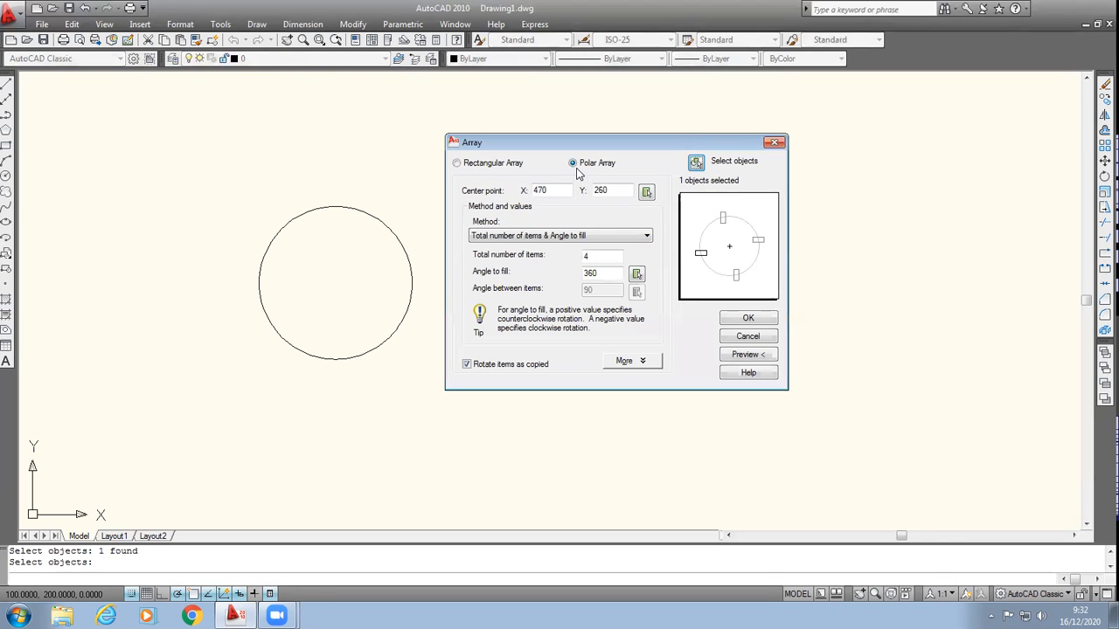
{"action": "left_click", "coordinate": [647, 193]}
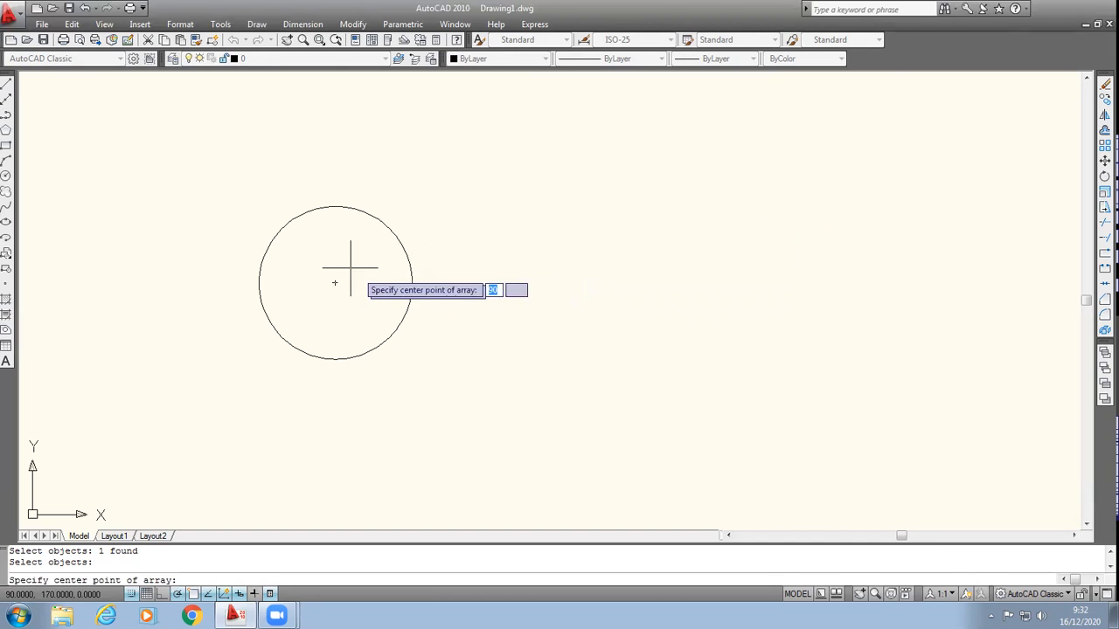
{"action": "left_click", "coordinate": [412, 283]}
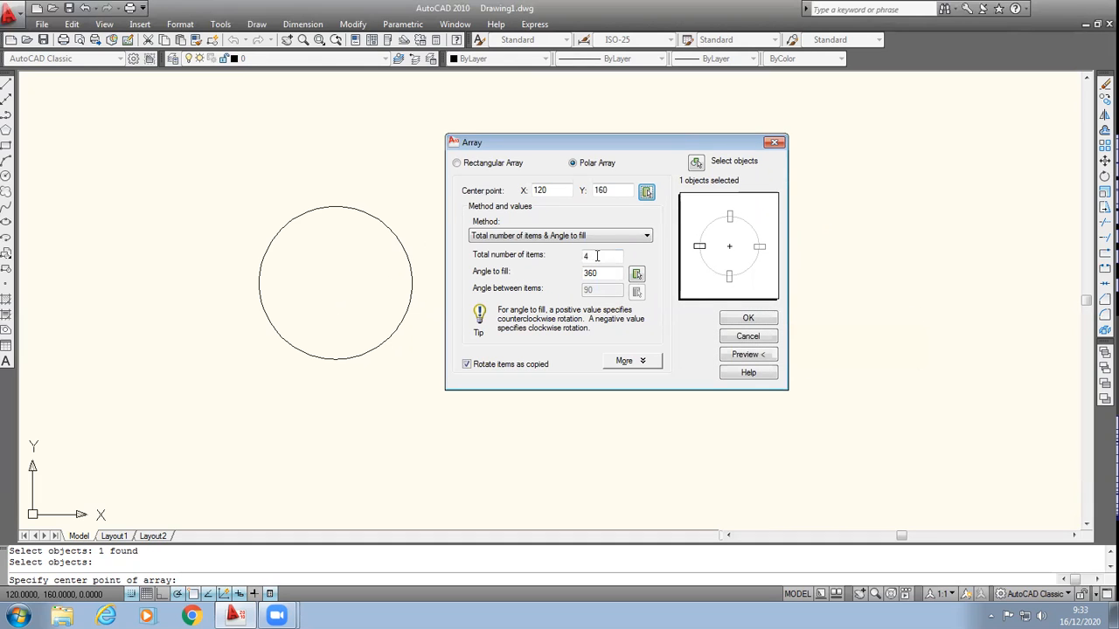
{"action": "double_click", "coordinate": [598, 255]}
{"action": "type", "text": "5"}
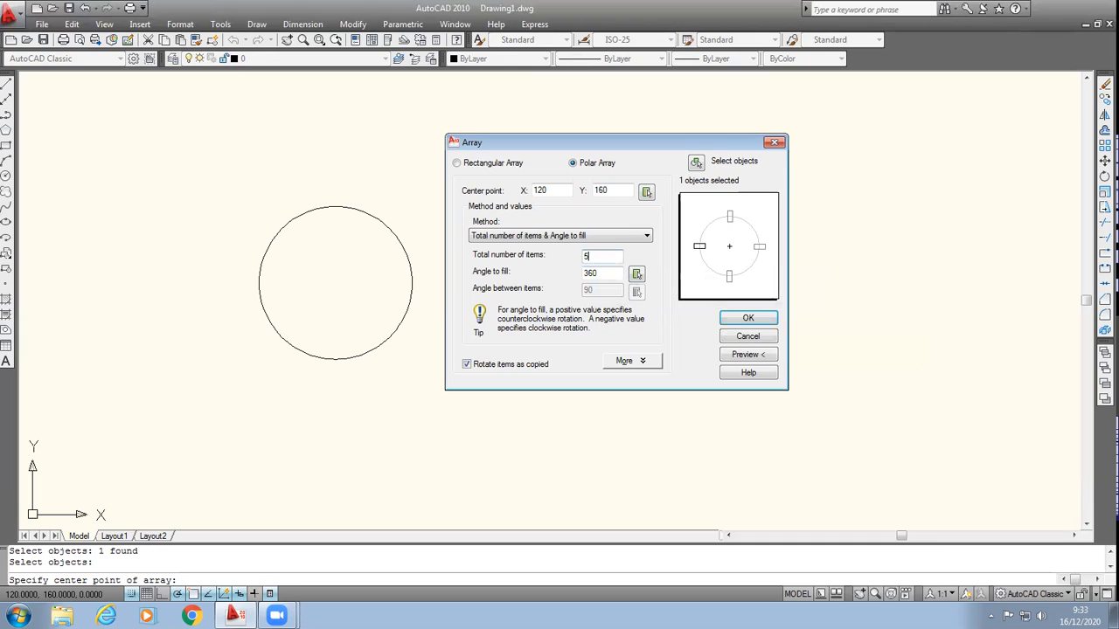
{"action": "left_click", "coordinate": [749, 319]}
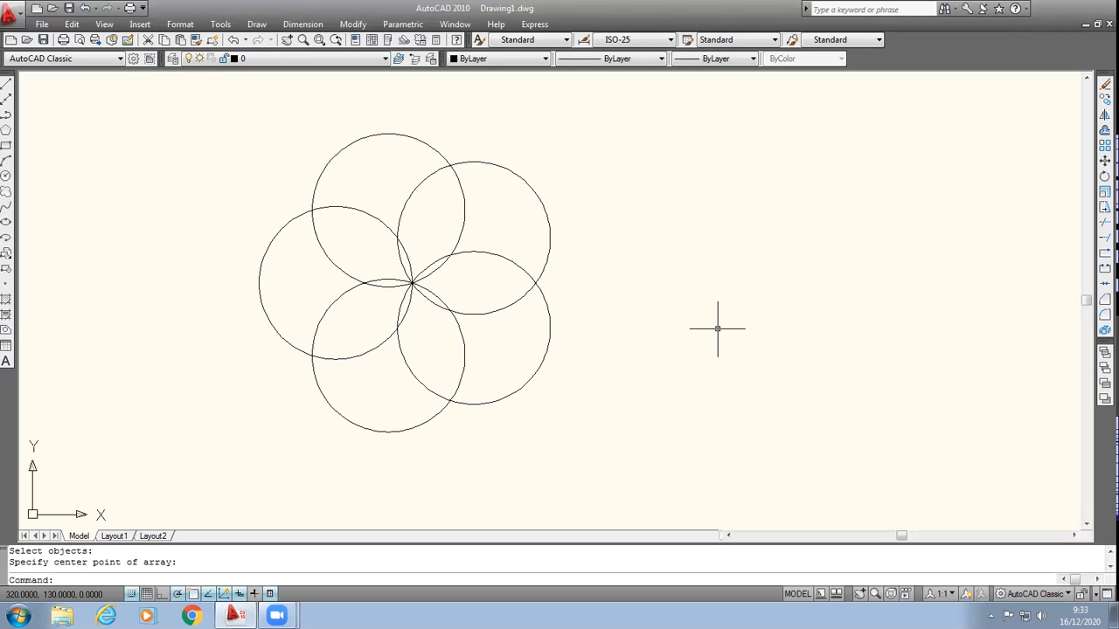
Step: Trim overlapping arcs where neighbouring circles cross, using all five circles as cutting edges
{"action": "left_click", "coordinate": [354, 24]}
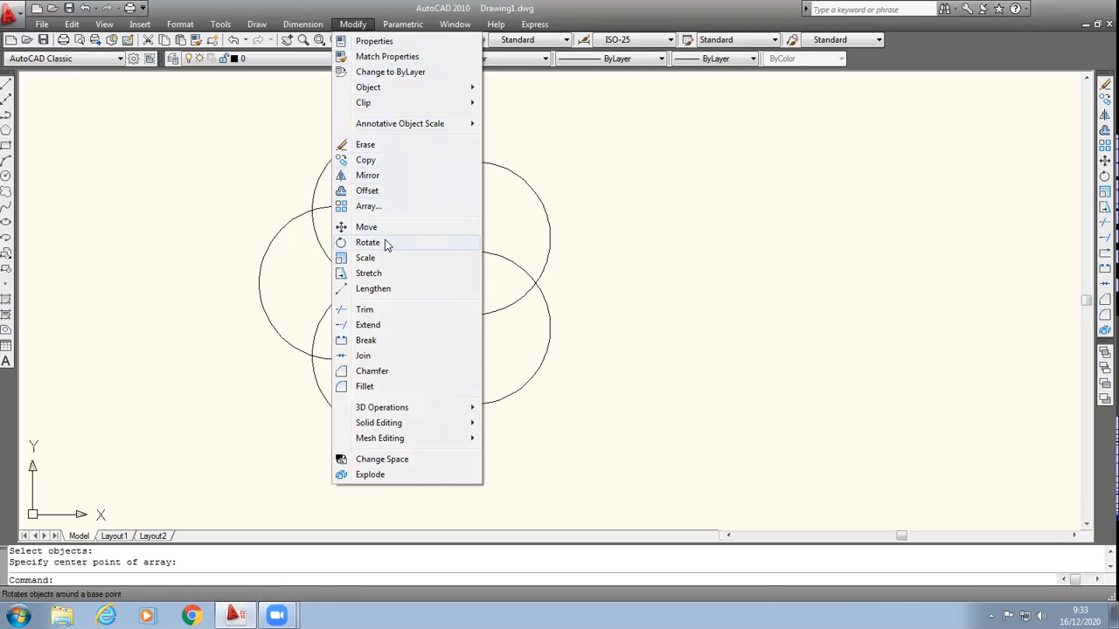
{"action": "left_click", "coordinate": [377, 309]}
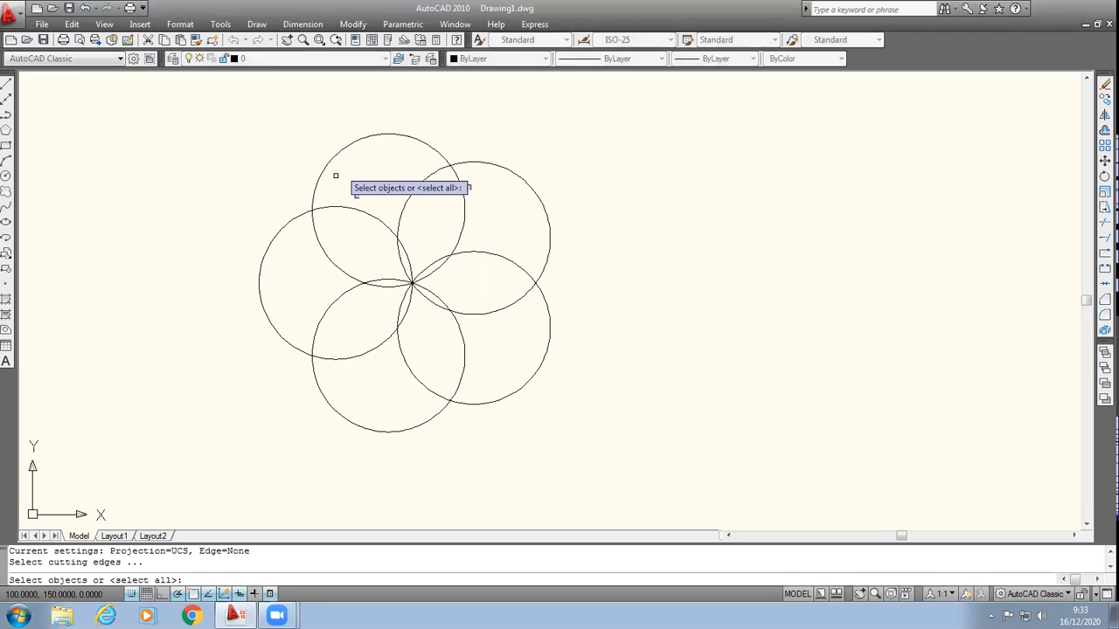
{"action": "left_click", "coordinate": [212, 114]}
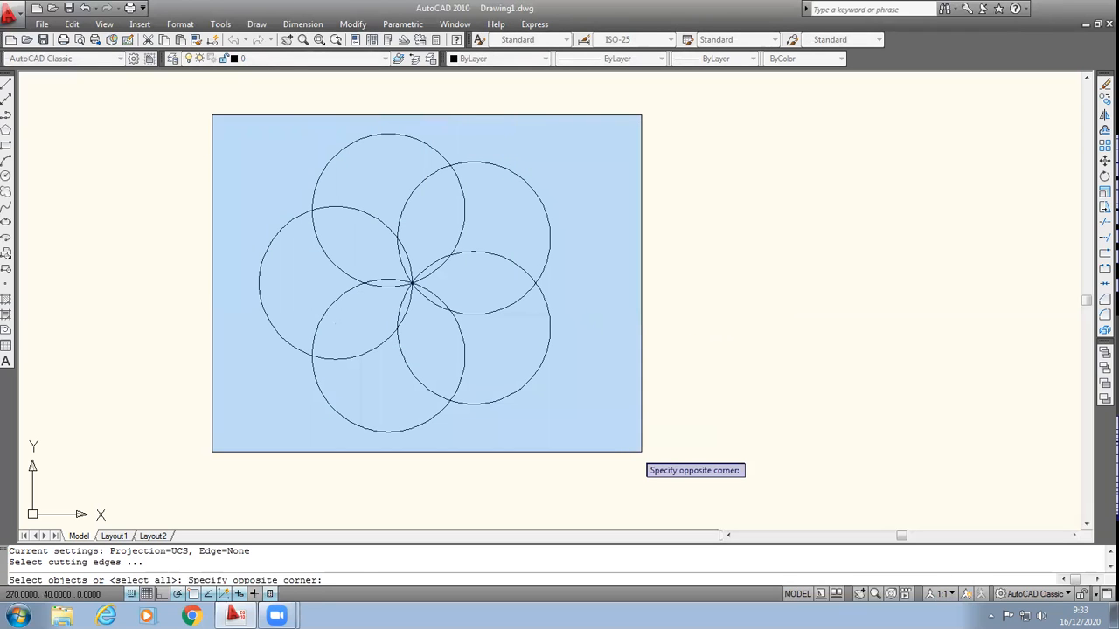
{"action": "left_click", "coordinate": [642, 453]}
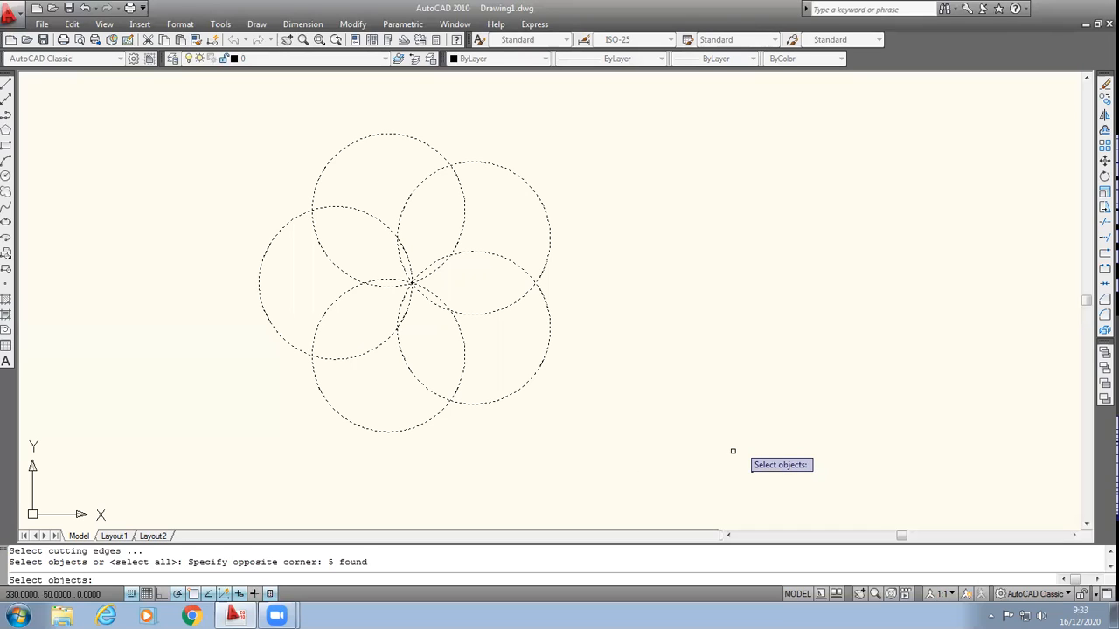
{"action": "left_click", "coordinate": [487, 254]}
{"action": "left_click", "coordinate": [488, 253]}
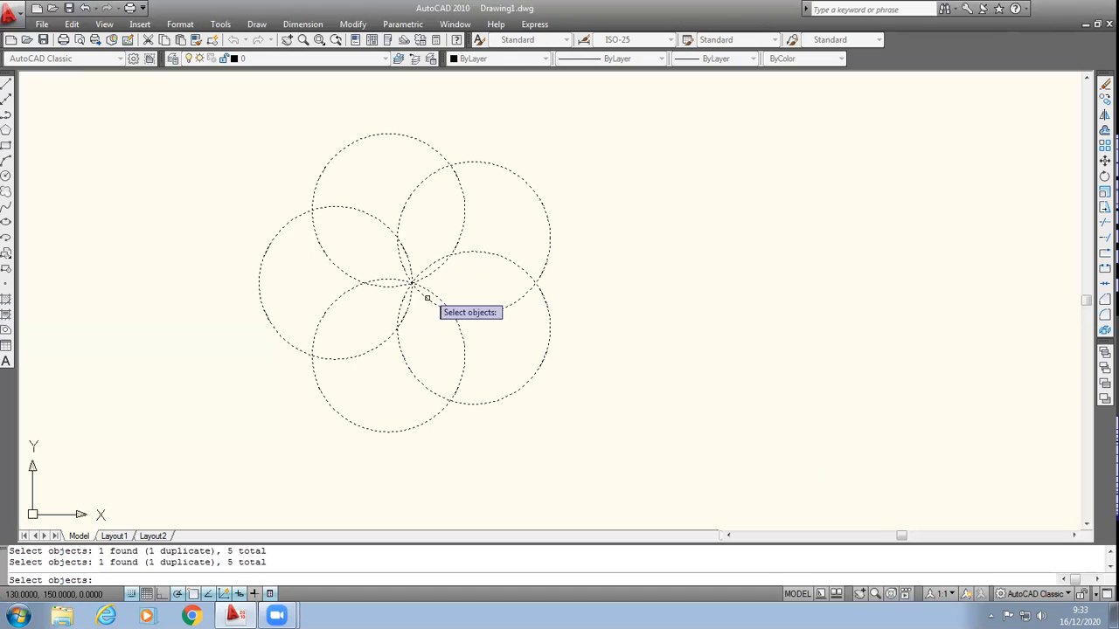
{"action": "key", "text": "Return"}
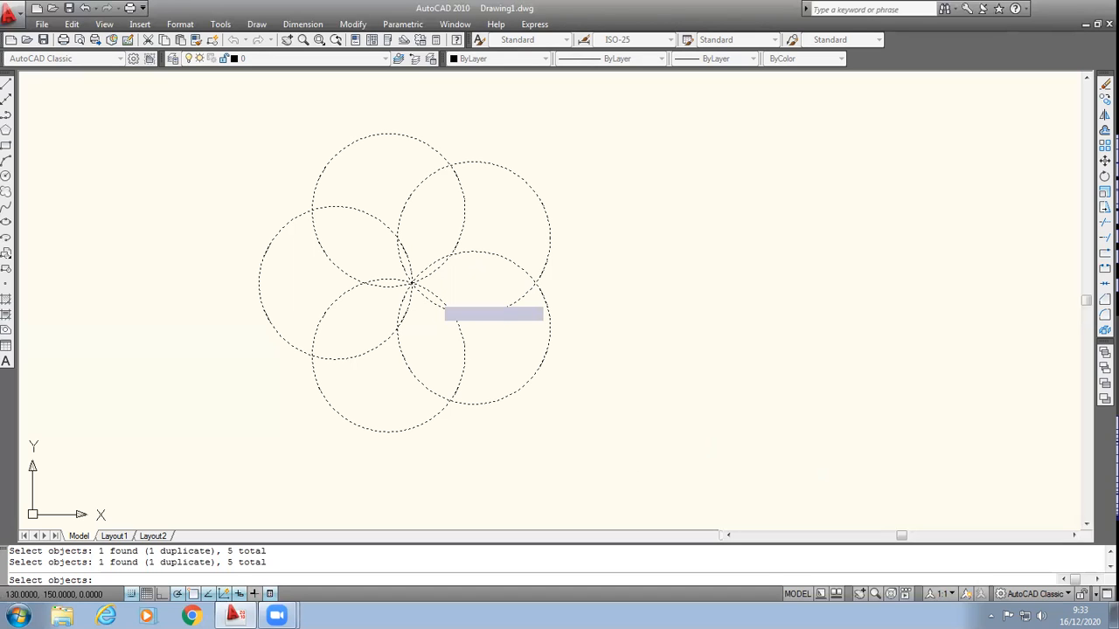
{"action": "left_click", "coordinate": [430, 297]}
{"action": "left_click", "coordinate": [364, 219]}
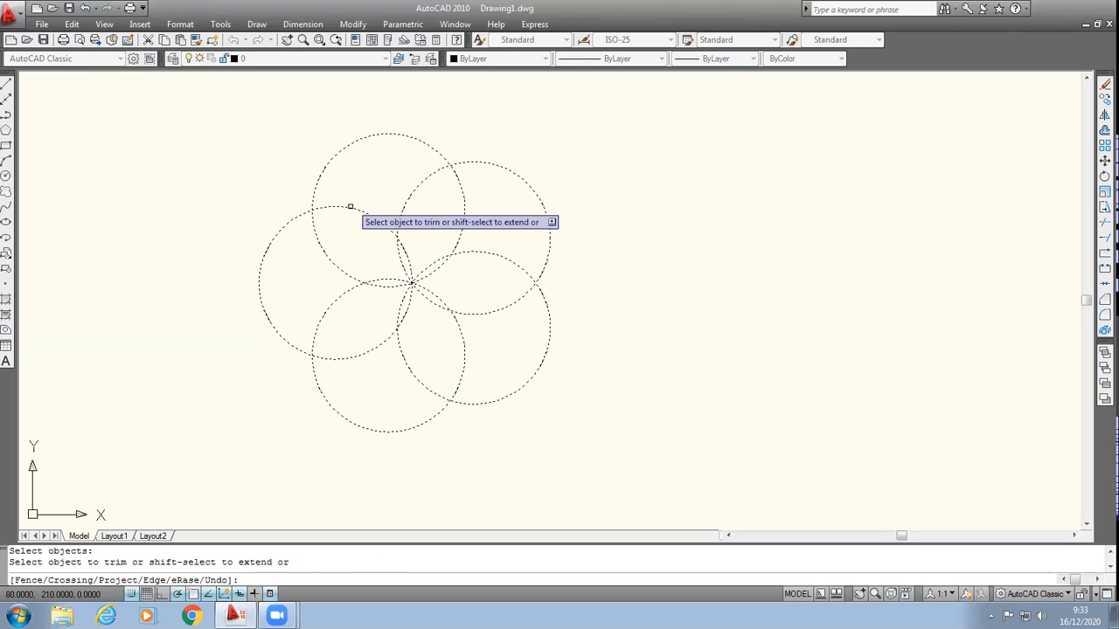
{"action": "left_click", "coordinate": [350, 207]}
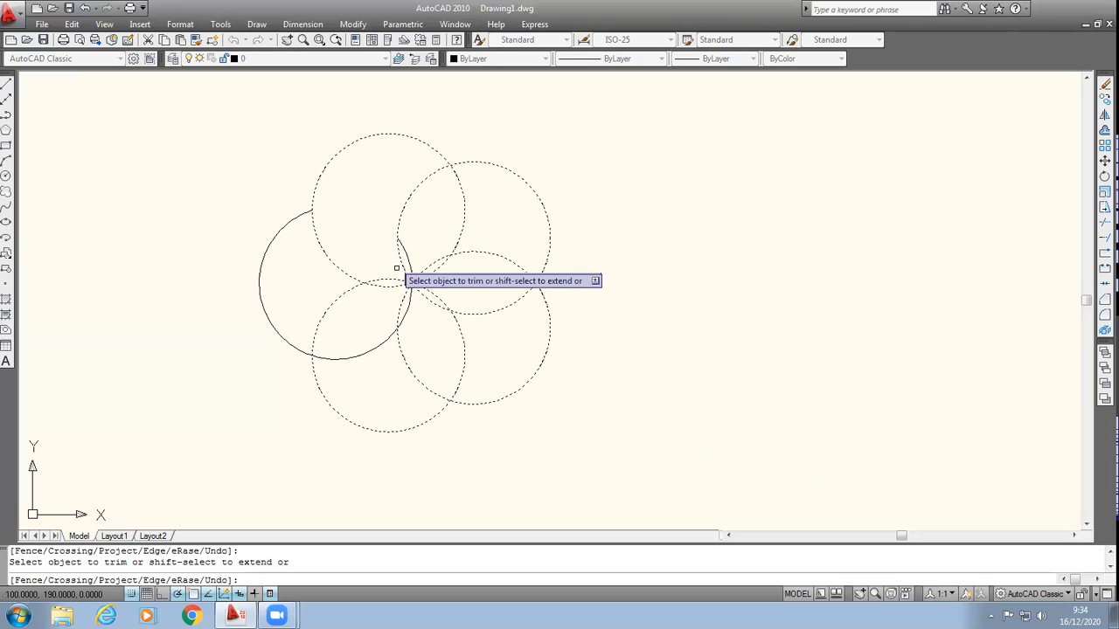
{"action": "left_click", "coordinate": [334, 267]}
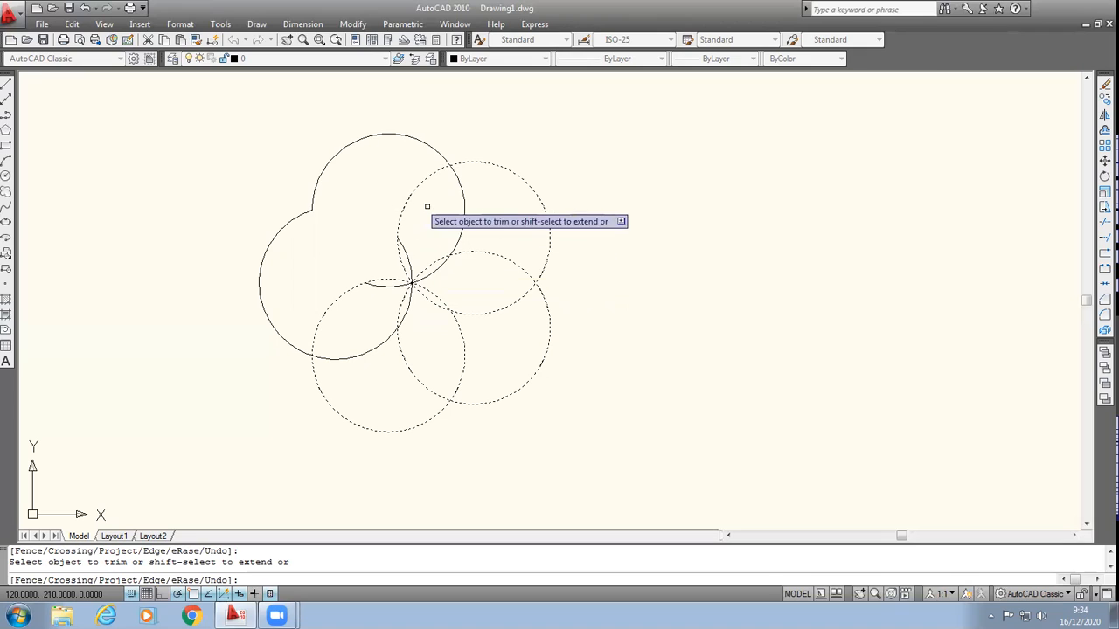
{"action": "left_click", "coordinate": [487, 253]}
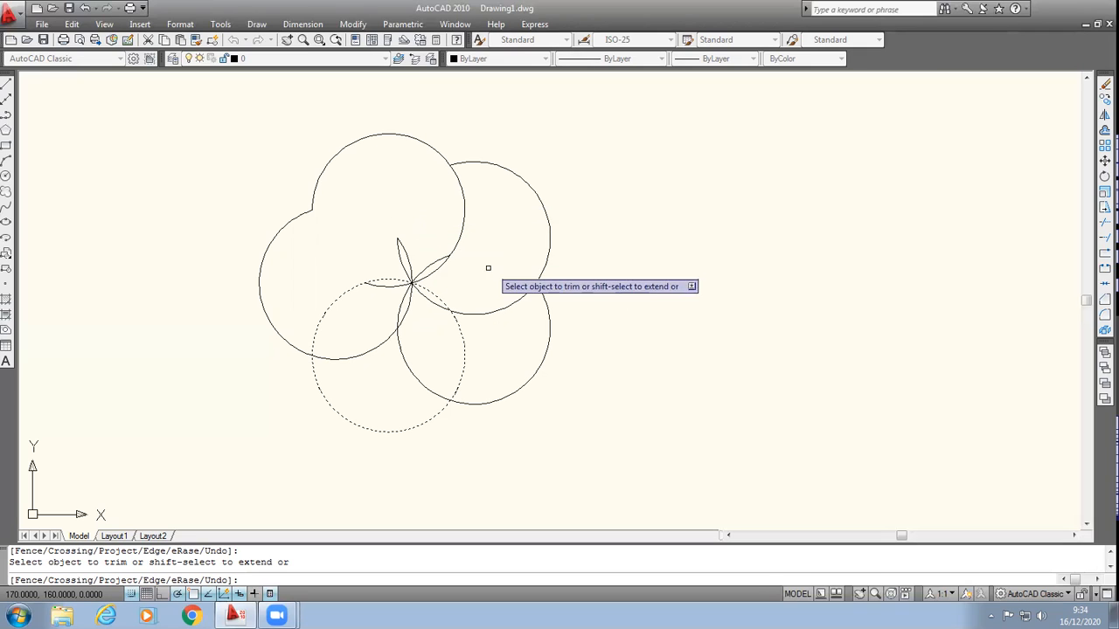
{"action": "left_click", "coordinate": [457, 329]}
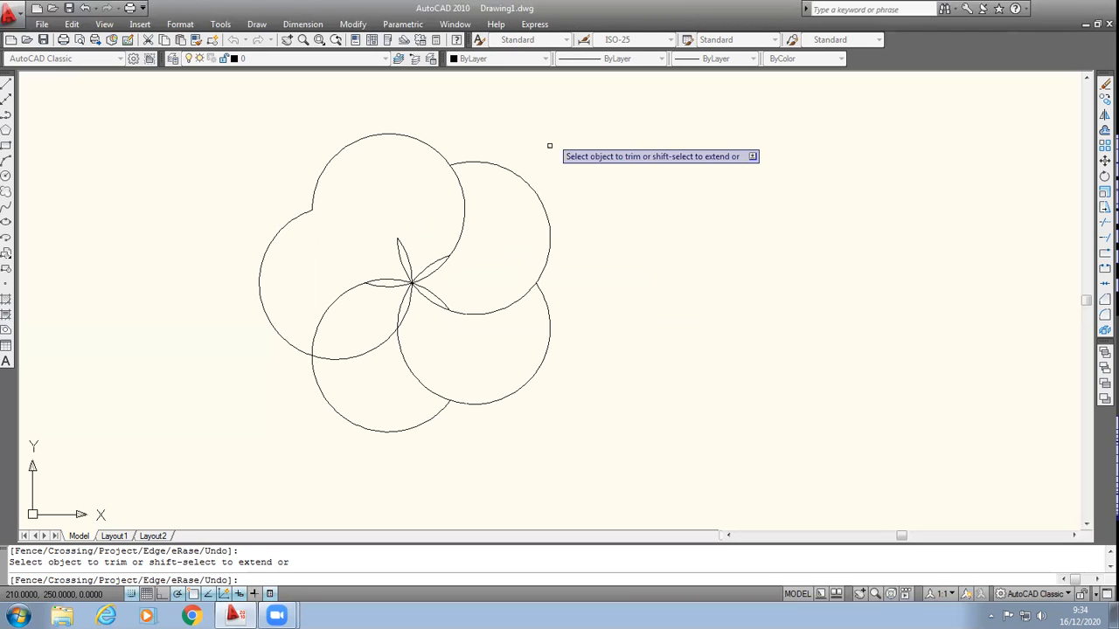
Step: Trim the small overlapping arc pieces around the flower's centre, using all the arcs as cutting edges
{"action": "left_click", "coordinate": [354, 26]}
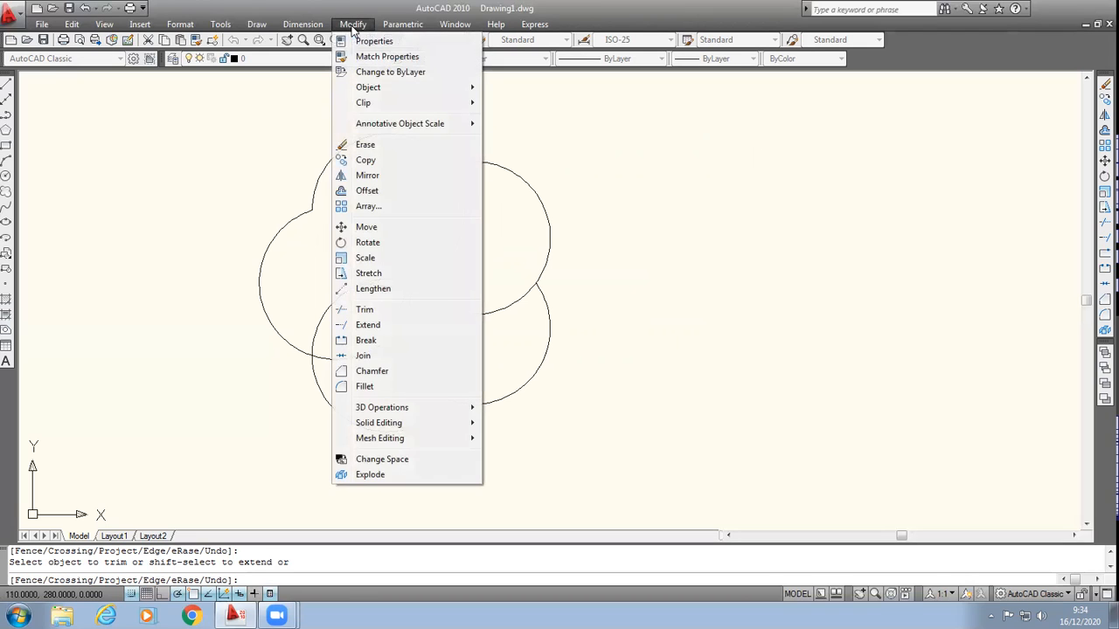
{"action": "left_click", "coordinate": [365, 309]}
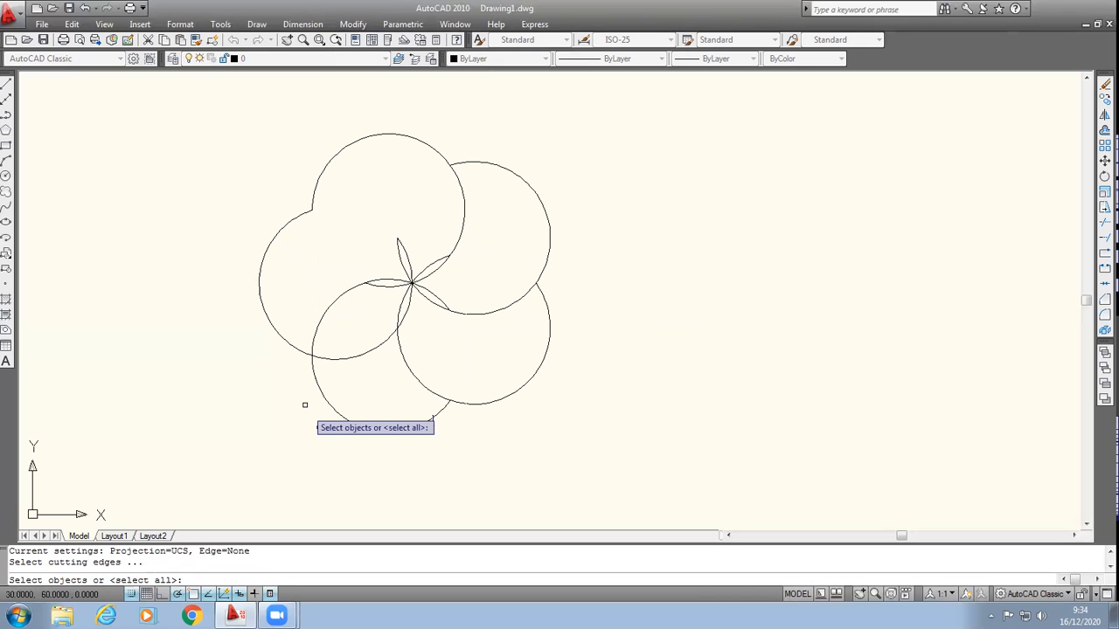
{"action": "left_click", "coordinate": [349, 265]}
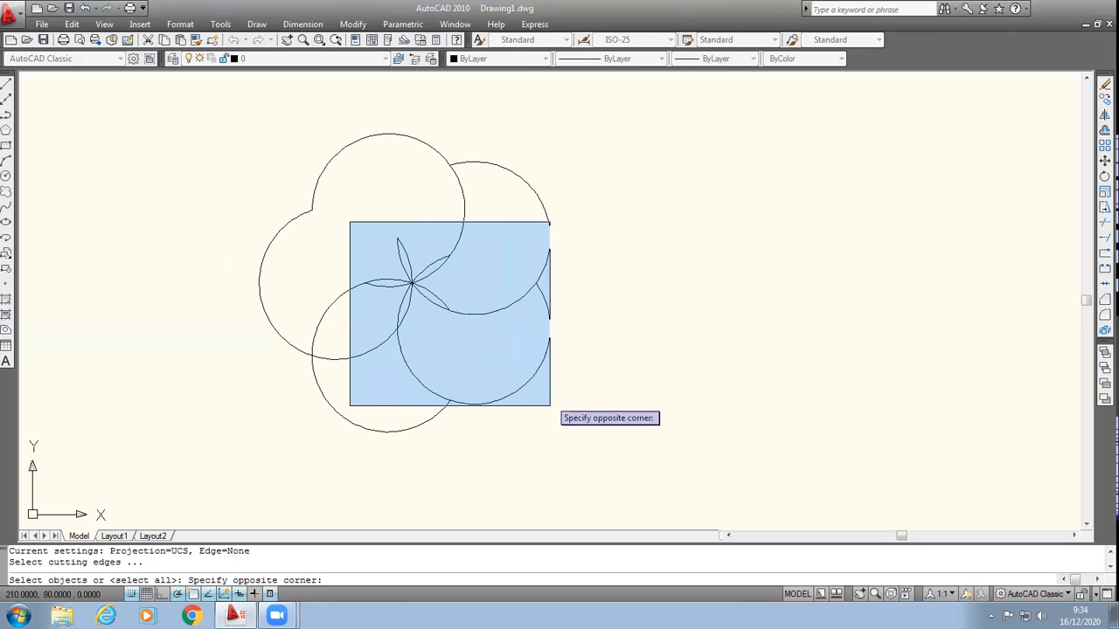
{"action": "left_click", "coordinate": [550, 405]}
{"action": "left_click", "coordinate": [243, 100]}
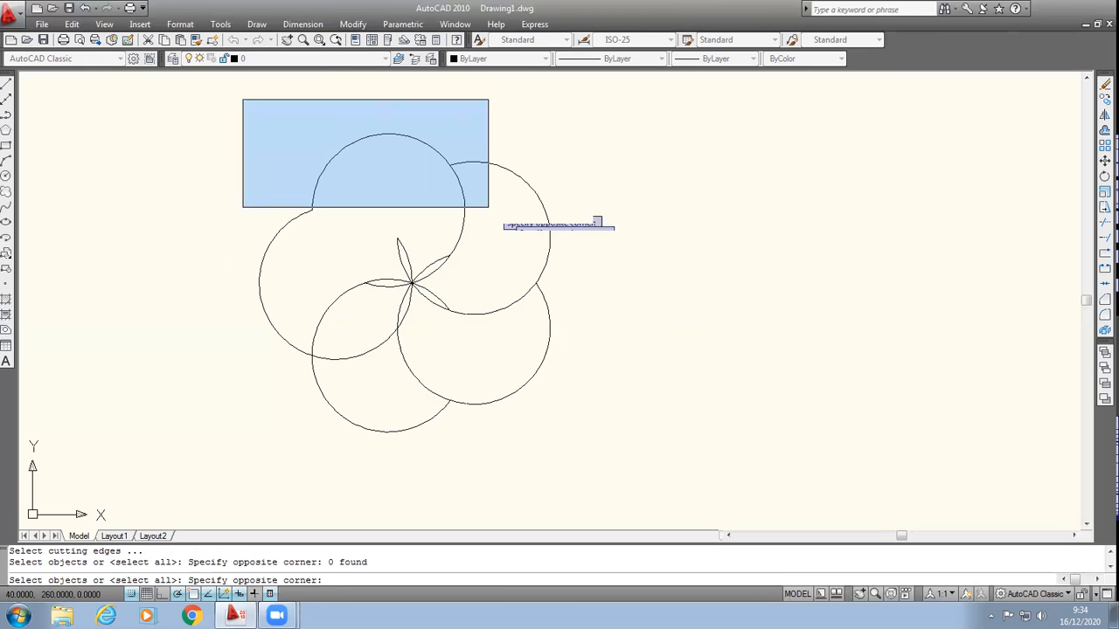
{"action": "left_click", "coordinate": [616, 455]}
{"action": "key", "text": "Return"}
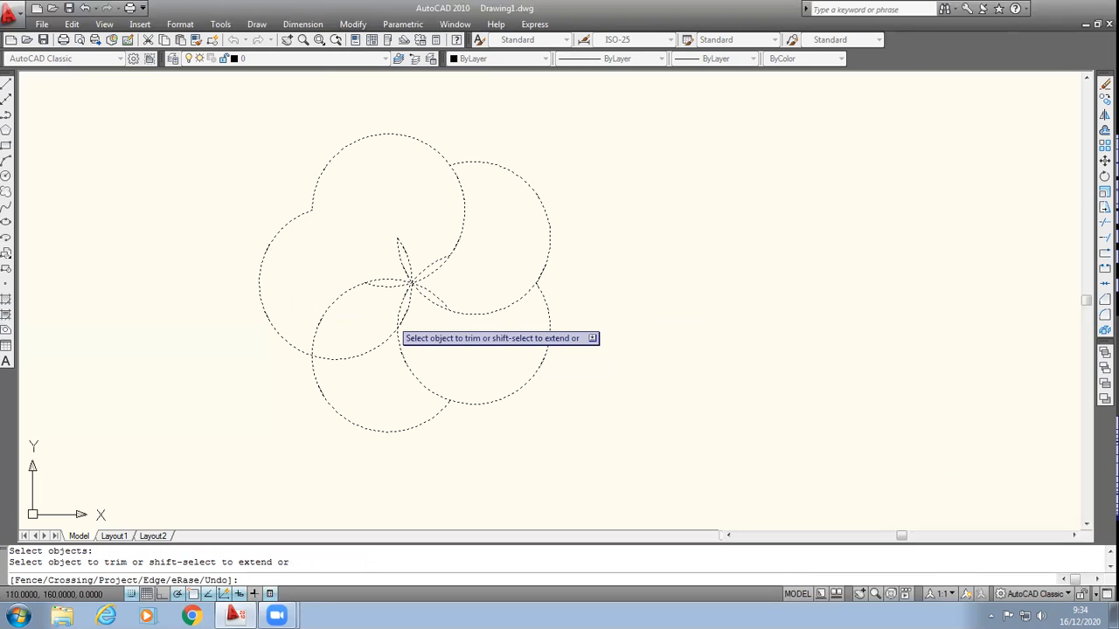
{"action": "left_click", "coordinate": [398, 283]}
{"action": "left_click", "coordinate": [398, 283]}
{"action": "left_click", "coordinate": [412, 283]}
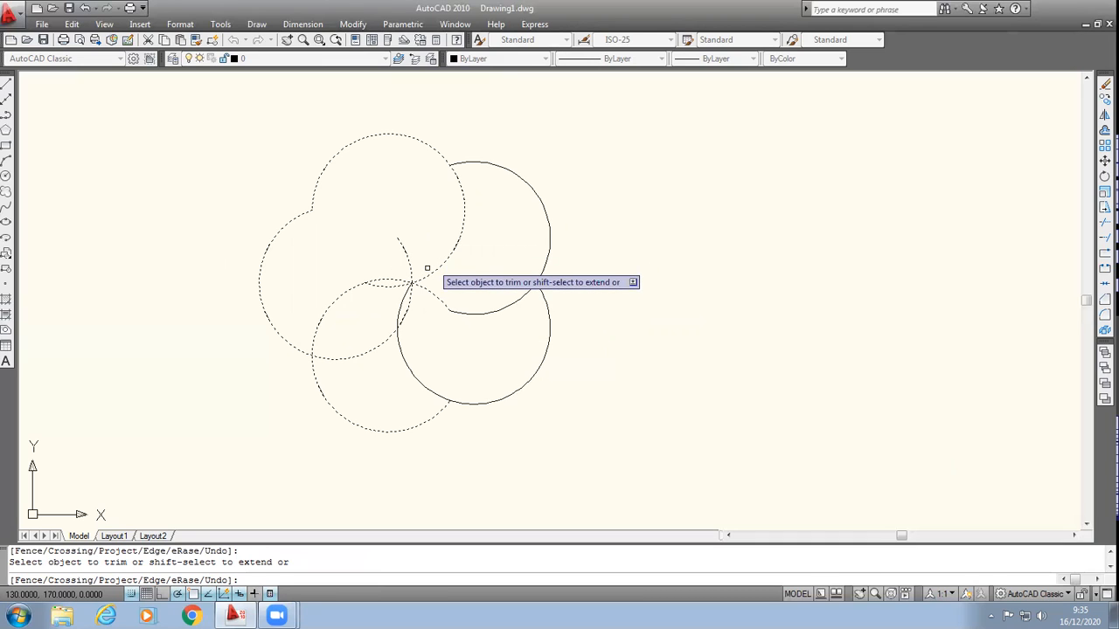
{"action": "left_click", "coordinate": [427, 282]}
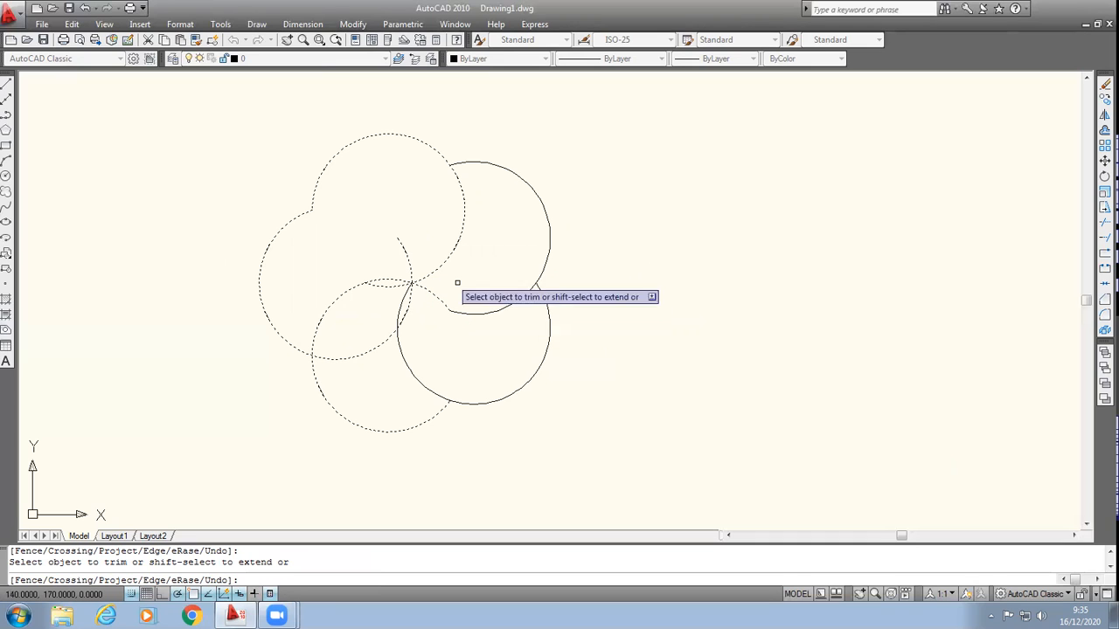
{"action": "left_click", "coordinate": [408, 266]}
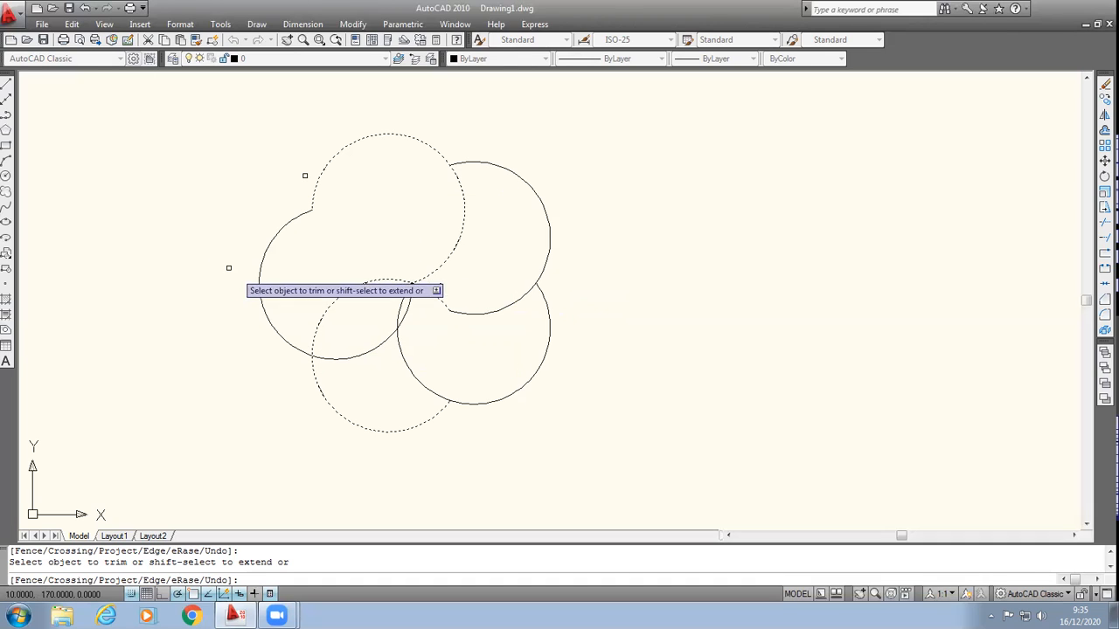
Step: Trim the bottom circle's arcs that lie inside the left petal, up to the flower's centre
{"action": "left_click", "coordinate": [320, 298]}
{"action": "left_click", "coordinate": [322, 299]}
{"action": "left_click", "coordinate": [320, 268]}
{"action": "left_click", "coordinate": [370, 318]}
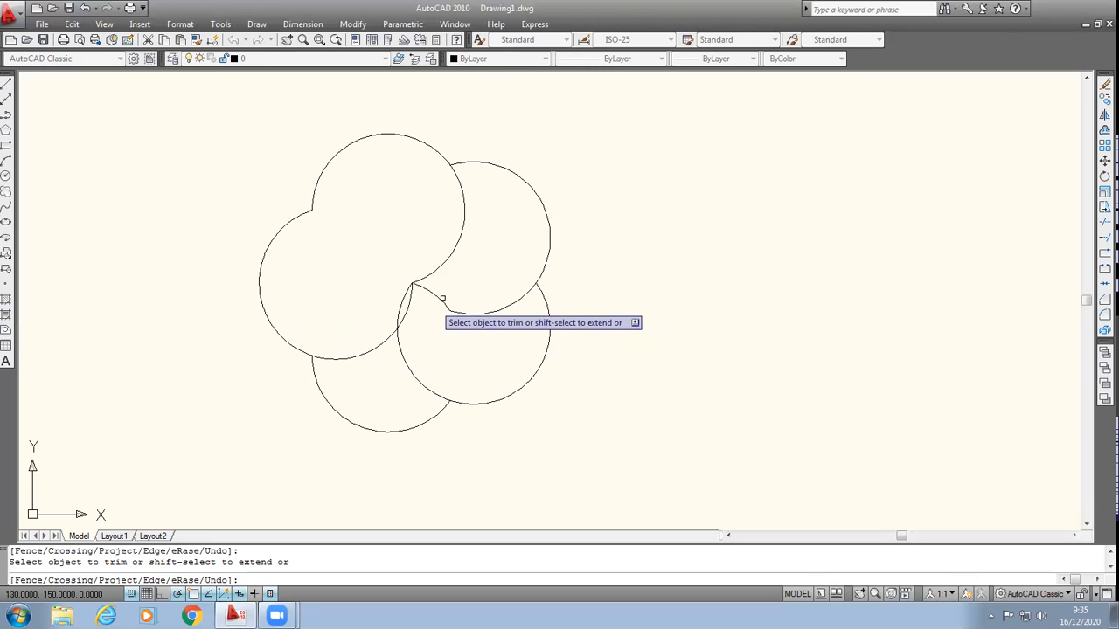
Step: Trim the inner overlapping arcs between the top, upper-right and lower-right petals and the pieces running to the centre
{"action": "left_click", "coordinate": [441, 311]}
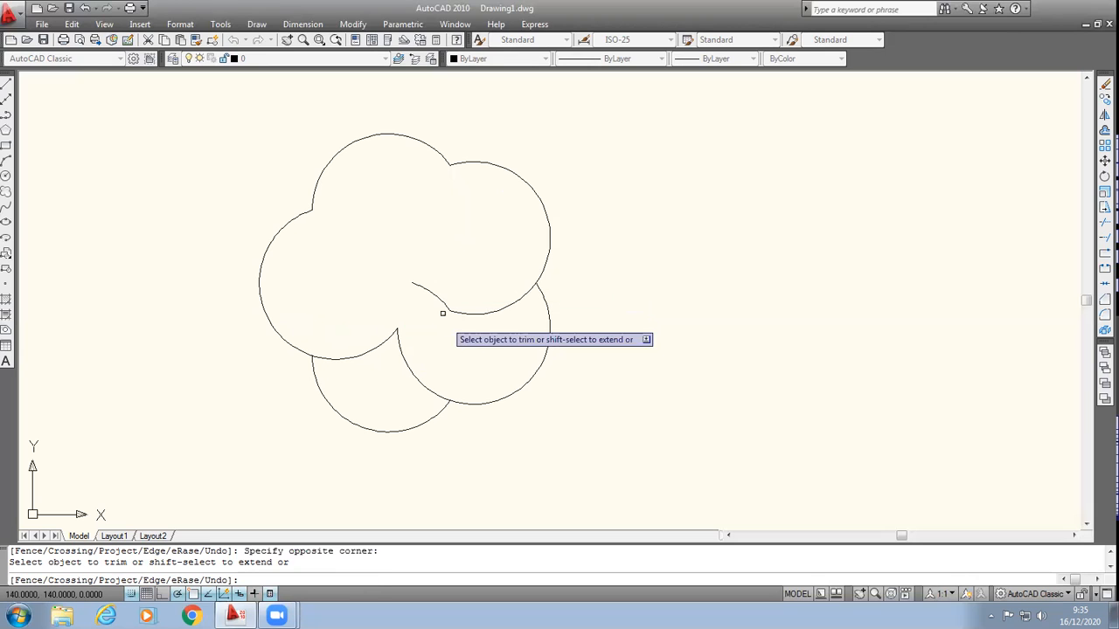
{"action": "left_click", "coordinate": [396, 253]}
{"action": "left_click", "coordinate": [456, 332]}
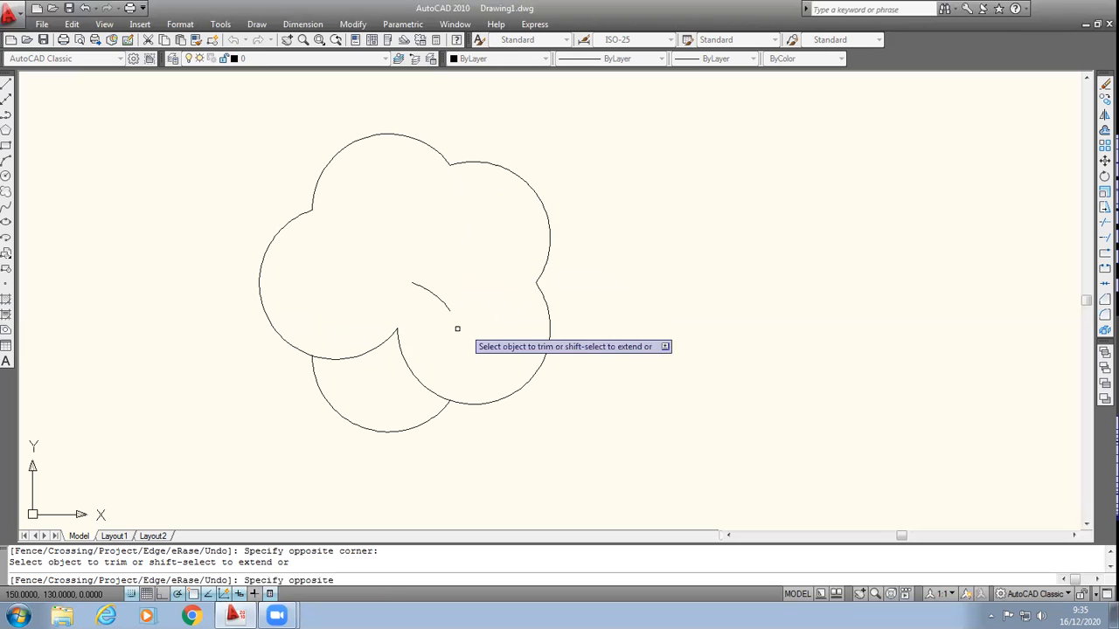
{"action": "left_click", "coordinate": [334, 251]}
{"action": "left_click", "coordinate": [475, 392]}
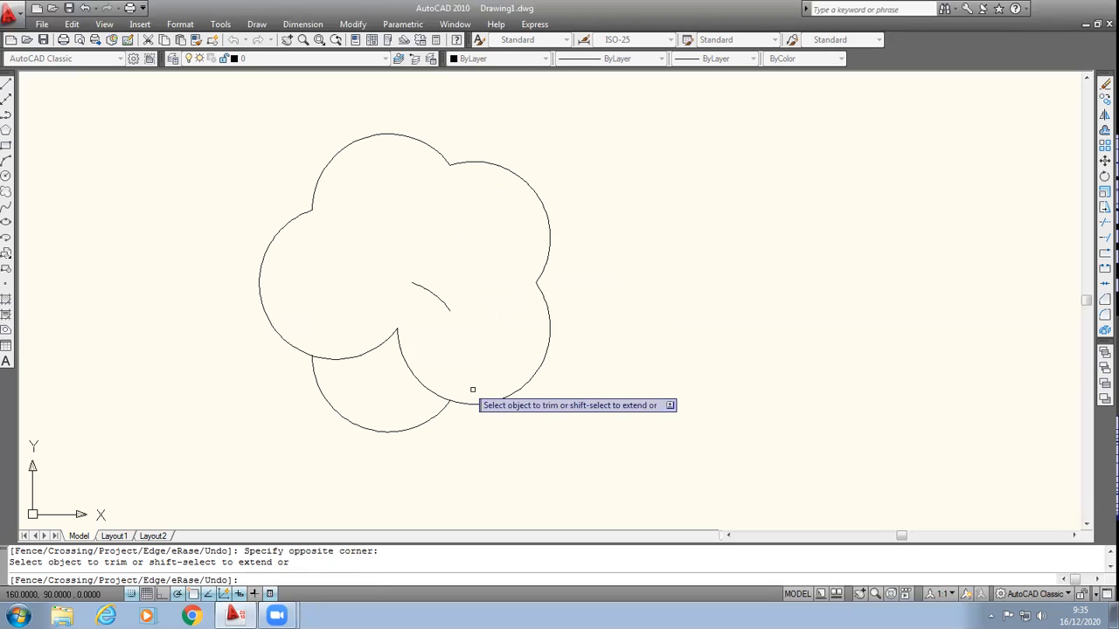
{"action": "left_click", "coordinate": [396, 268]}
{"action": "left_click", "coordinate": [453, 319]}
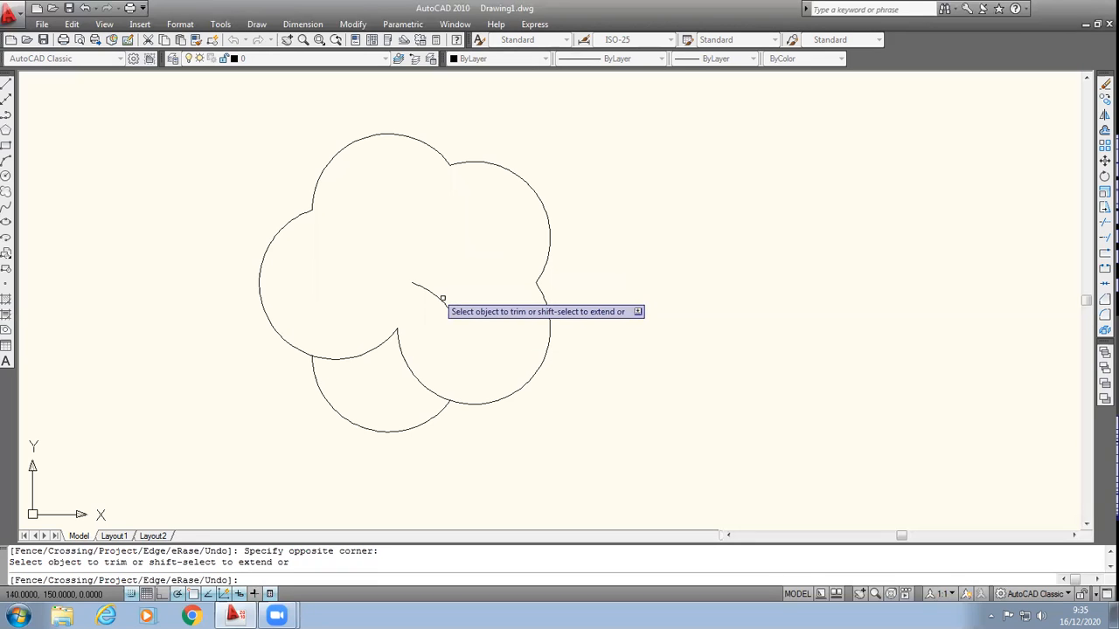
{"action": "left_click", "coordinate": [335, 251]}
{"action": "left_click", "coordinate": [488, 330]}
Step: Trim the left and lower-right petals' arcs lying inside the bottom petal, using all the arcs as cutting edges
{"action": "left_click", "coordinate": [352, 23]}
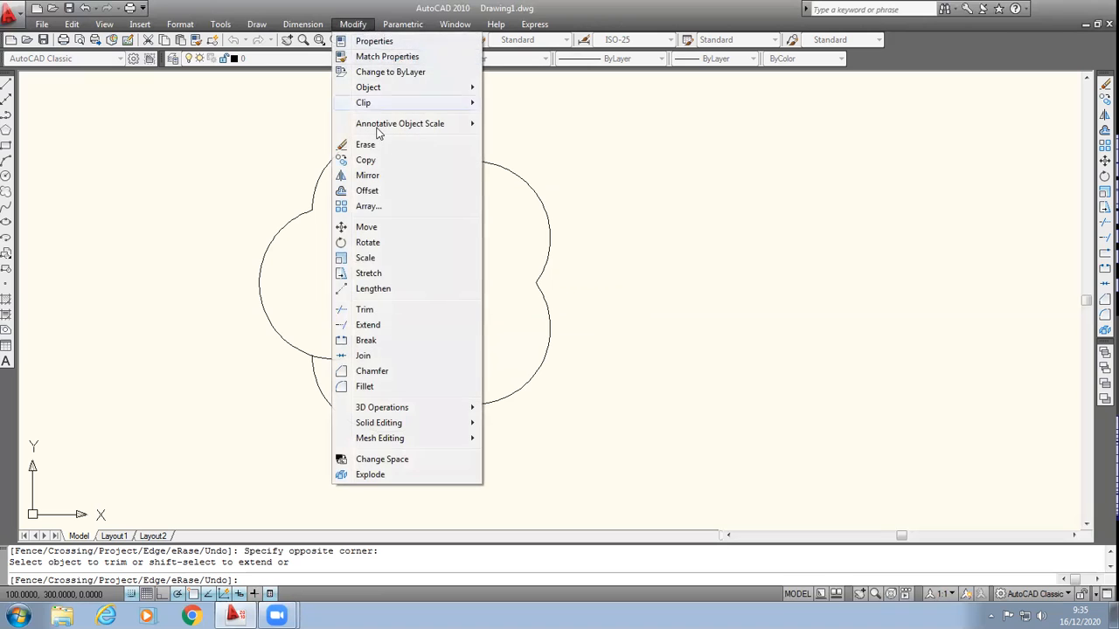
{"action": "left_click", "coordinate": [366, 310]}
{"action": "left_click", "coordinate": [198, 114]}
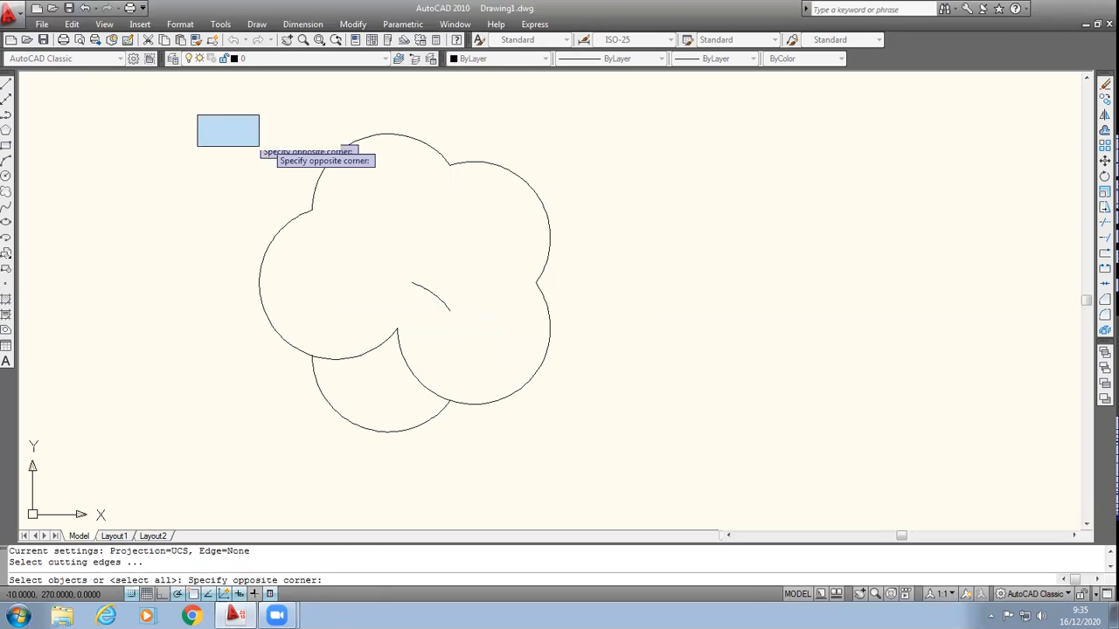
{"action": "left_click", "coordinate": [641, 482]}
{"action": "key", "text": "Return"}
{"action": "left_click", "coordinate": [318, 282]}
{"action": "left_click", "coordinate": [451, 394]}
Step: Try to trim the stray arc near the flower's centre, and end the Trim command
{"action": "left_click", "coordinate": [380, 237]}
{"action": "left_click", "coordinate": [457, 314]}
{"action": "left_click", "coordinate": [429, 299]}
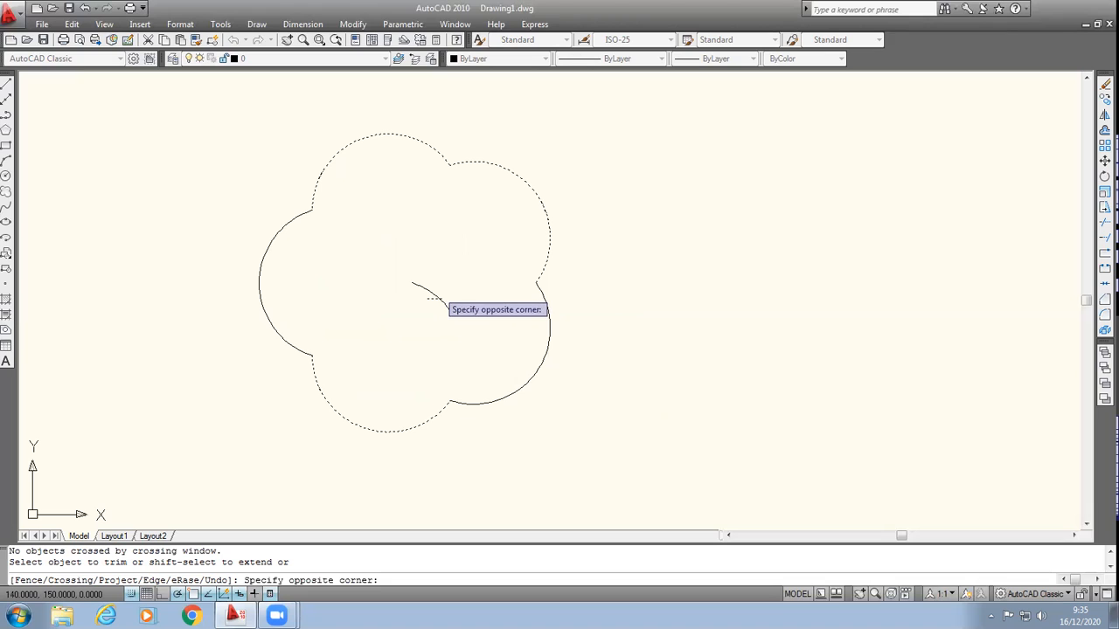
{"action": "left_click", "coordinate": [428, 298]}
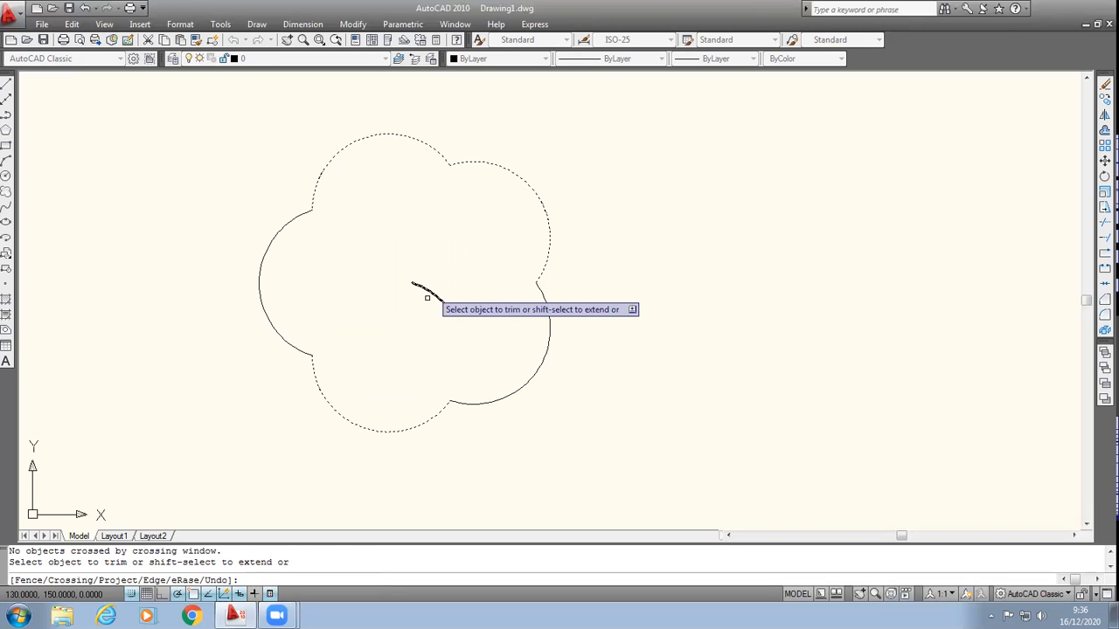
{"action": "left_click", "coordinate": [427, 298]}
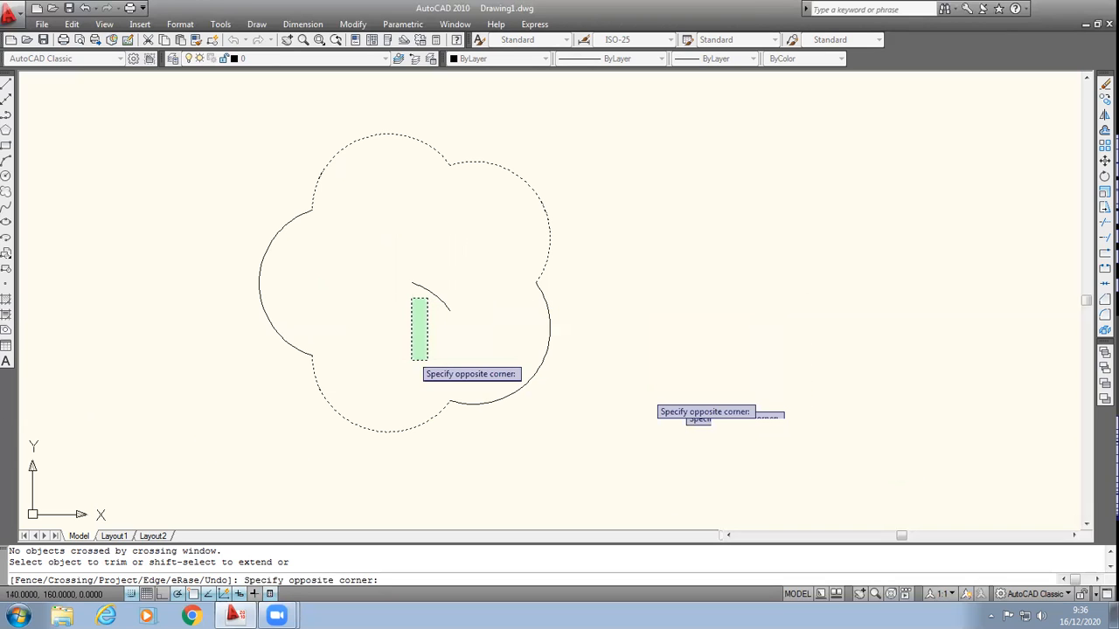
{"action": "left_click", "coordinate": [411, 359]}
{"action": "left_click", "coordinate": [380, 237]}
{"action": "left_click", "coordinate": [474, 360]}
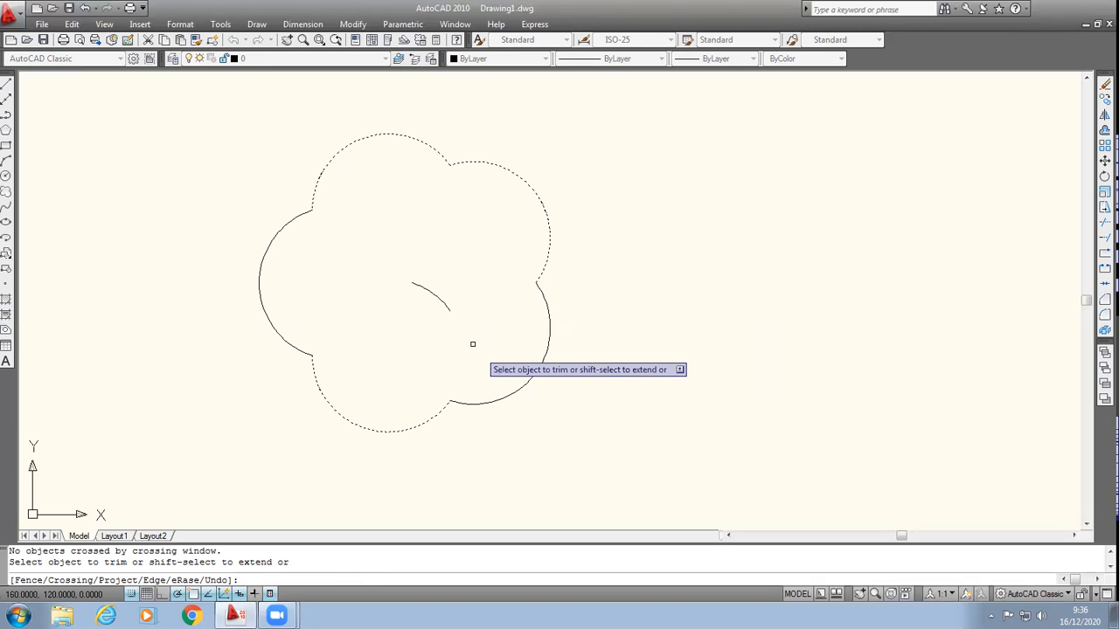
{"action": "key", "text": "Return"}
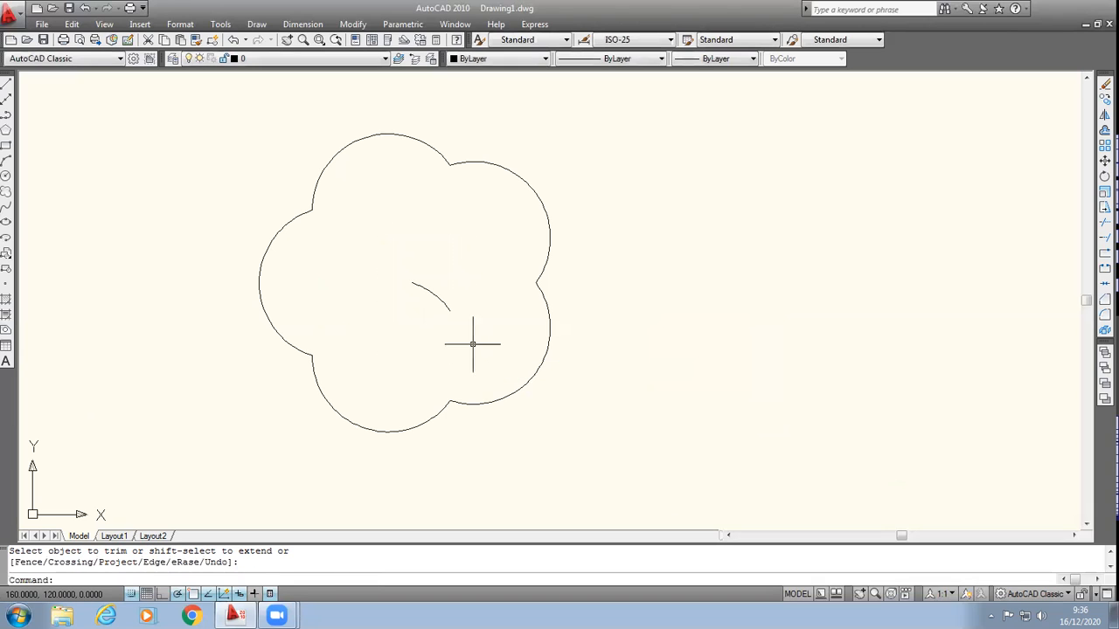
Step: Erase the stray arc inside the five-petal outline
{"action": "left_click", "coordinate": [443, 297]}
{"action": "key", "text": "Delete"}
{"action": "scroll", "coordinate": [671, 344], "scroll_direction": "down", "scroll_amount": 2}
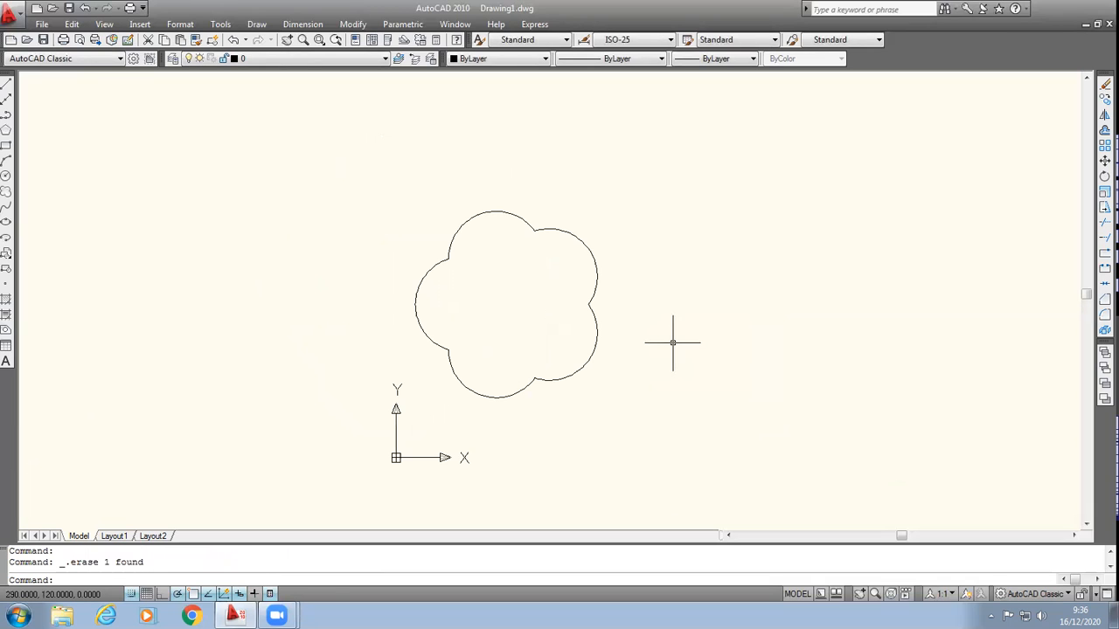
{"action": "scroll", "coordinate": [692, 267], "scroll_direction": "up", "scroll_amount": 2}
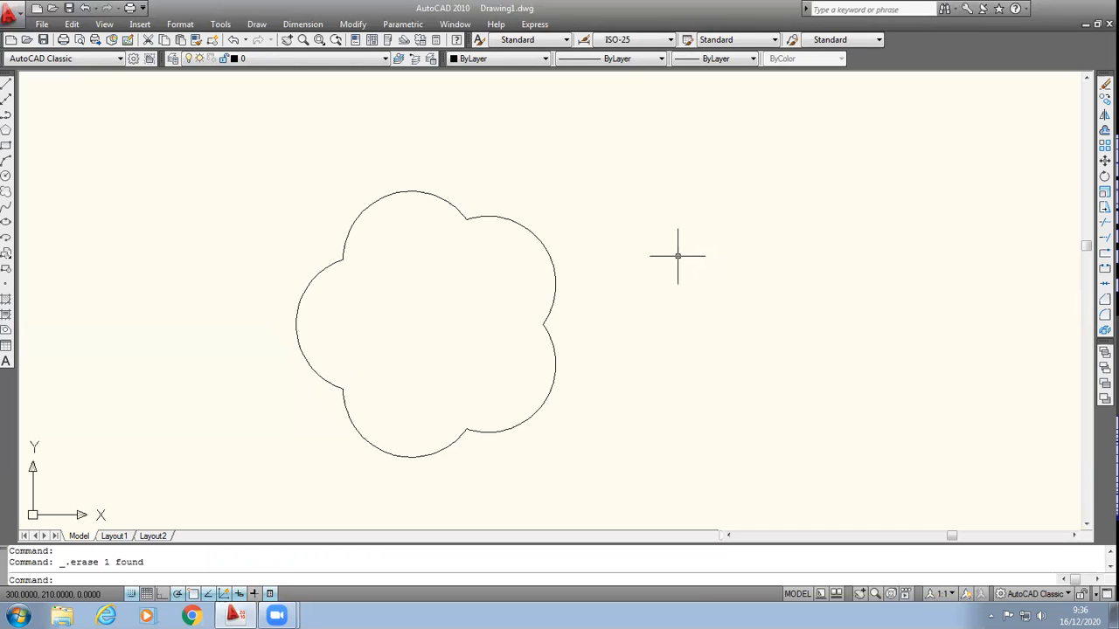
Step: Convert all the arcs of the five-petal outline into a single region
{"action": "mouse_move", "coordinate": [554, 270]}
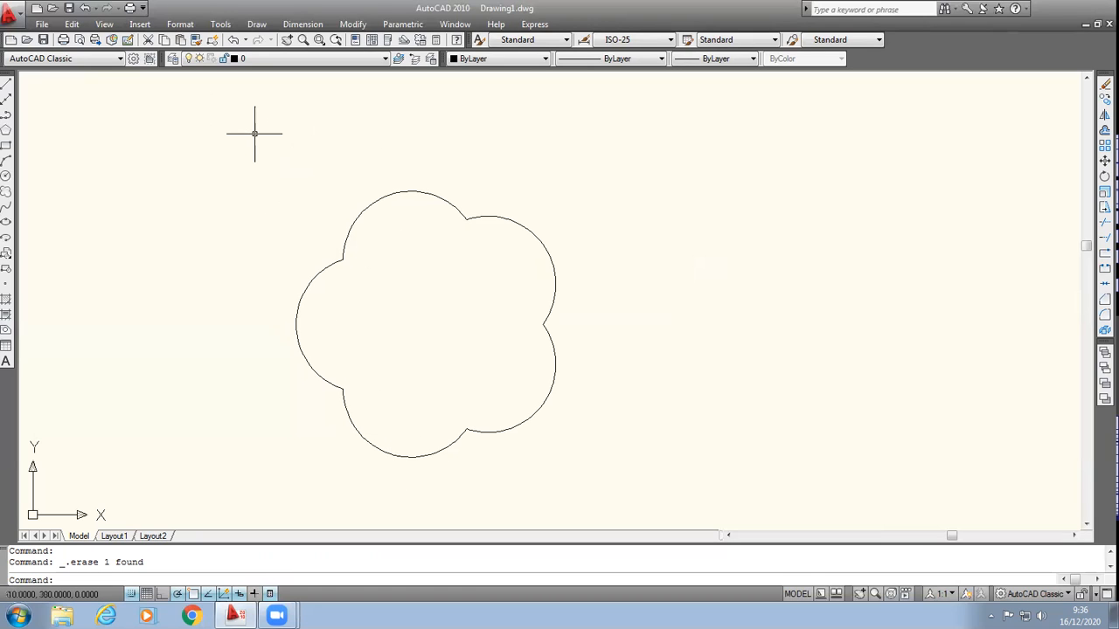
{"action": "left_click", "coordinate": [302, 24]}
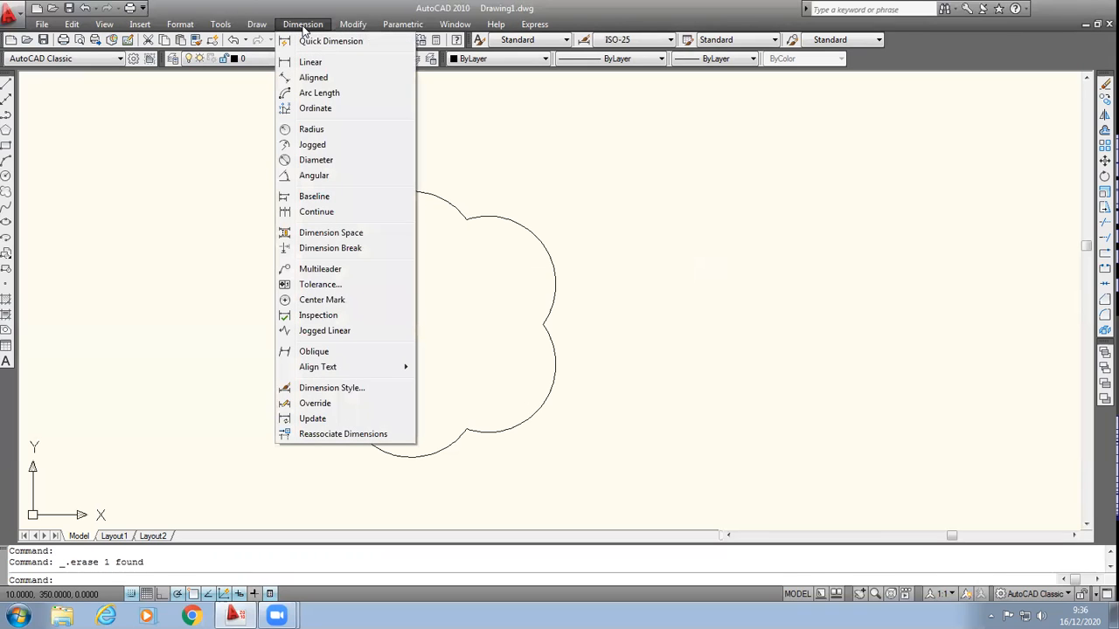
{"action": "mouse_move", "coordinate": [354, 28]}
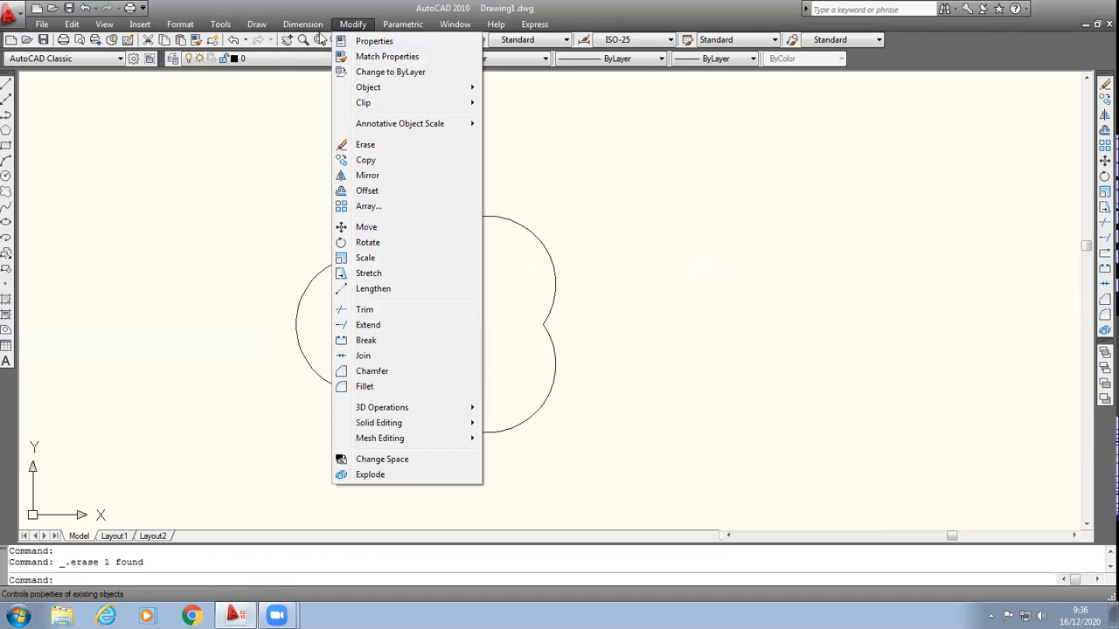
{"action": "mouse_move", "coordinate": [256, 27]}
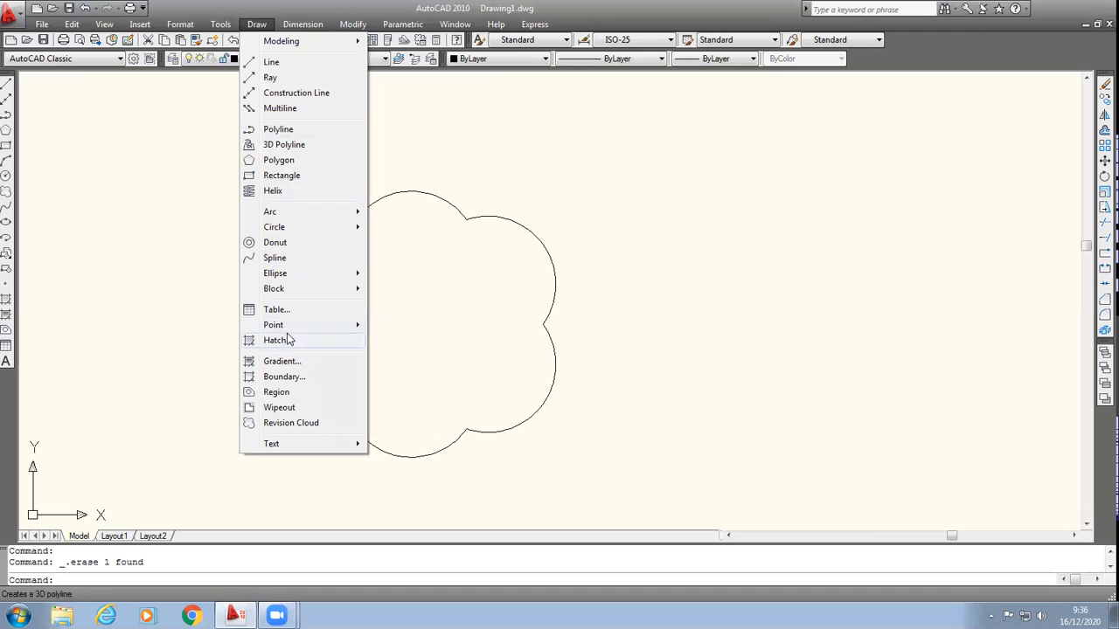
{"action": "left_click", "coordinate": [276, 393]}
{"action": "left_click", "coordinate": [253, 146]}
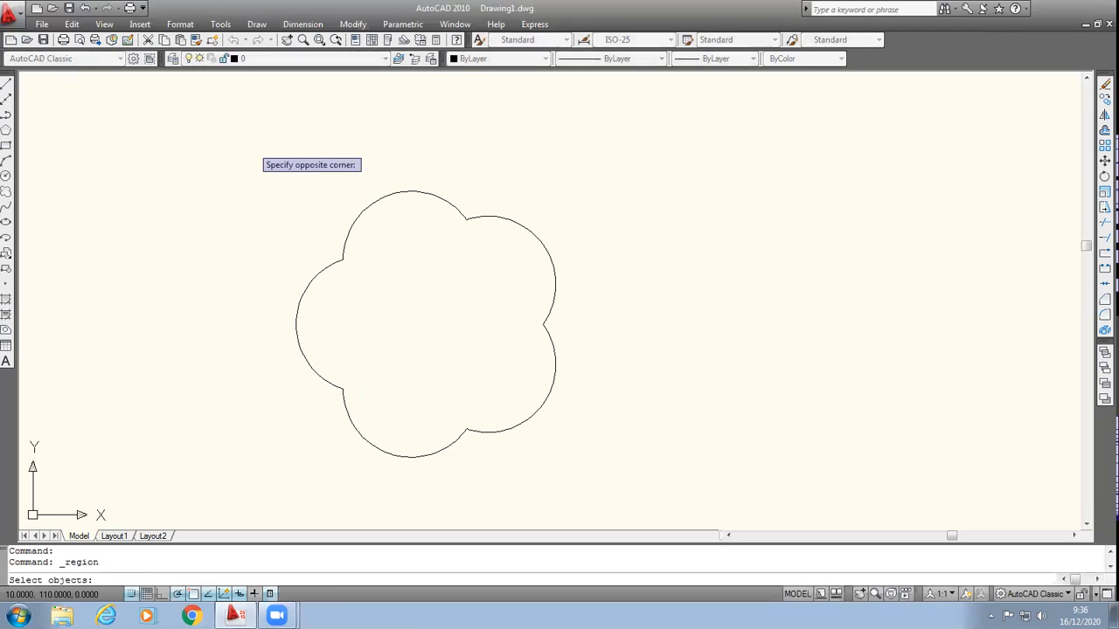
{"action": "left_click", "coordinate": [664, 504]}
{"action": "key", "text": "Return"}
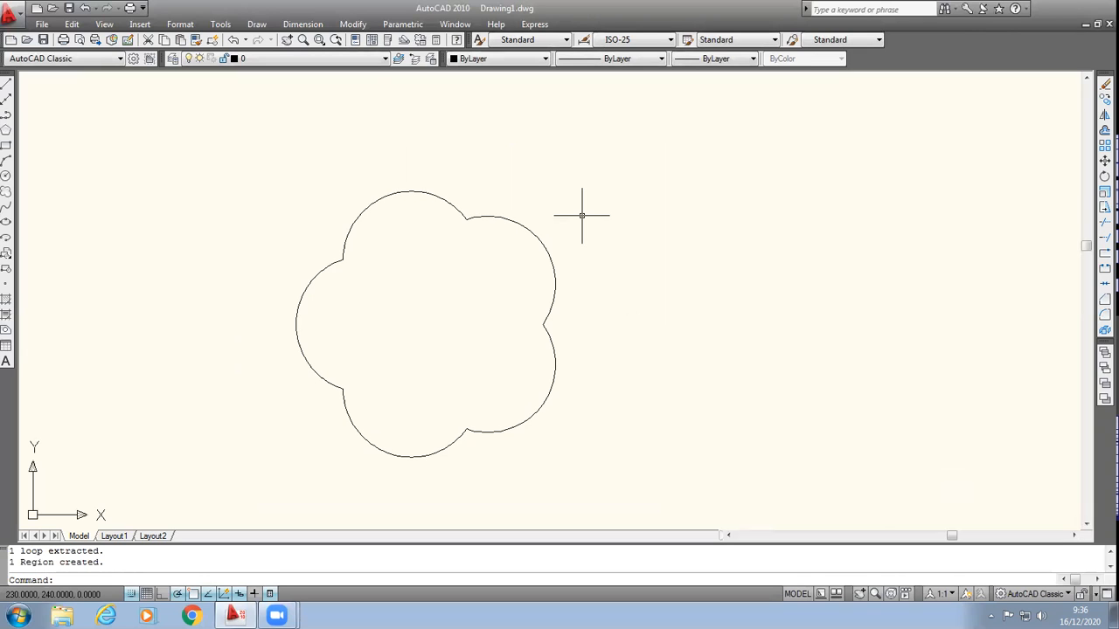
Step: Switch the drawing to the SE Isometric view
{"action": "left_click", "coordinate": [108, 27]}
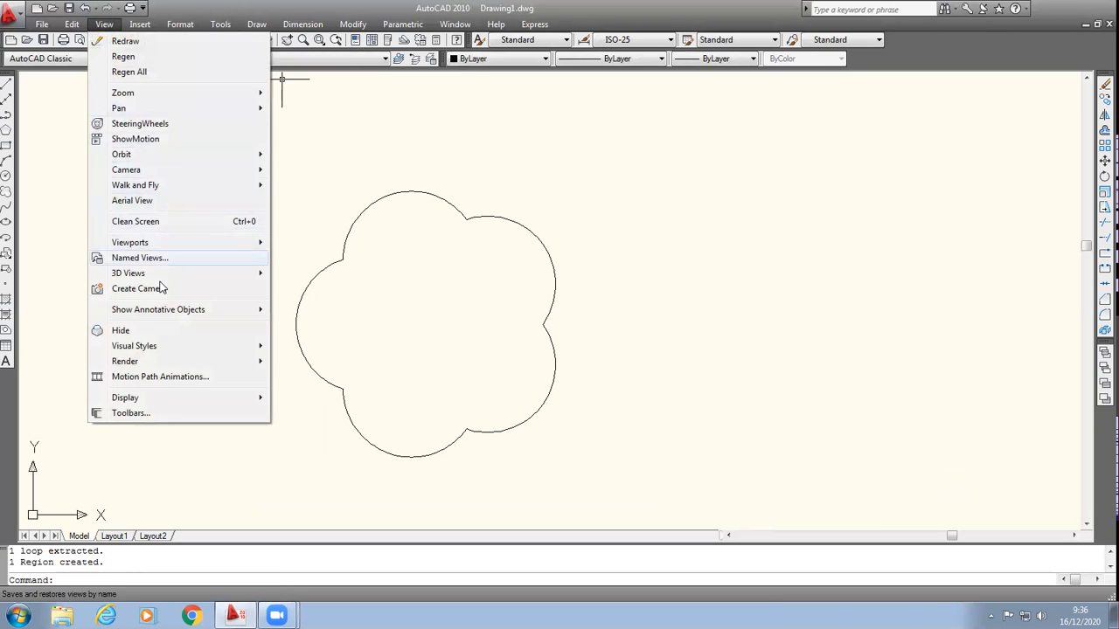
{"action": "mouse_move", "coordinate": [192, 277]}
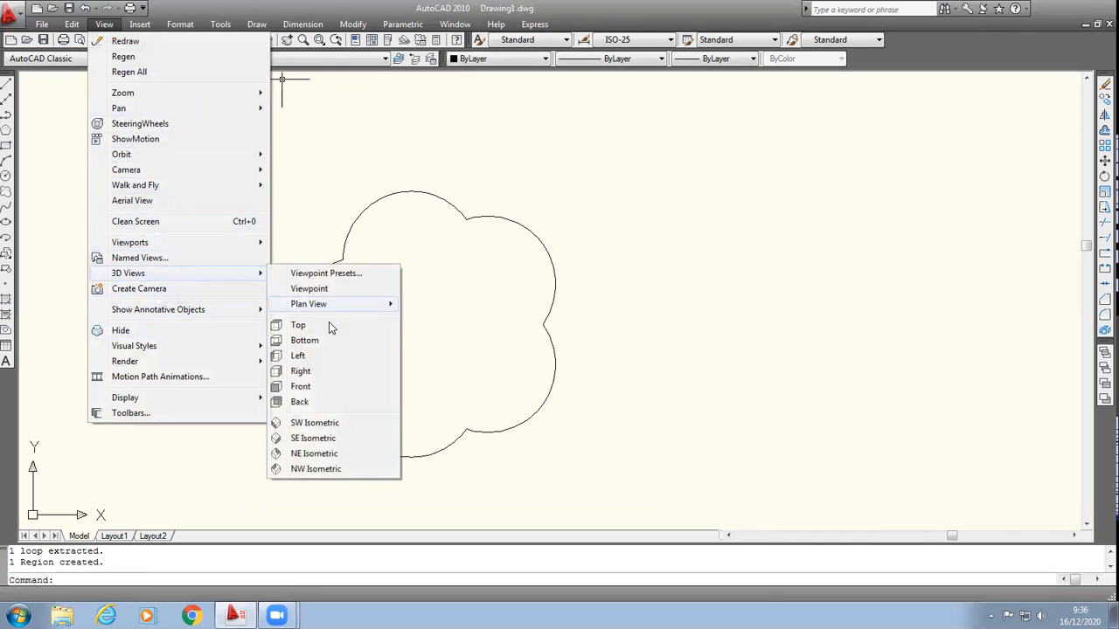
{"action": "left_click", "coordinate": [313, 438]}
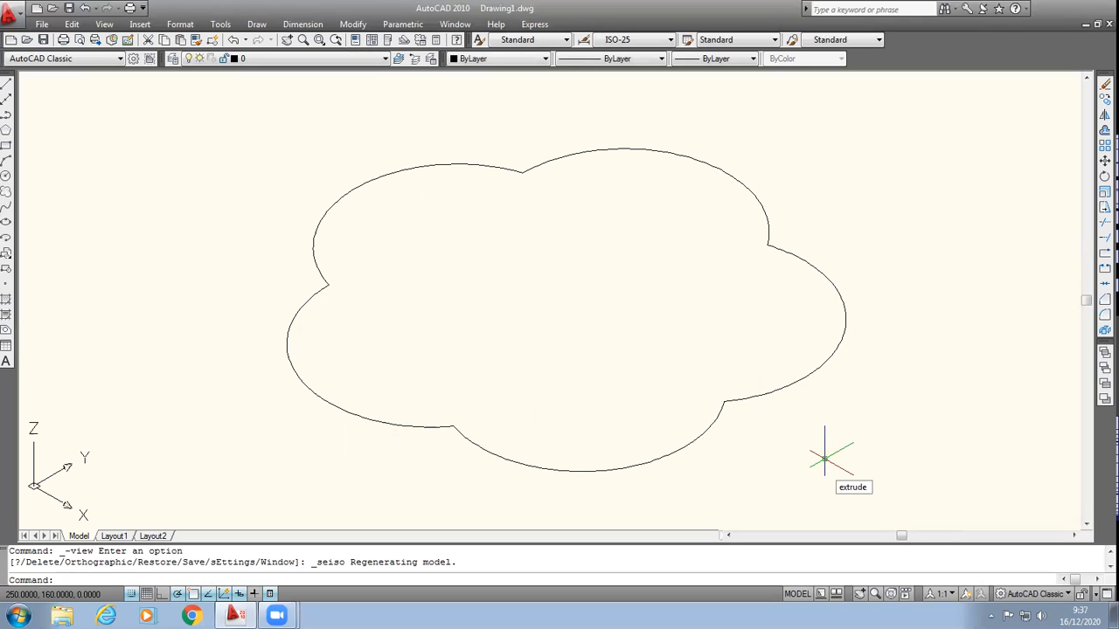
Step: Extrude the five-petal region upward by about 45 units into a solid
{"action": "key", "text": "Return"}
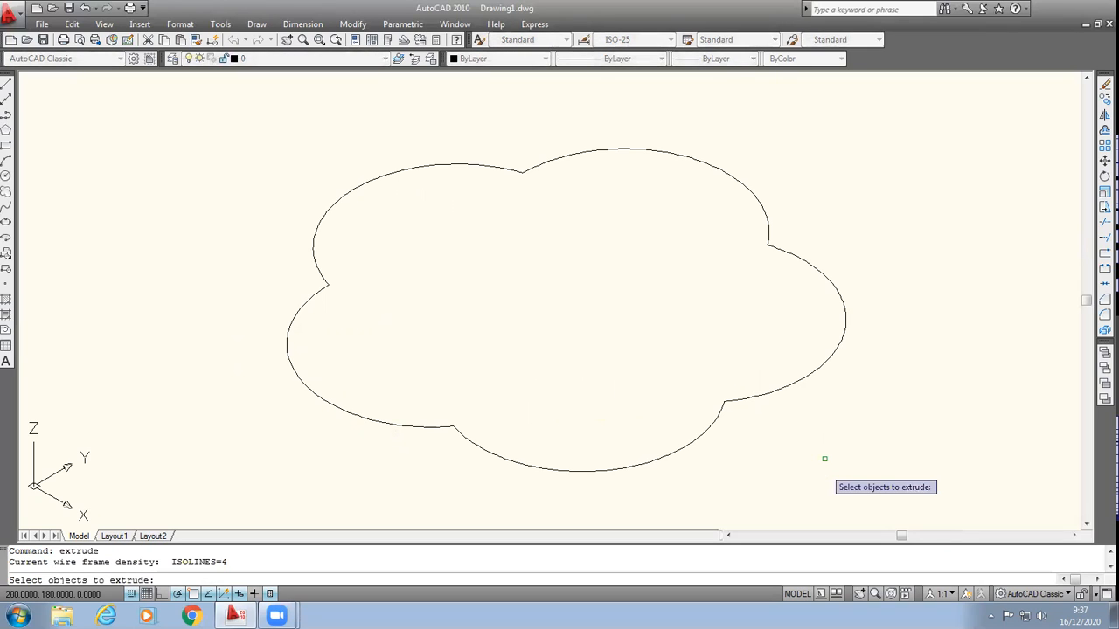
{"action": "left_click", "coordinate": [759, 401]}
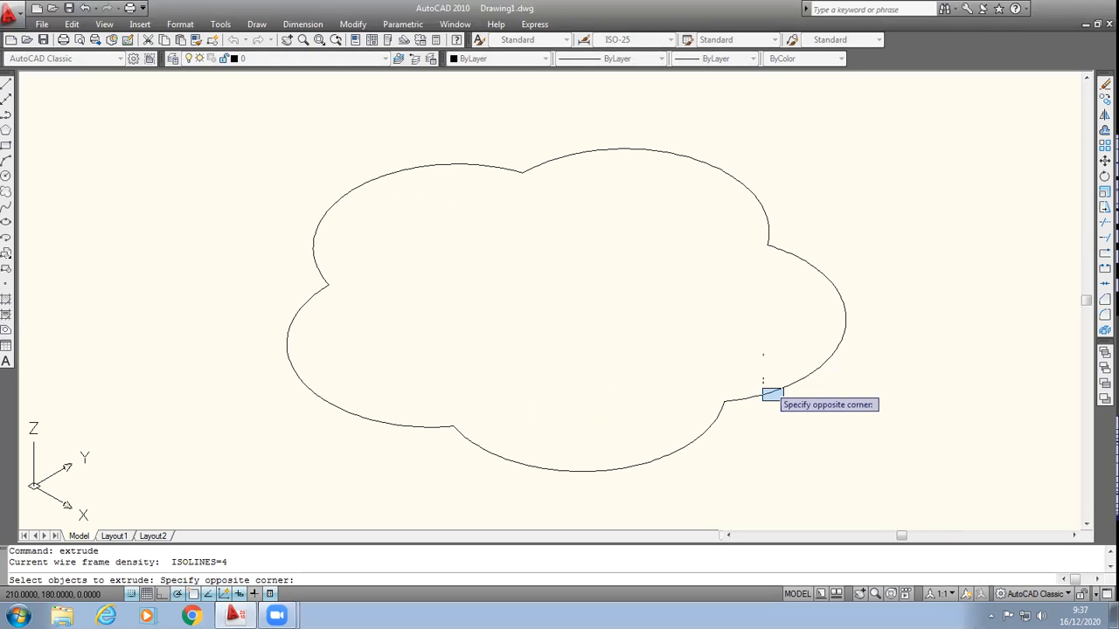
{"action": "left_click", "coordinate": [764, 400]}
{"action": "left_click", "coordinate": [252, 94]}
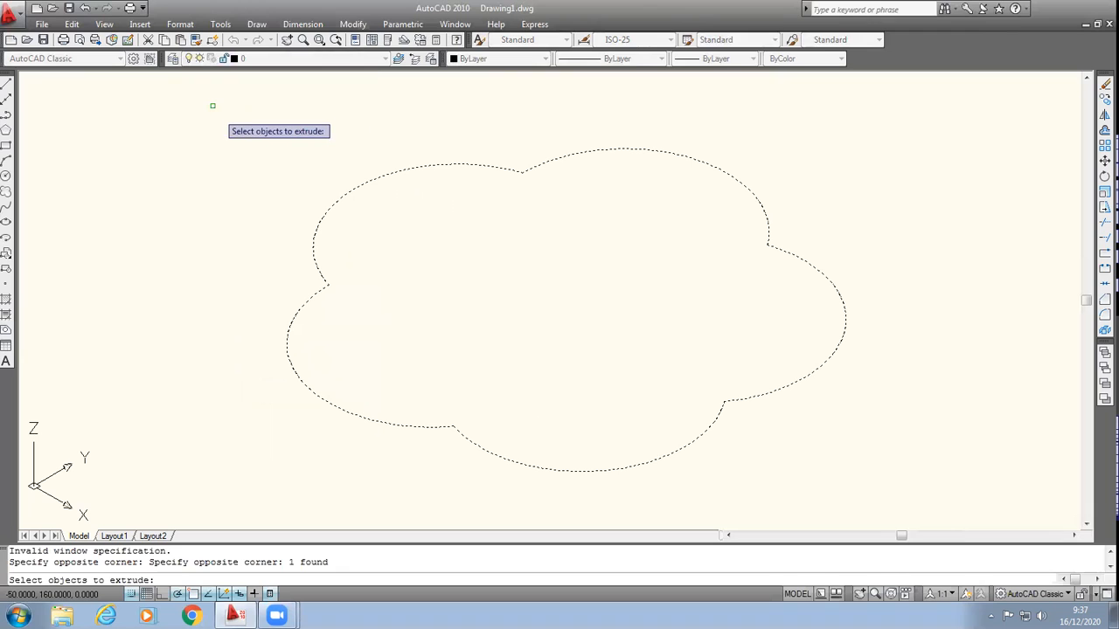
{"action": "key", "text": "Return"}
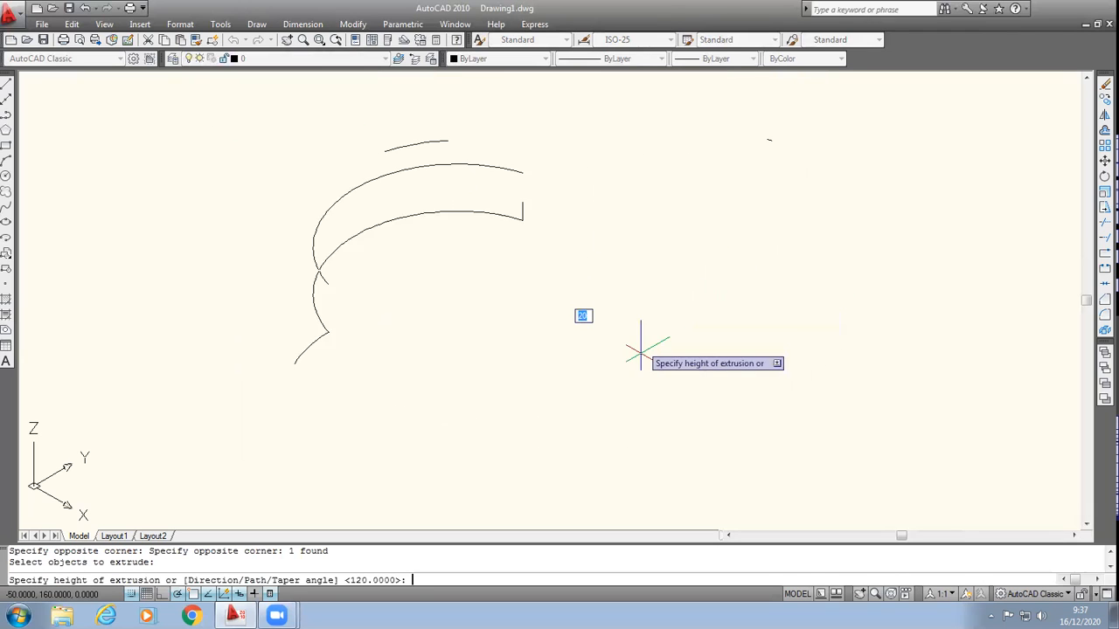
{"action": "left_click", "coordinate": [620, 200]}
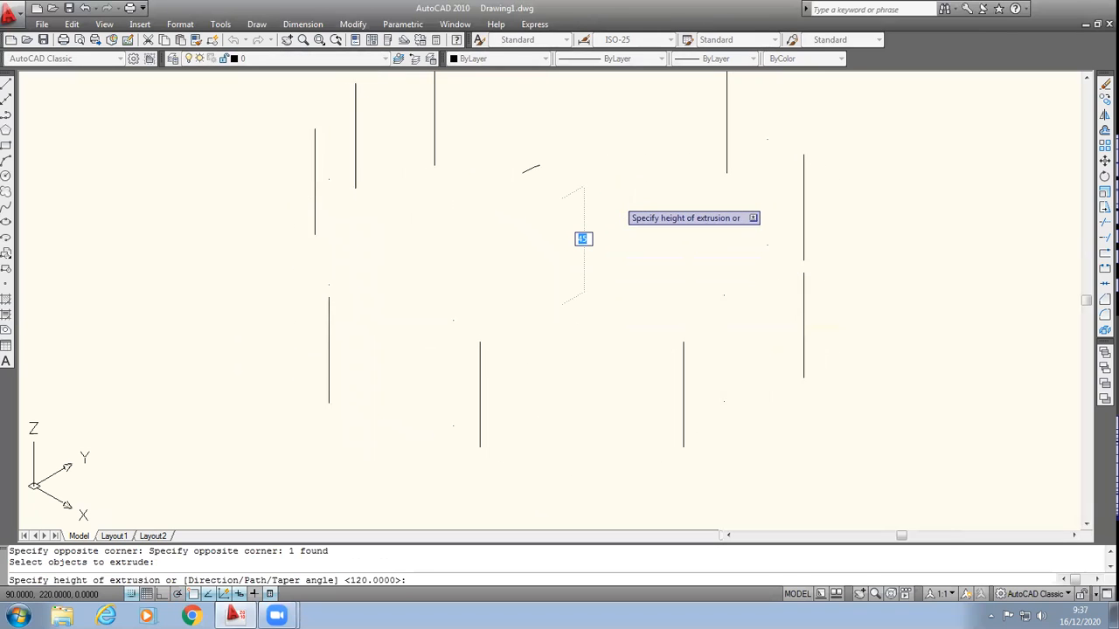
{"action": "scroll", "coordinate": [963, 181], "scroll_direction": "down", "scroll_amount": 3}
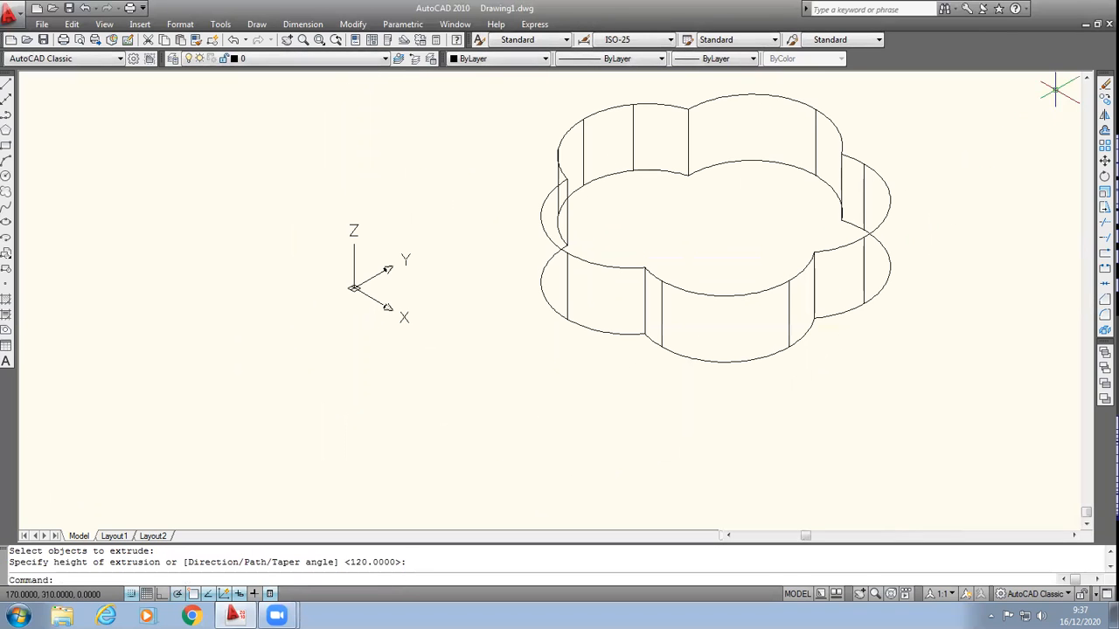
{"action": "left_click", "coordinate": [1087, 78]}
{"action": "left_click_drag", "start_coordinate": [1087, 79], "coordinate": [1086, 79]}
{"action": "left_click_drag", "start_coordinate": [1074, 535], "coordinate": [1075, 536]}
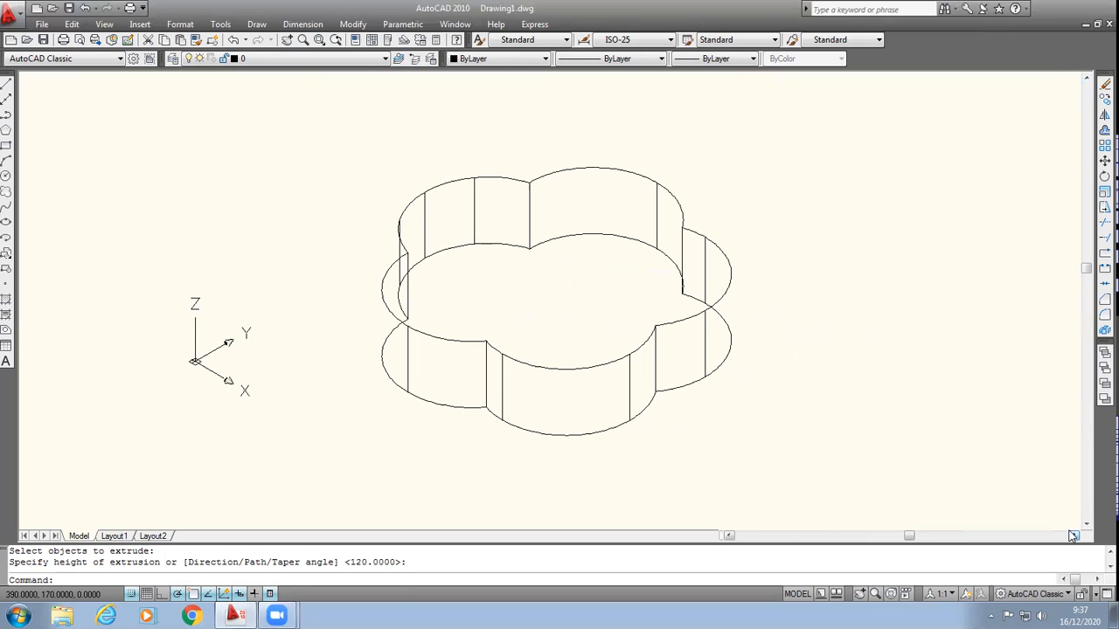
{"action": "scroll", "coordinate": [862, 387], "scroll_direction": "up", "scroll_amount": 2}
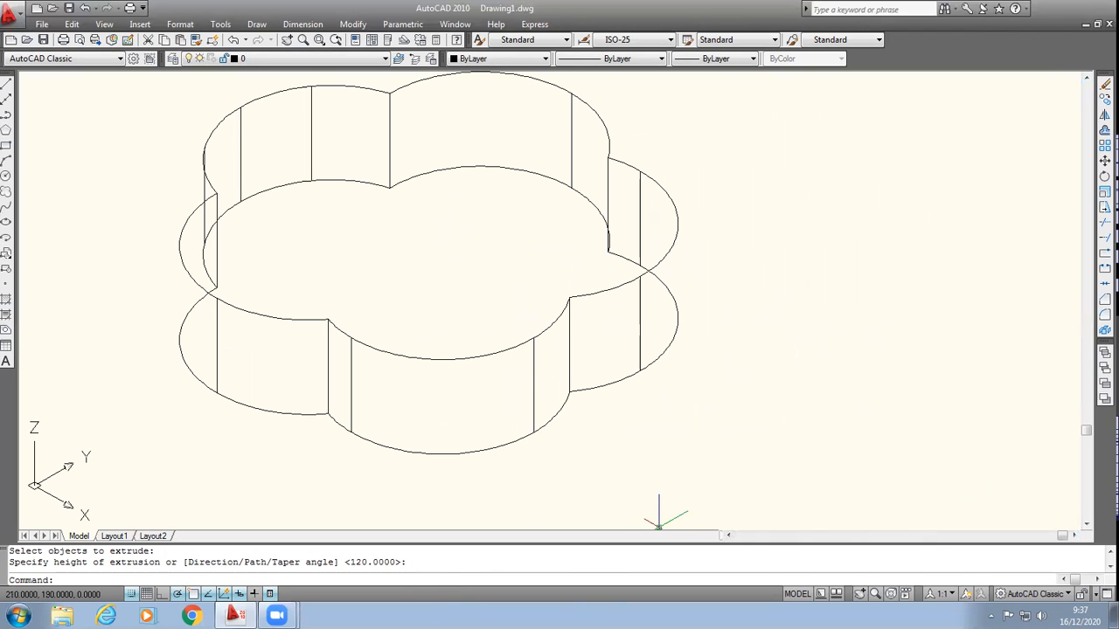
{"action": "left_click", "coordinate": [362, 24]}
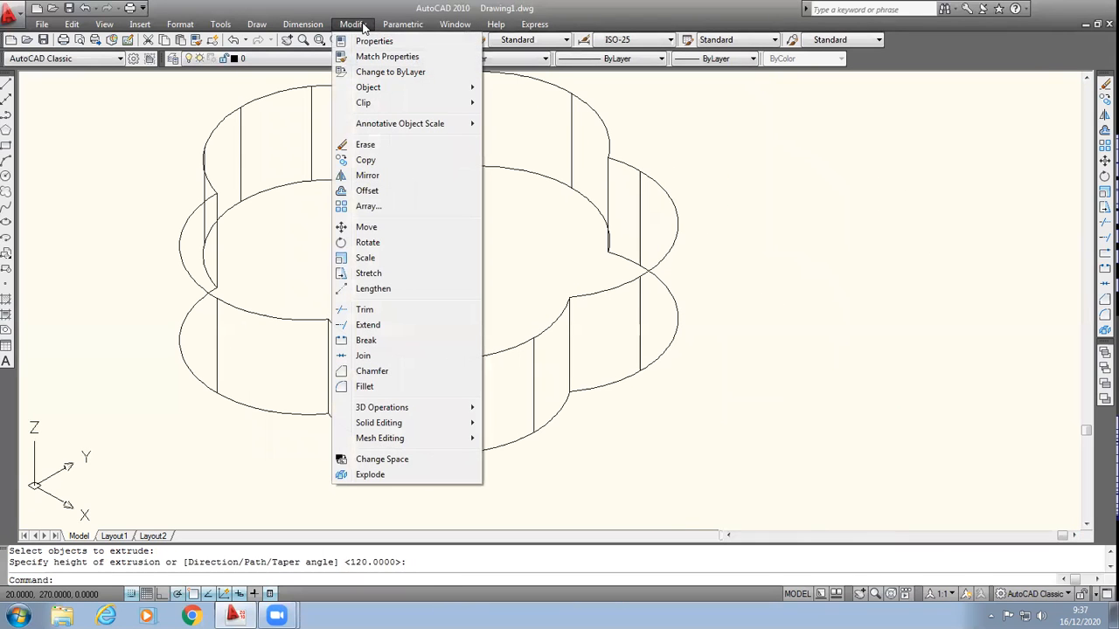
{"action": "left_click", "coordinate": [372, 389]}
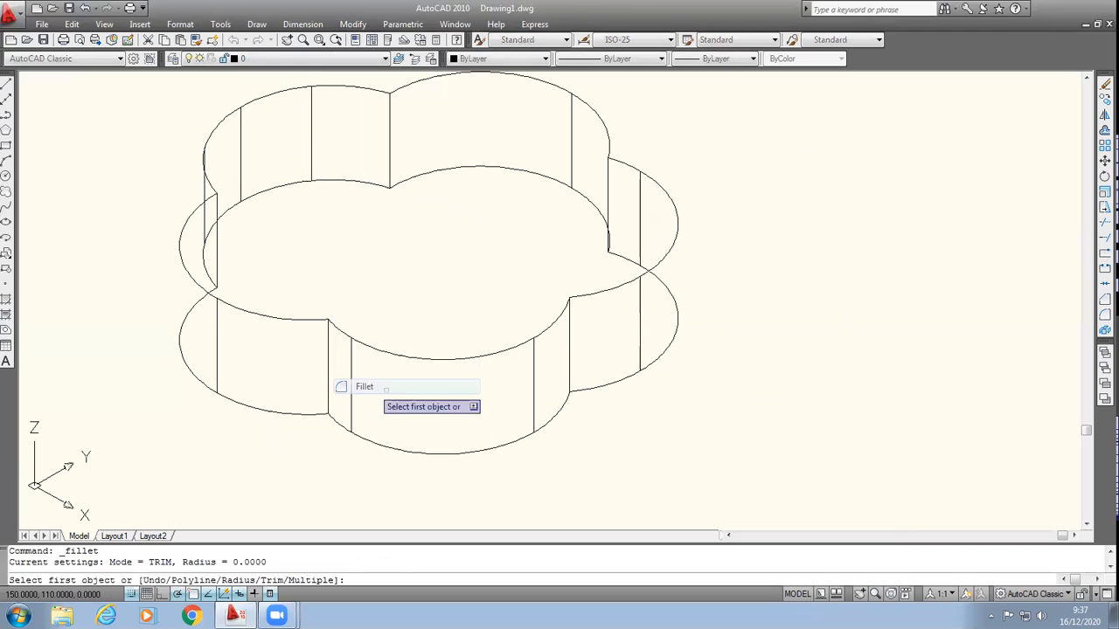
{"action": "scroll", "coordinate": [735, 150], "scroll_direction": "down", "scroll_amount": 2}
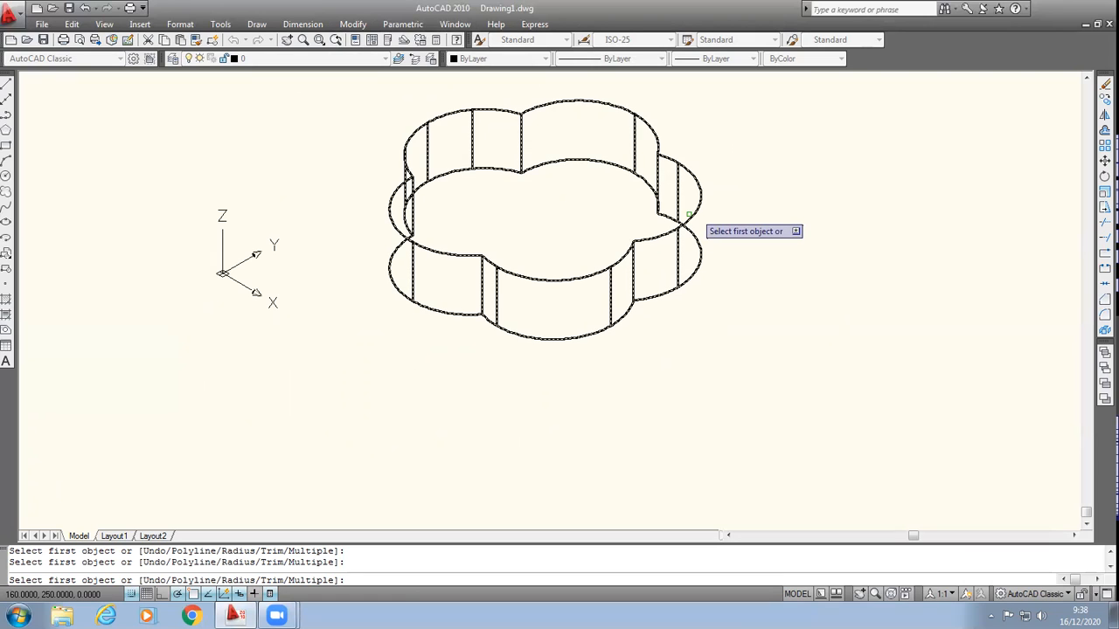
{"action": "key", "text": "Return"}
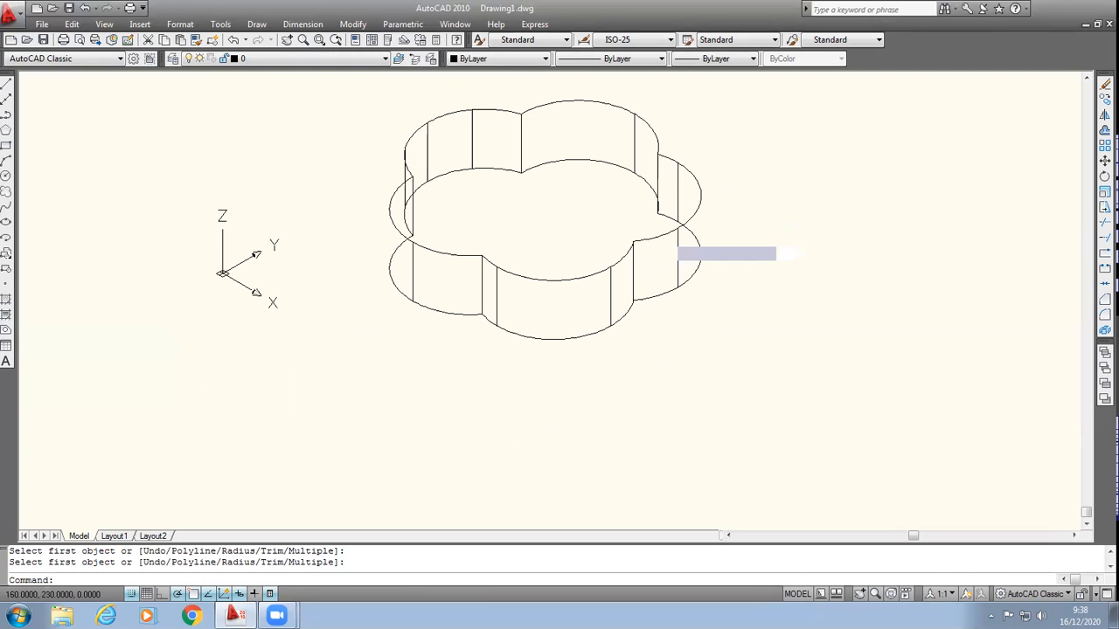
{"action": "left_click", "coordinate": [657, 236]}
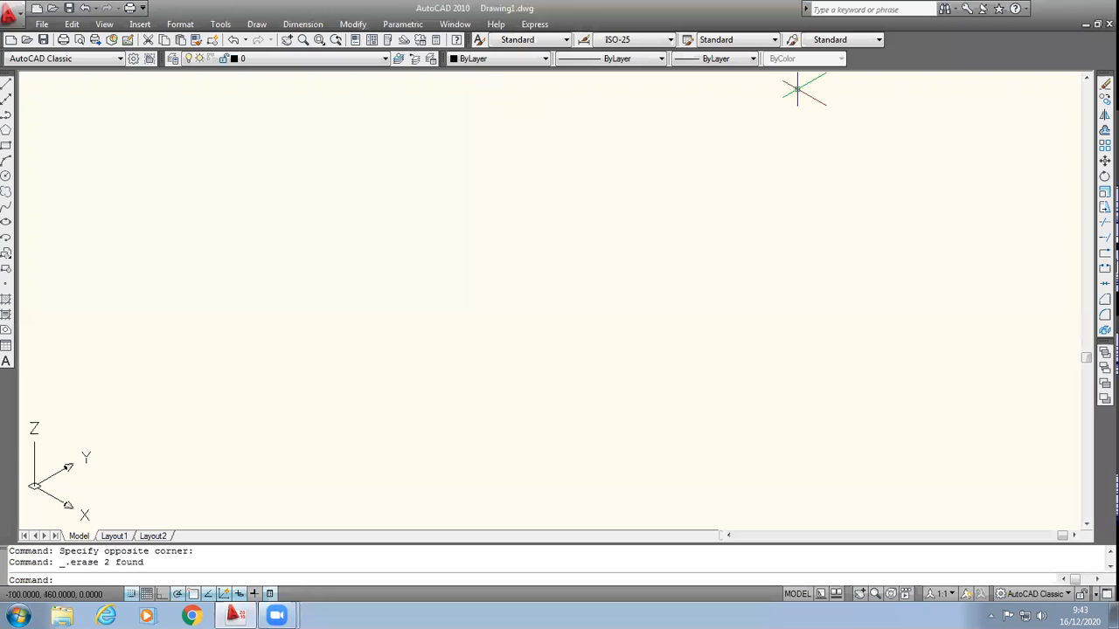
Step: Draw a rectangle about 100 by 60 units in the empty isometric view
{"action": "left_click", "coordinate": [5, 145]}
{"action": "left_click", "coordinate": [378, 366]}
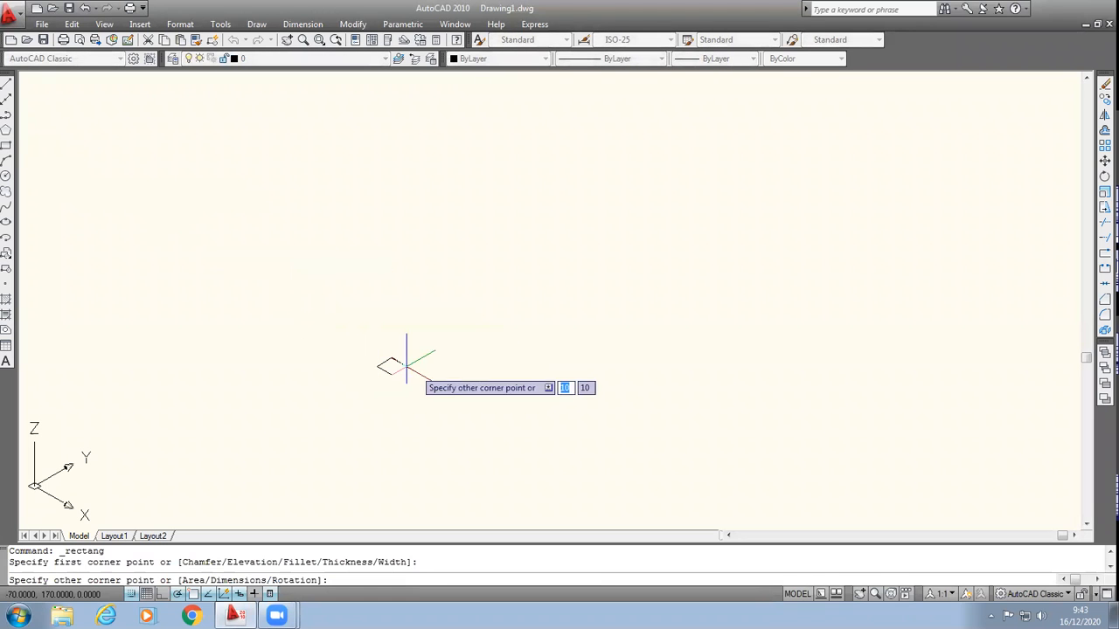
{"action": "left_click", "coordinate": [617, 401]}
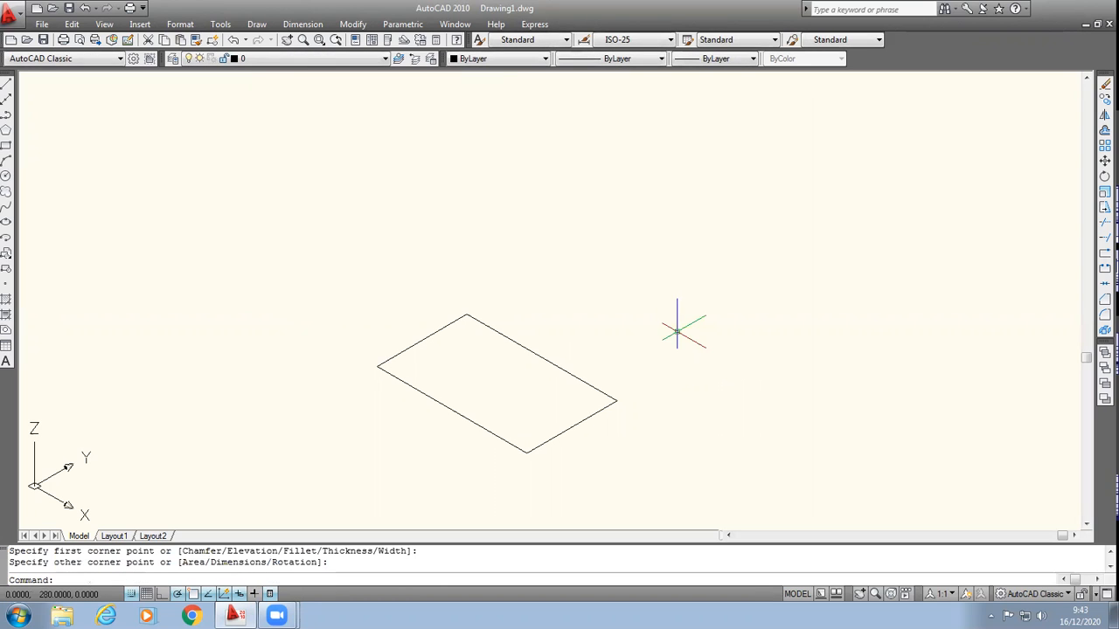
Step: Extrude the rectangle upward by about 130 units into a solid box
{"action": "type", "text": "extrude"}
{"action": "key", "text": "Return"}
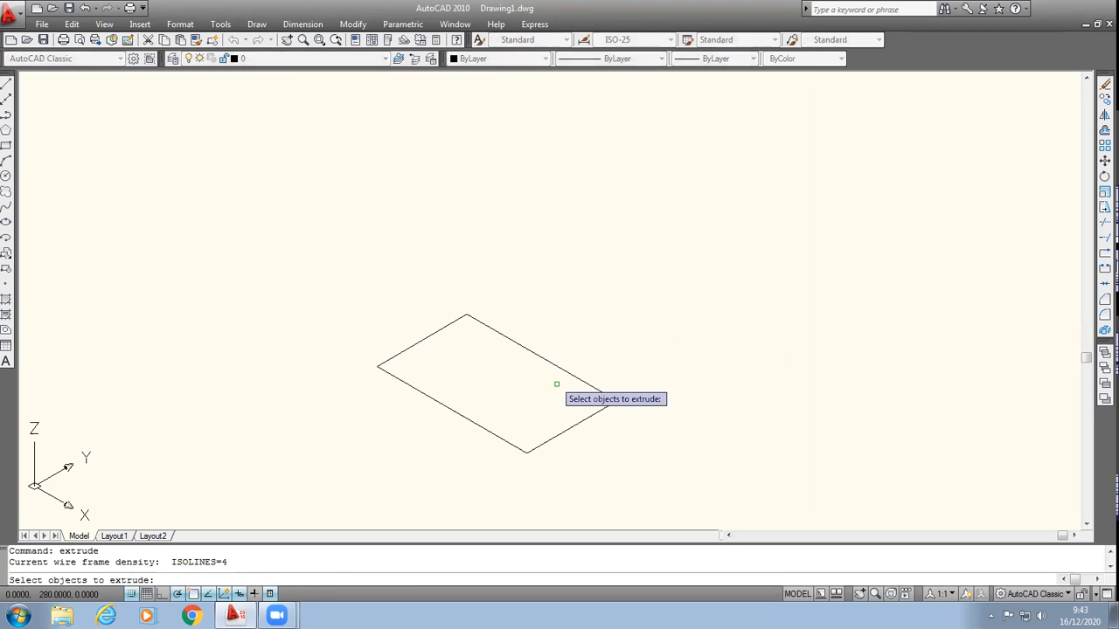
{"action": "left_click", "coordinate": [557, 385]}
{"action": "left_click", "coordinate": [581, 385]}
{"action": "left_click", "coordinate": [581, 385]}
{"action": "left_click", "coordinate": [318, 280]}
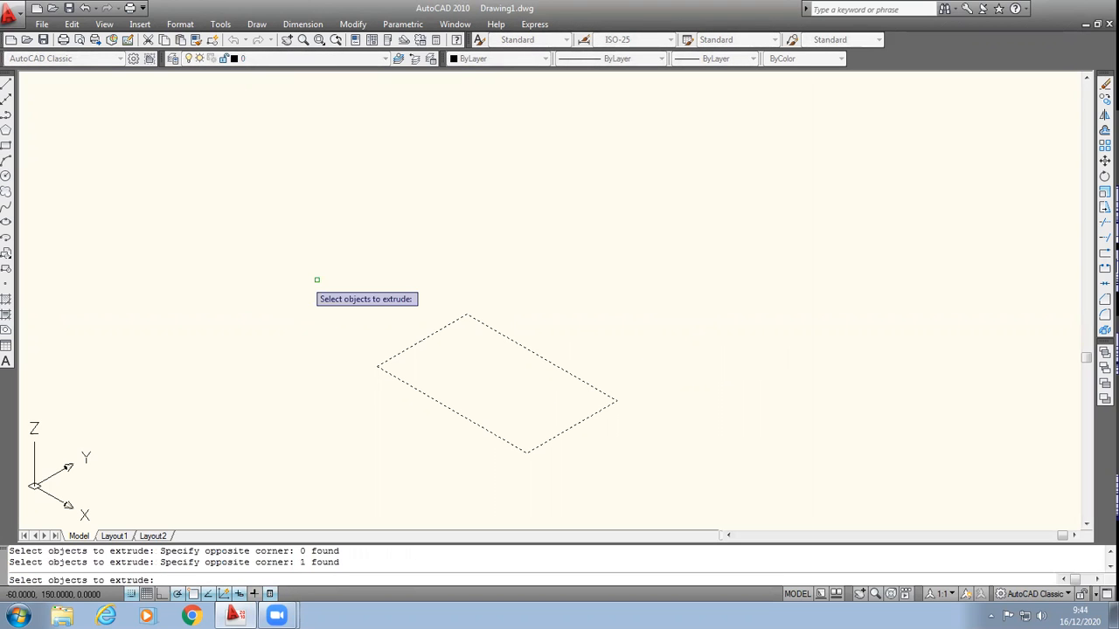
{"action": "left_click", "coordinate": [314, 296]}
{"action": "left_click", "coordinate": [649, 472]}
{"action": "key", "text": "Return"}
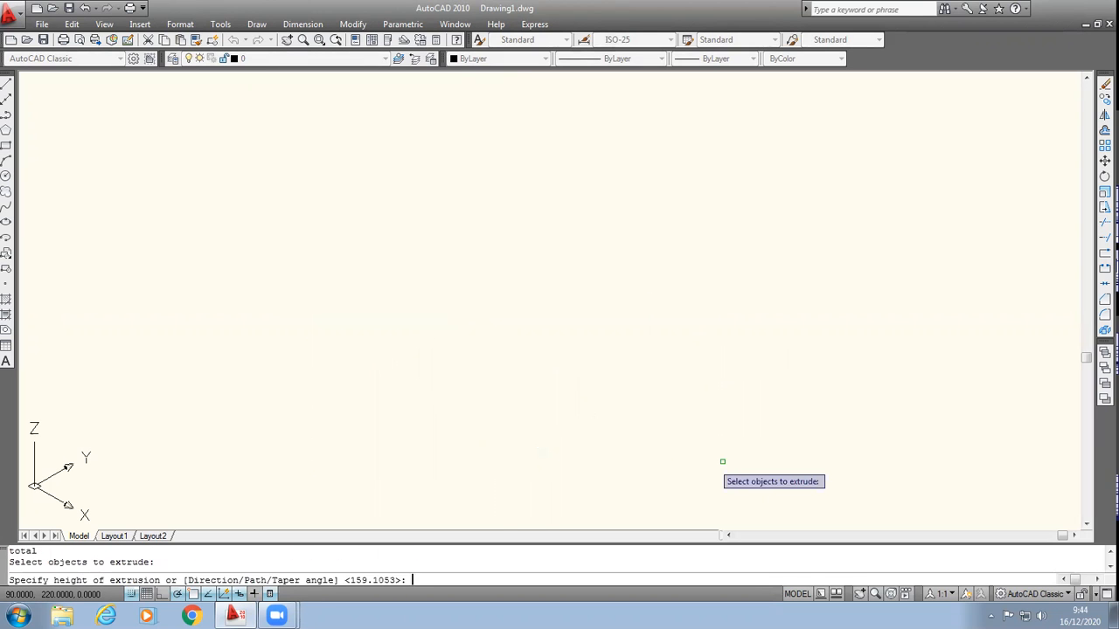
{"action": "left_click", "coordinate": [642, 160]}
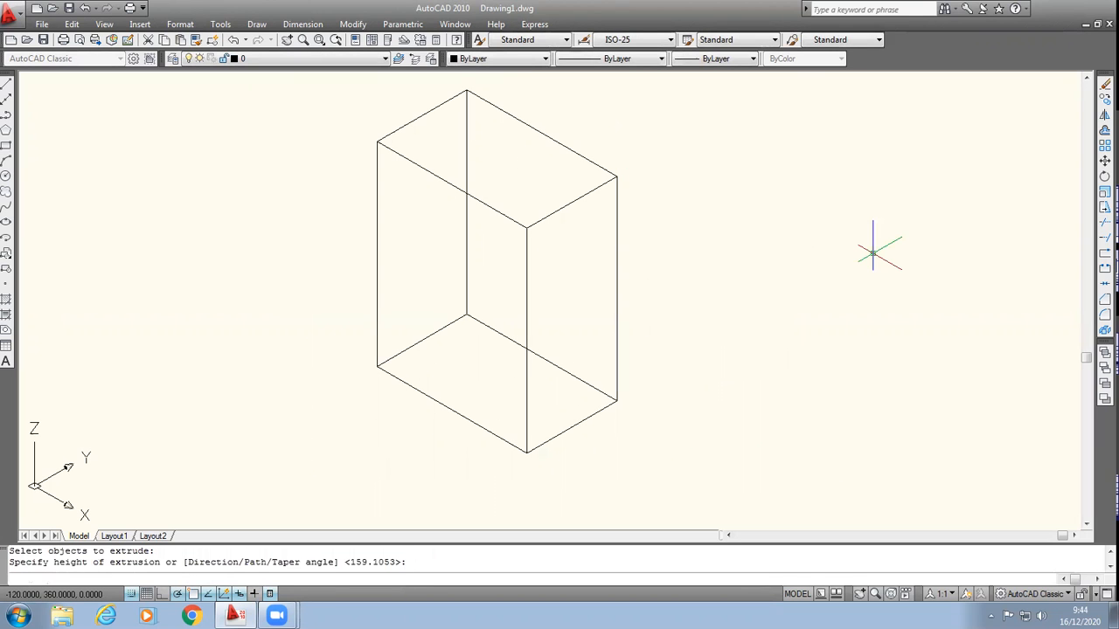
Step: Fillet the front long edge of the box's top face with a radius of 20
{"action": "left_click", "coordinate": [352, 23]}
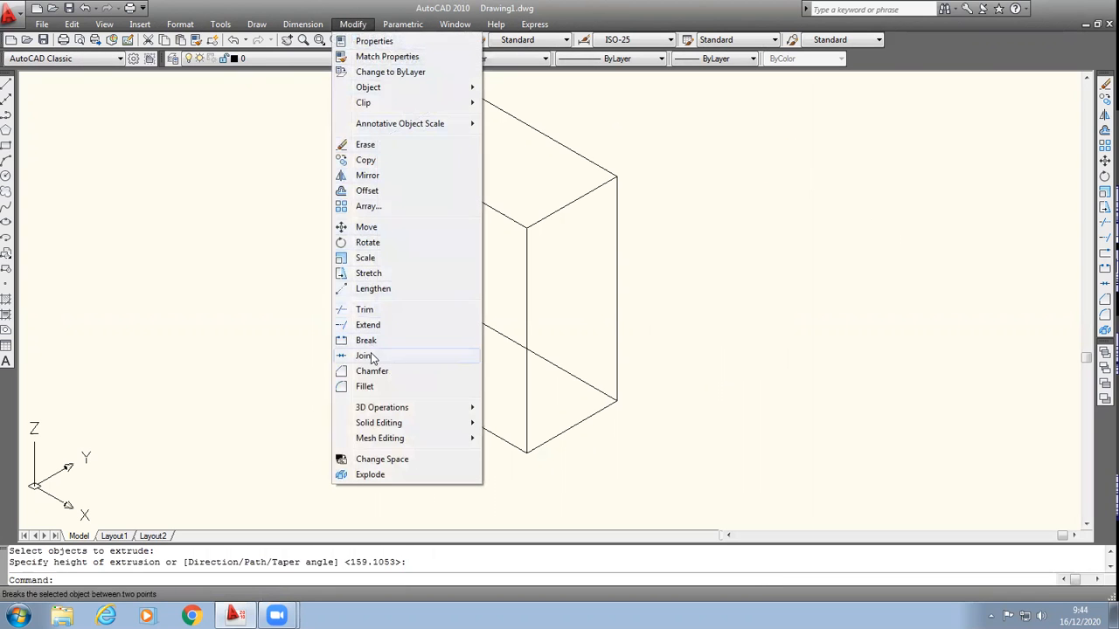
{"action": "left_click", "coordinate": [365, 386]}
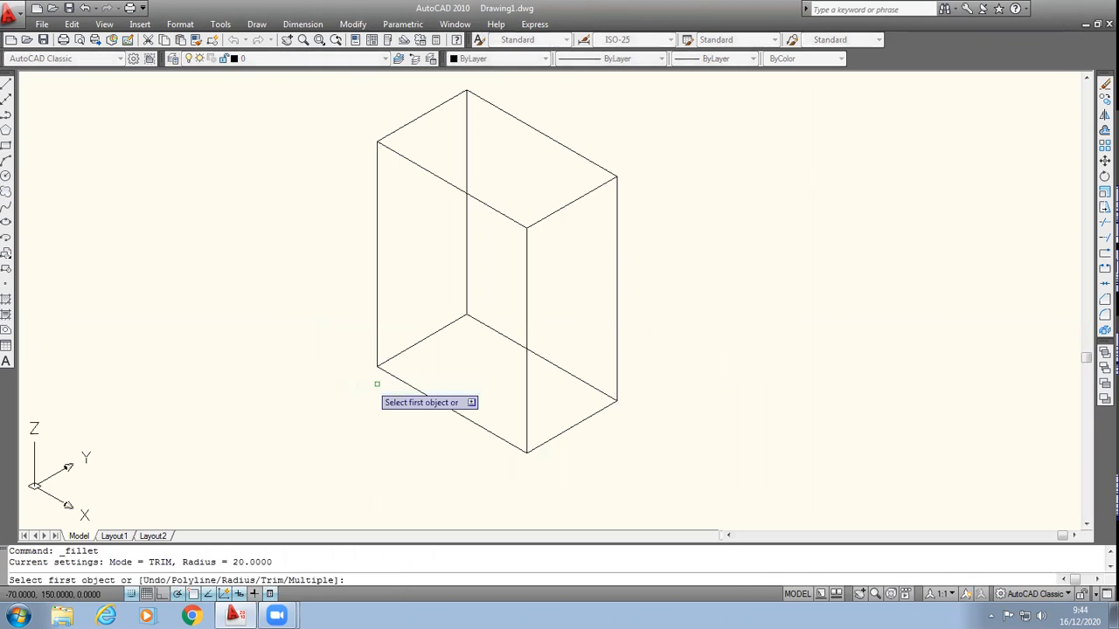
{"action": "left_click", "coordinate": [421, 167]}
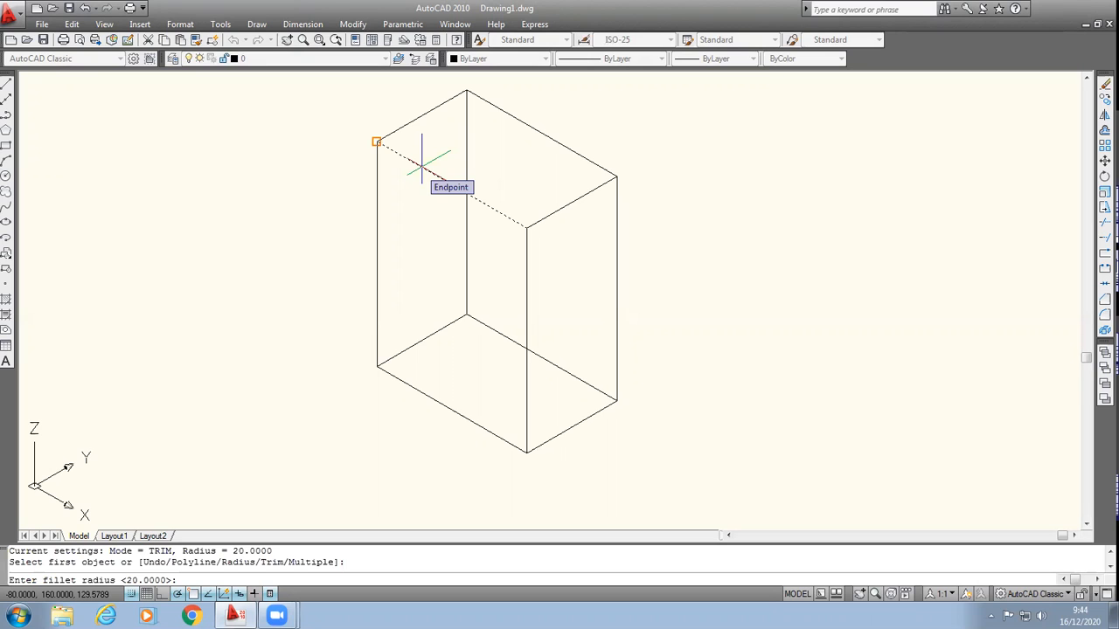
{"action": "type", "text": "20"}
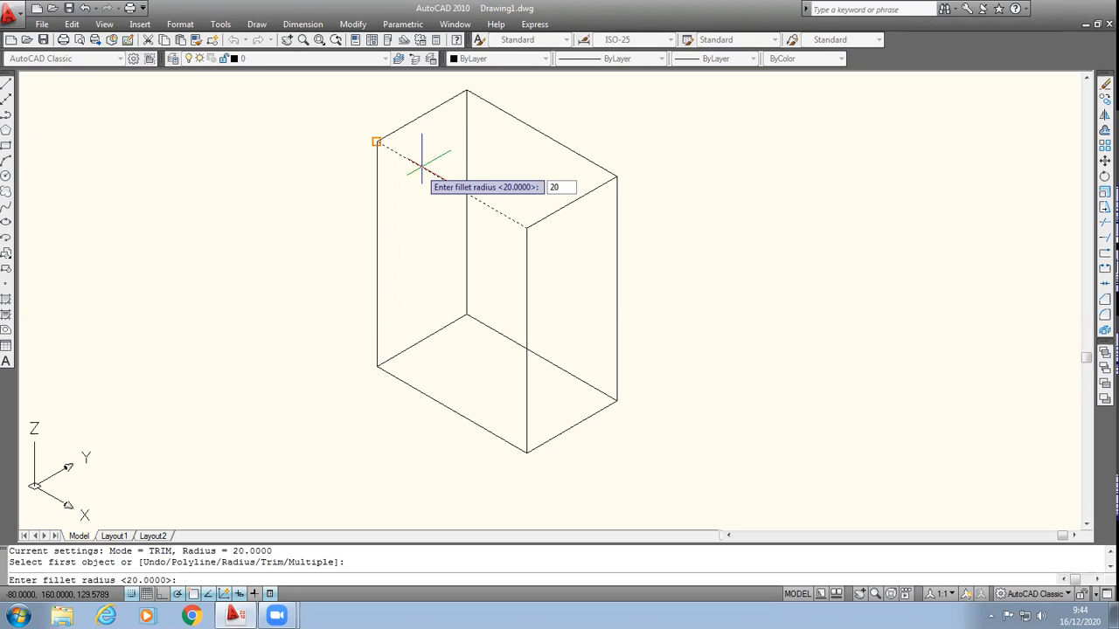
{"action": "key", "text": "Return"}
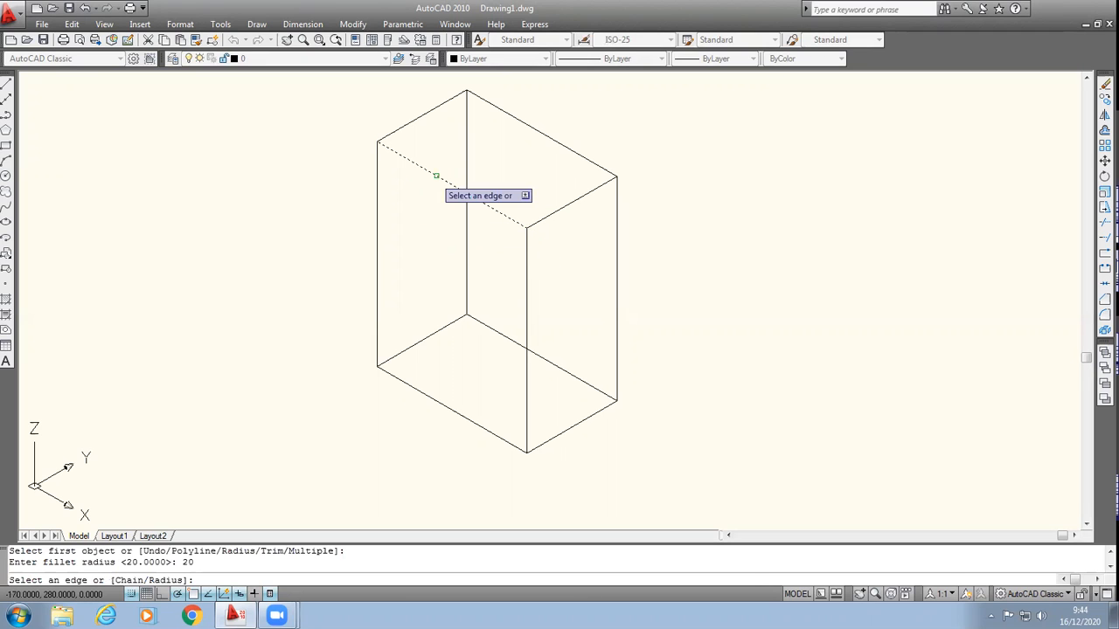
{"action": "left_click", "coordinate": [437, 175]}
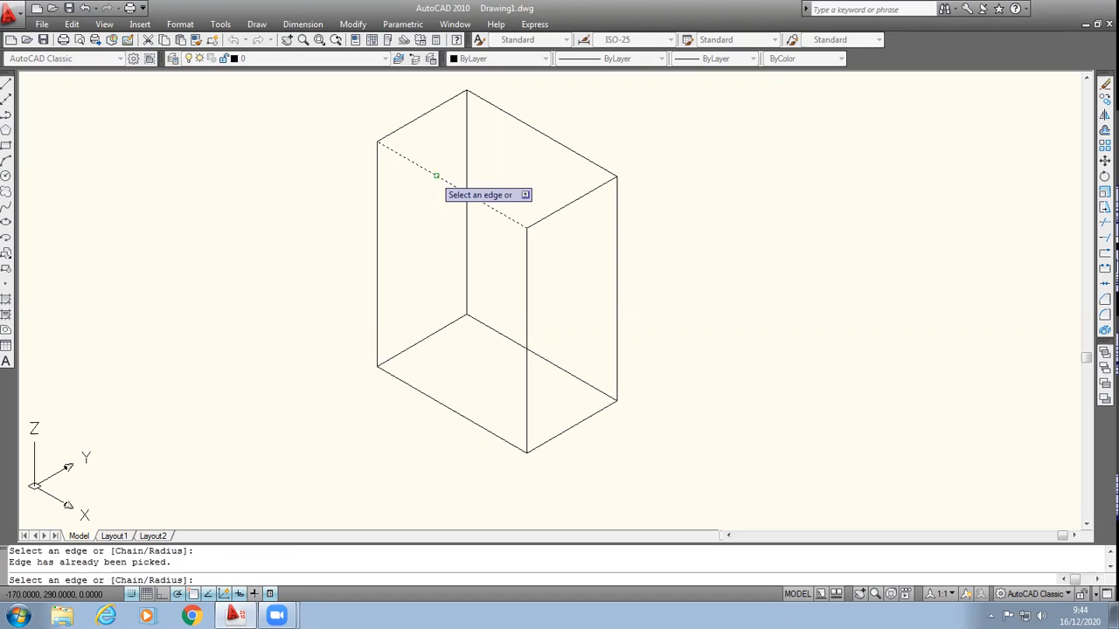
{"action": "key", "text": "Return"}
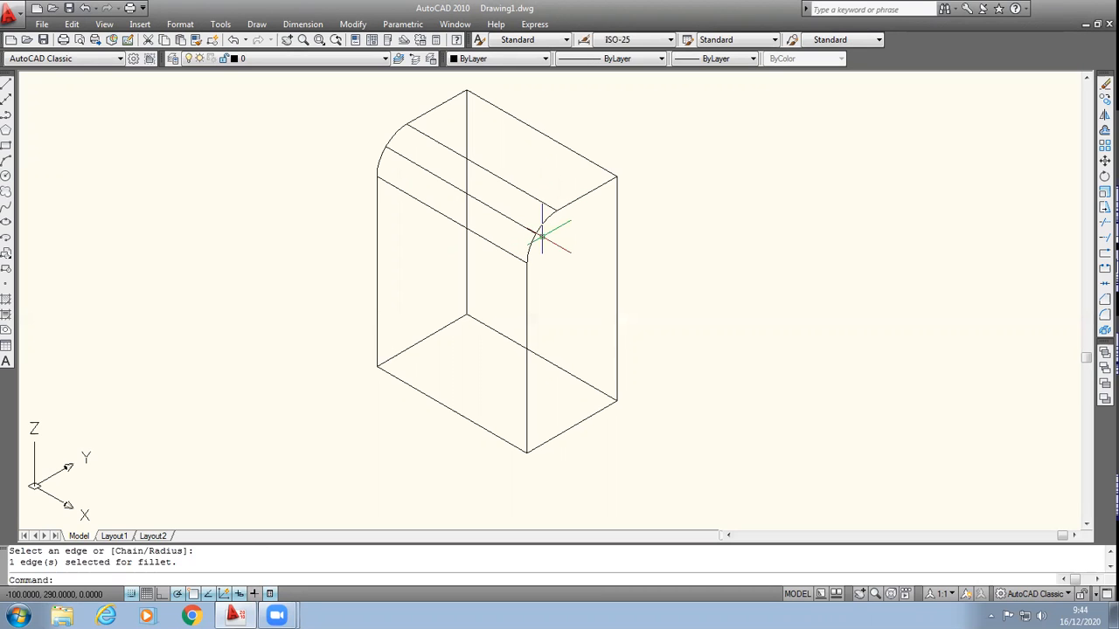
Step: Fillet the rear long edge of the box's top face with a radius of 20
{"action": "left_click", "coordinate": [350, 27]}
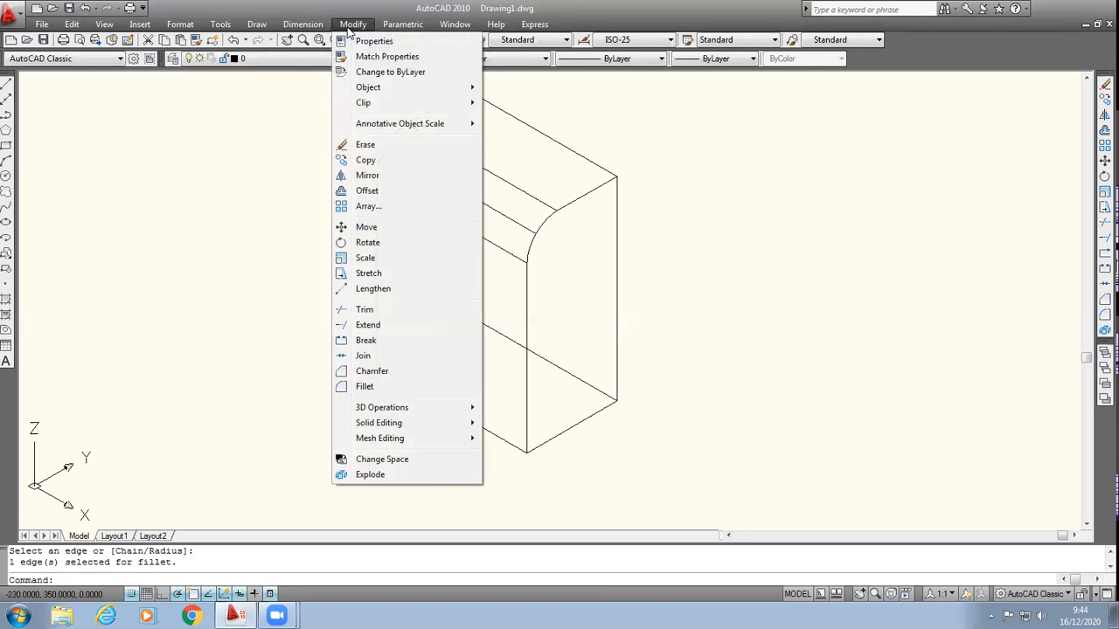
{"action": "left_click", "coordinate": [360, 386]}
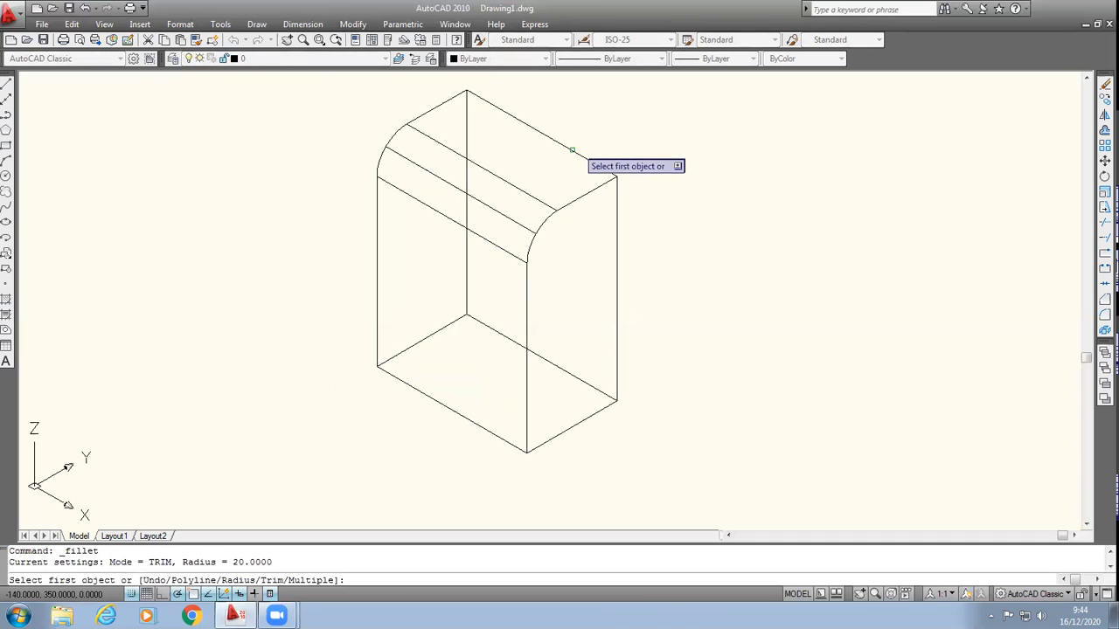
{"action": "left_click", "coordinate": [572, 148]}
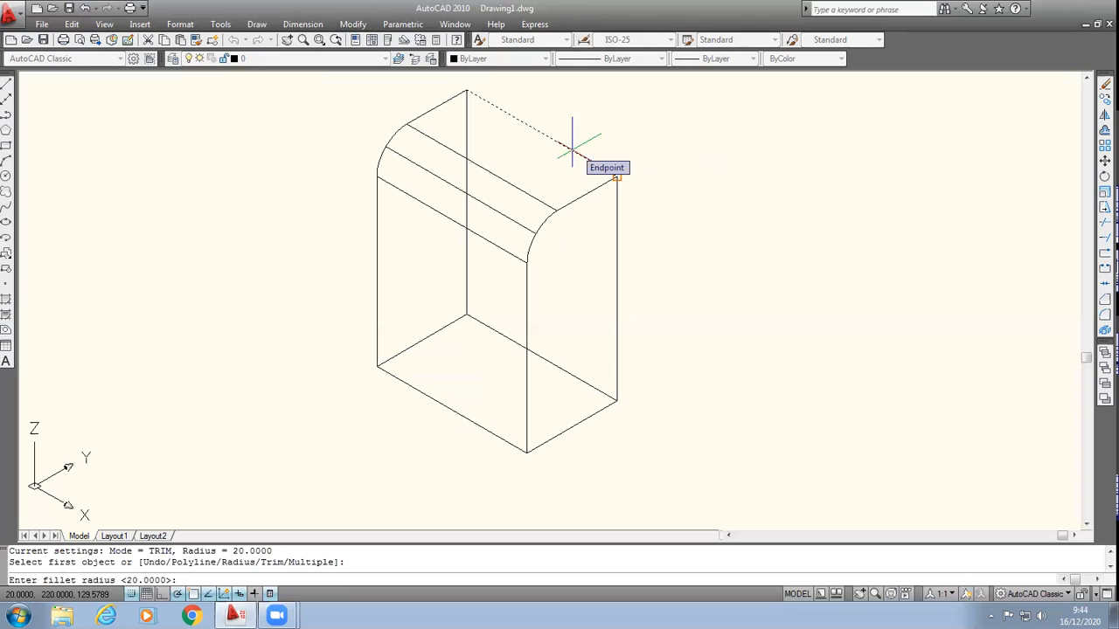
{"action": "type", "text": "20"}
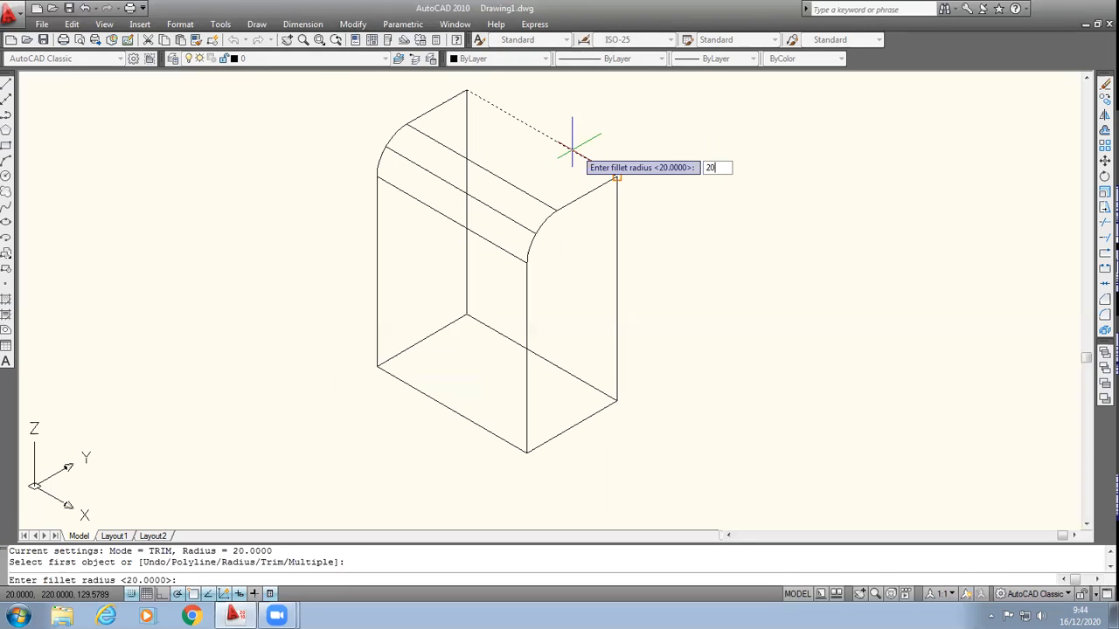
{"action": "key", "text": "Return"}
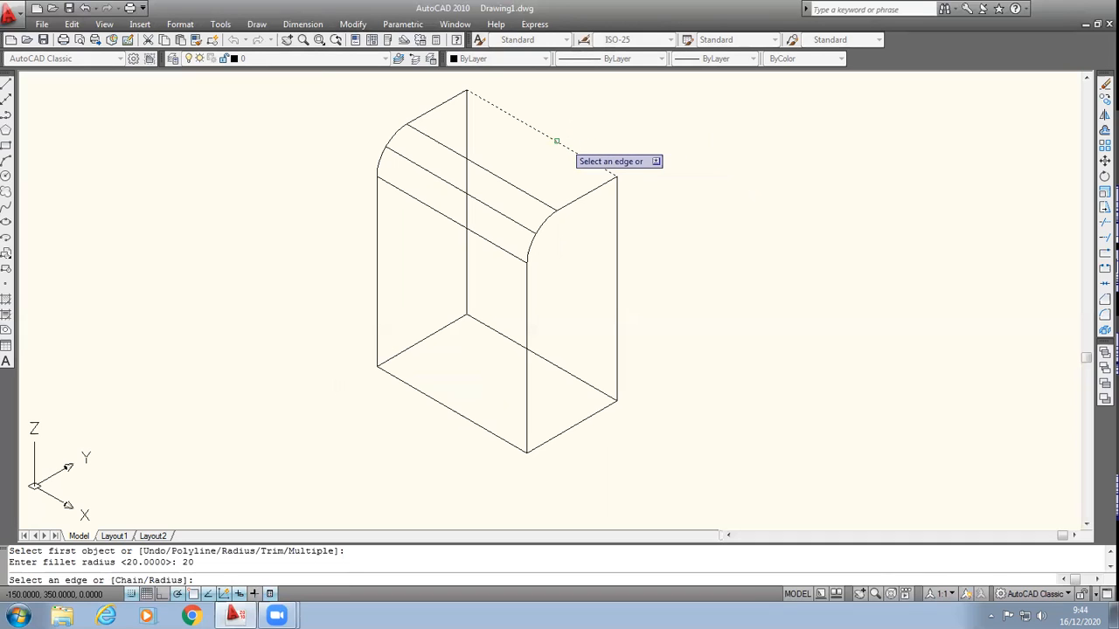
{"action": "left_click", "coordinate": [556, 140]}
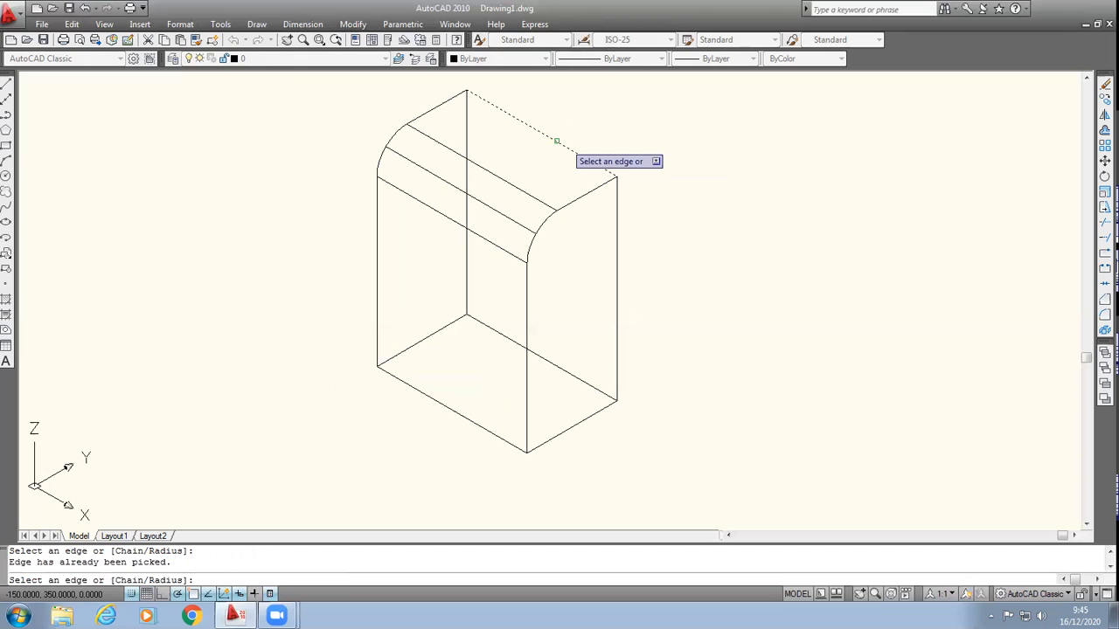
{"action": "key", "text": "Return"}
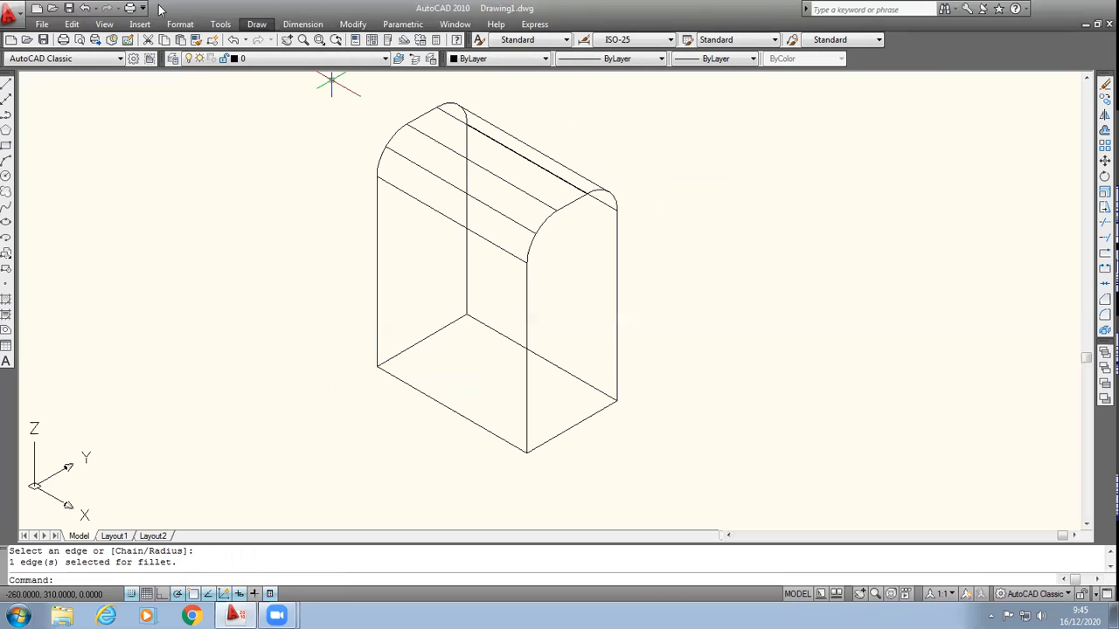
Step: Examine the filleted box from several directions with Free Orbit
{"action": "left_click", "coordinate": [104, 23]}
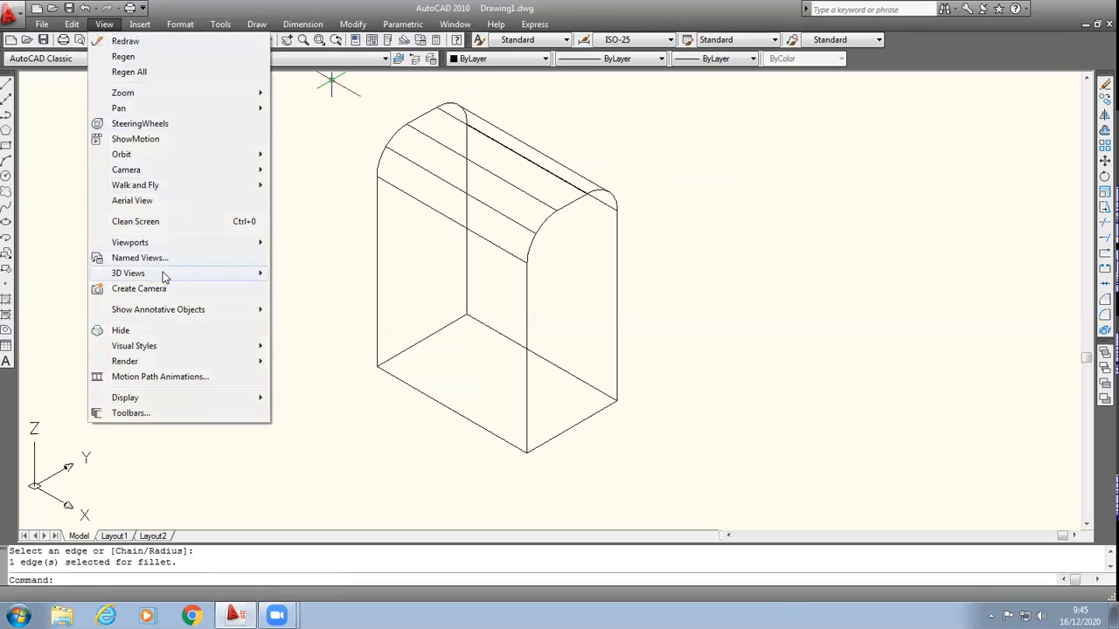
{"action": "mouse_move", "coordinate": [164, 277]}
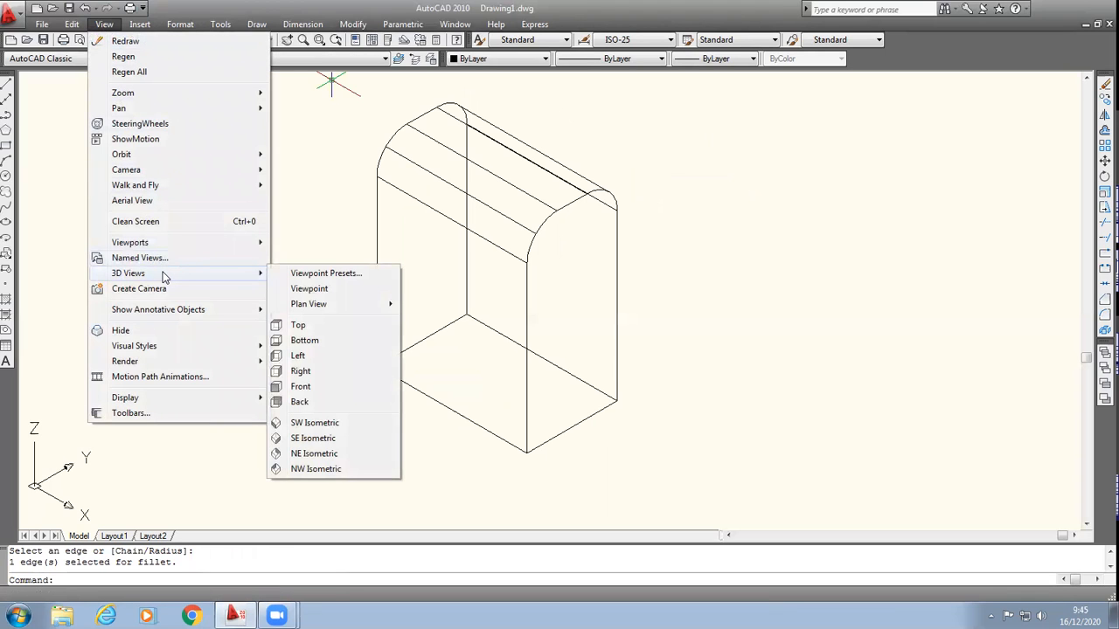
{"action": "mouse_move", "coordinate": [253, 155]}
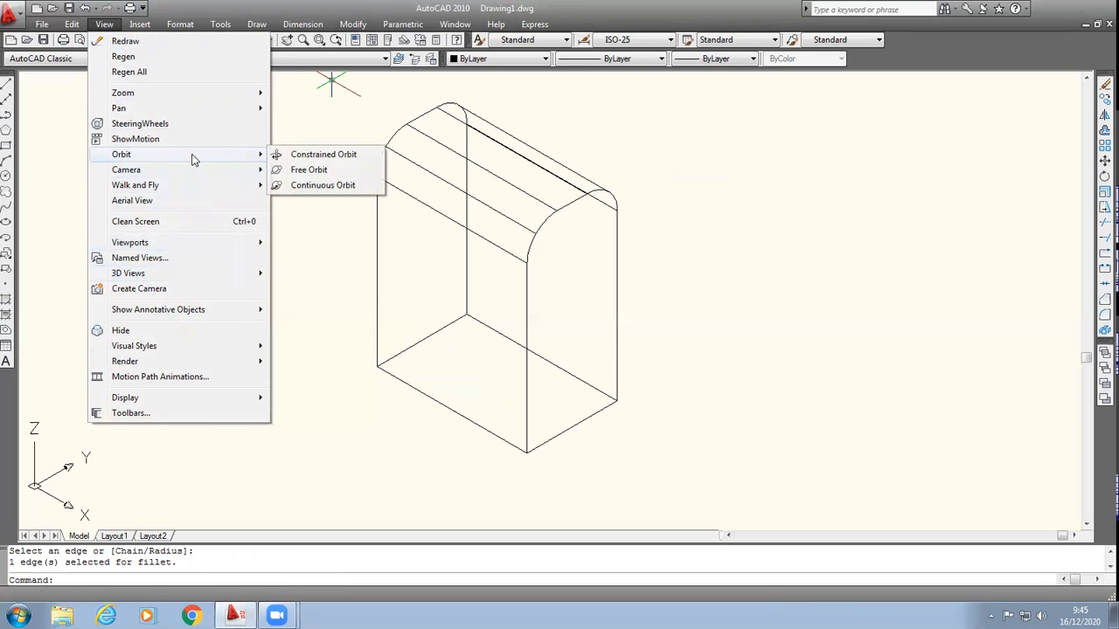
{"action": "left_click", "coordinate": [311, 172]}
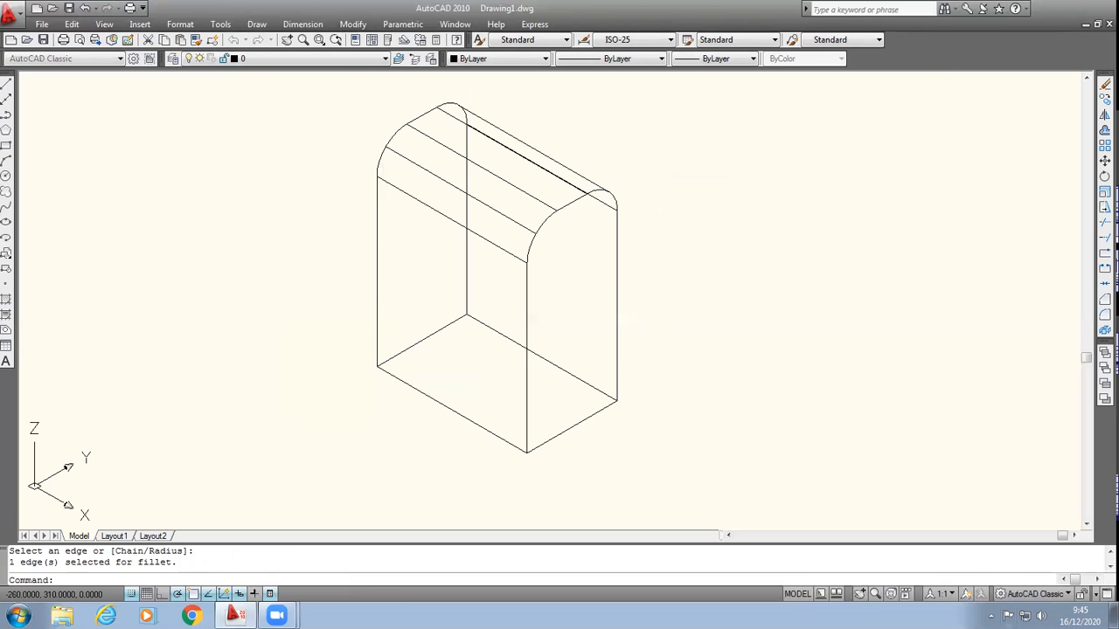
{"action": "left_click_drag", "start_coordinate": [632, 288], "coordinate": [753, 143]}
{"action": "left_click_drag", "start_coordinate": [502, 128], "coordinate": [435, 247]}
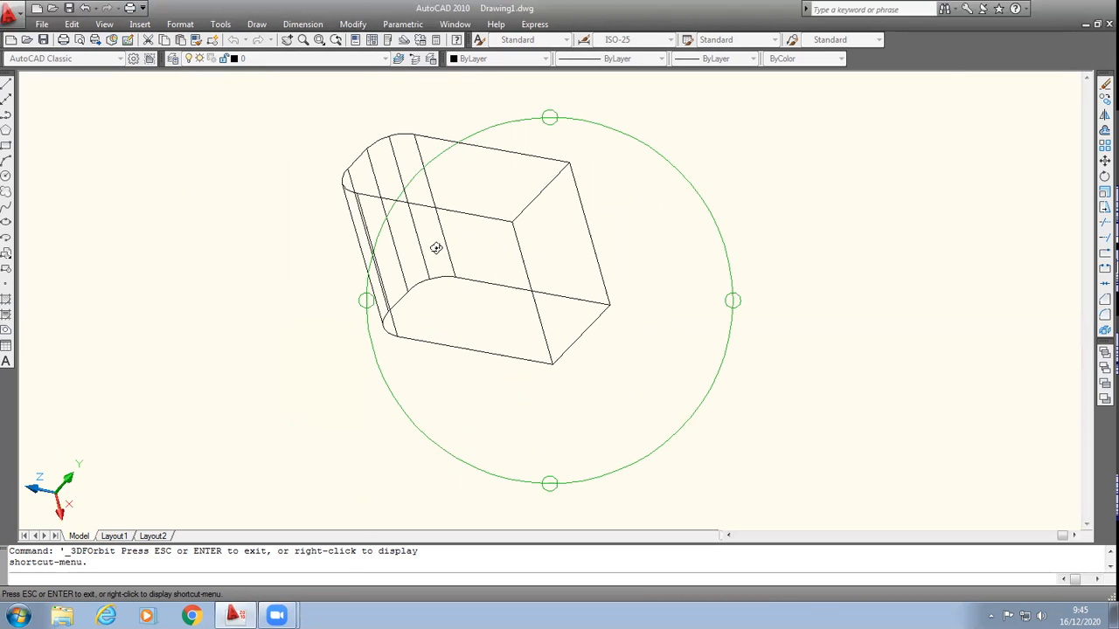
{"action": "left_click_drag", "start_coordinate": [512, 155], "coordinate": [411, 187]}
{"action": "left_click_drag", "start_coordinate": [375, 98], "coordinate": [661, 258]}
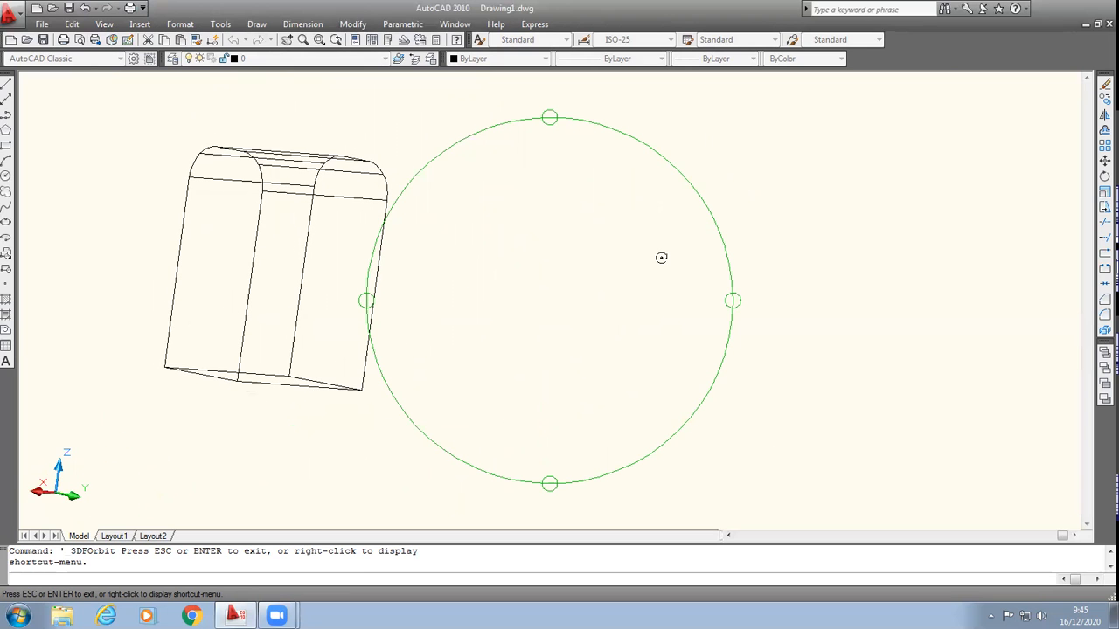
{"action": "left_click_drag", "start_coordinate": [303, 250], "coordinate": [434, 352]}
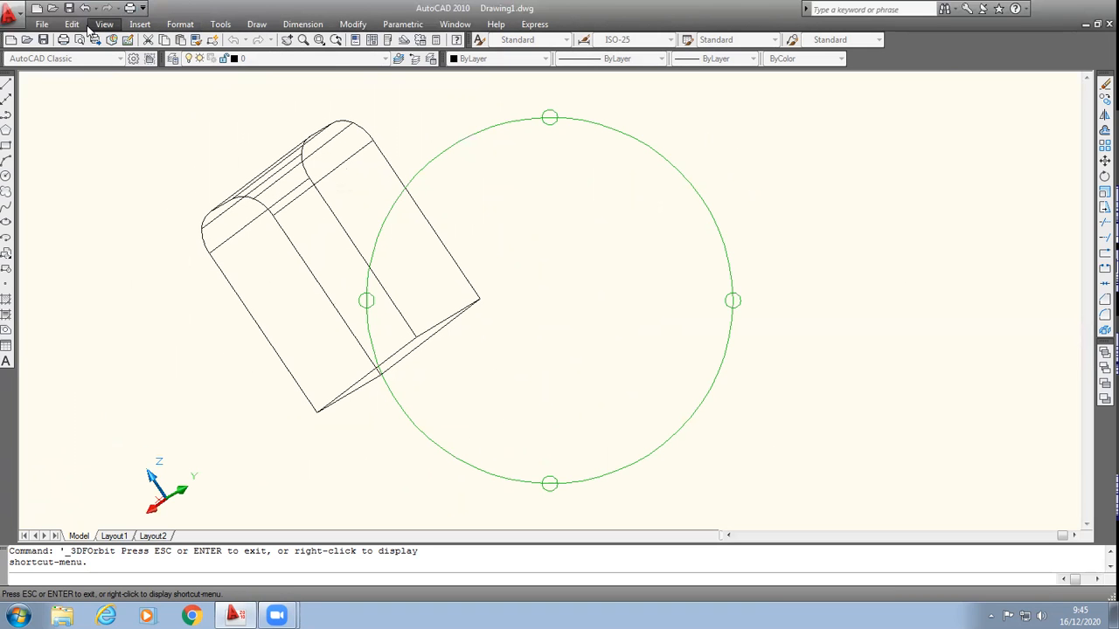
{"action": "key", "text": "Escape"}
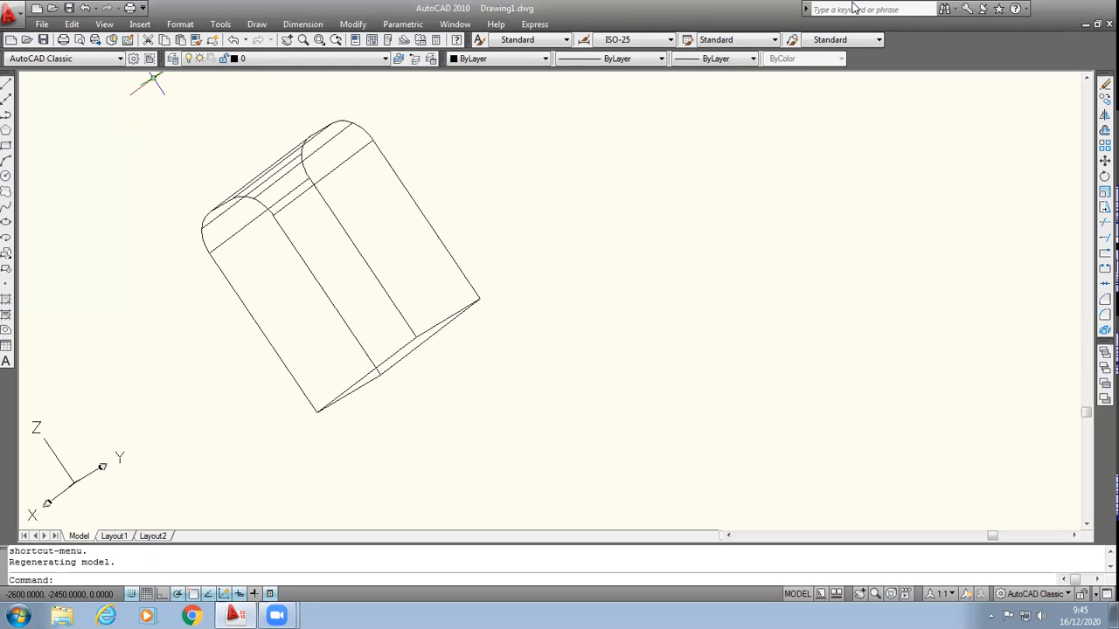
Step: Delete the filleted box from the drawing
{"action": "left_click", "coordinate": [143, 111]}
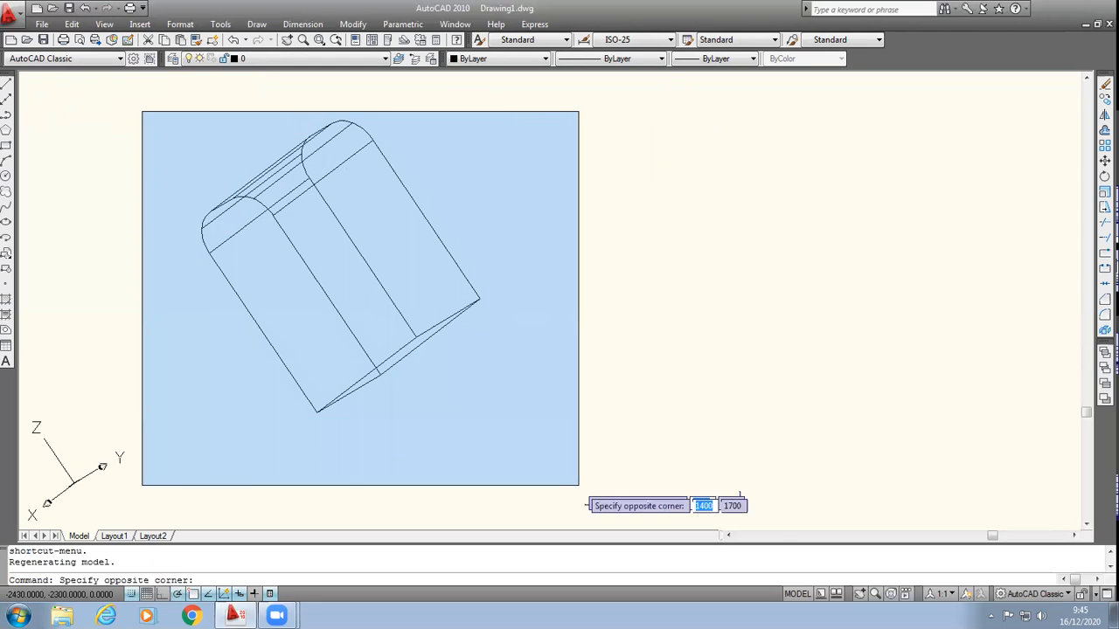
{"action": "left_click", "coordinate": [630, 478]}
{"action": "key", "text": "Delete"}
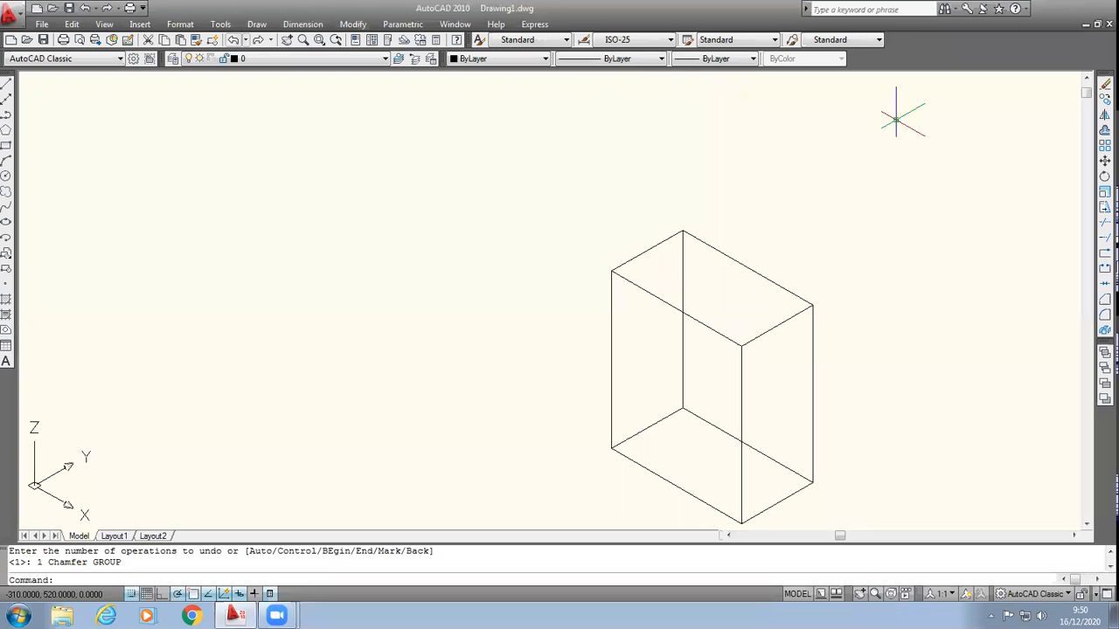
Step: Start a chamfer on the box with its front face as the base surface and a base surface distance of 30
{"action": "scroll", "coordinate": [789, 518], "scroll_direction": "down", "scroll_amount": 2}
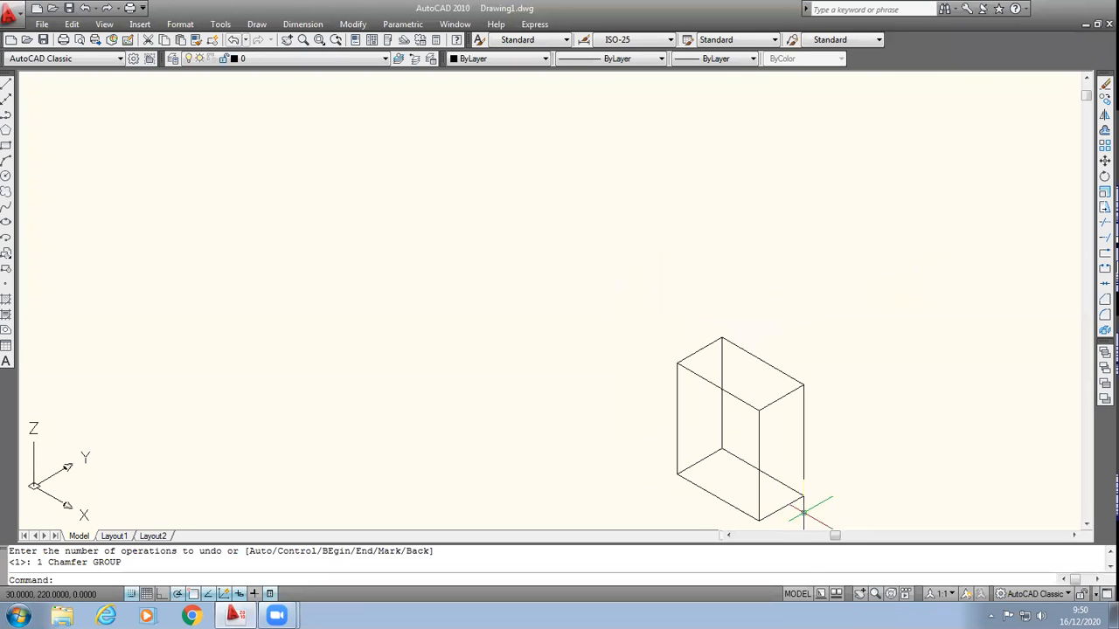
{"action": "scroll", "coordinate": [804, 552], "scroll_direction": "up", "scroll_amount": 3}
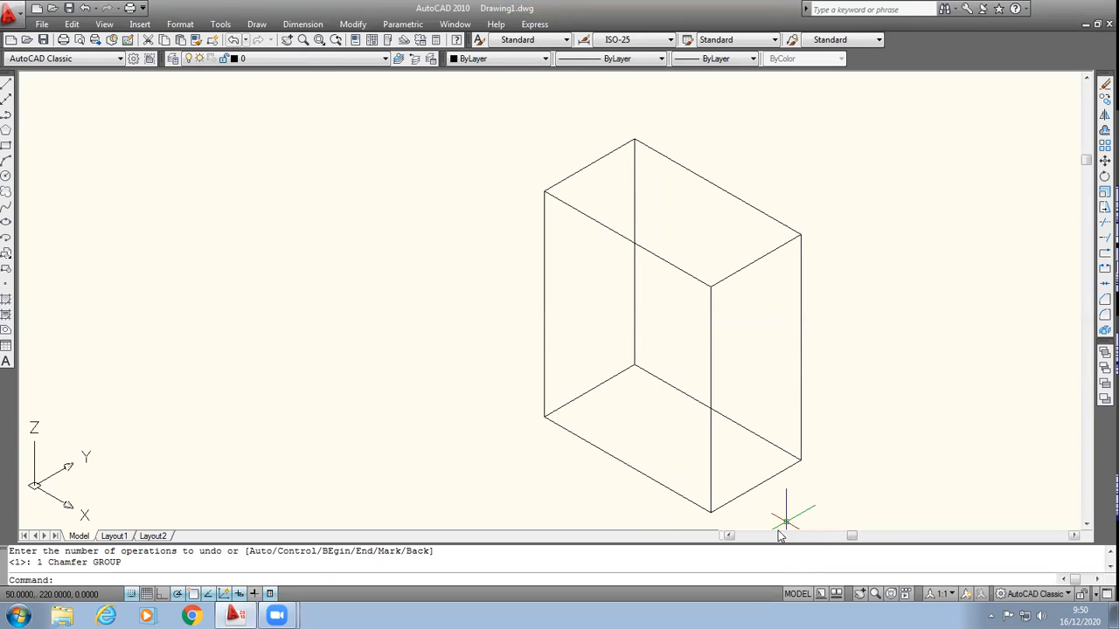
{"action": "scroll", "coordinate": [780, 519], "scroll_direction": "up", "scroll_amount": 2}
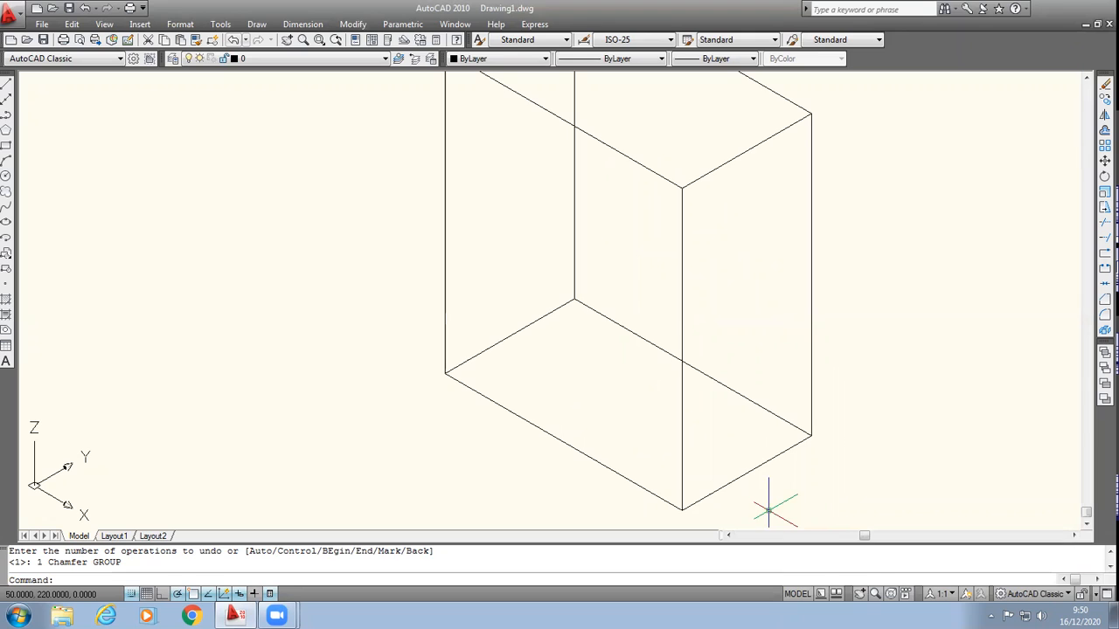
{"action": "scroll", "coordinate": [769, 510], "scroll_direction": "down", "scroll_amount": 2}
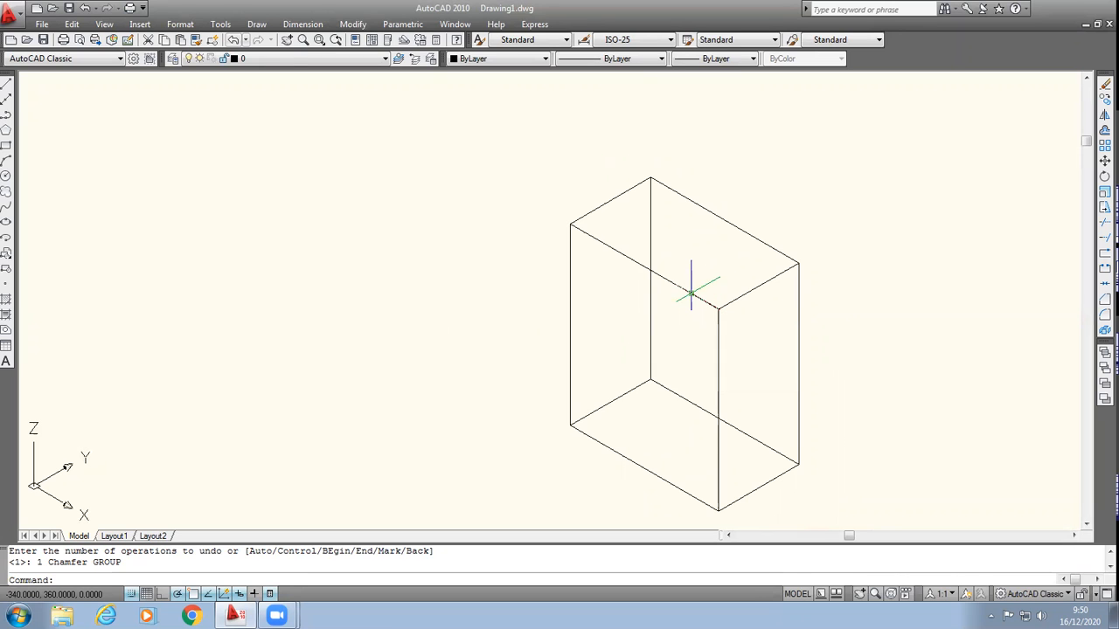
{"action": "left_click", "coordinate": [353, 24]}
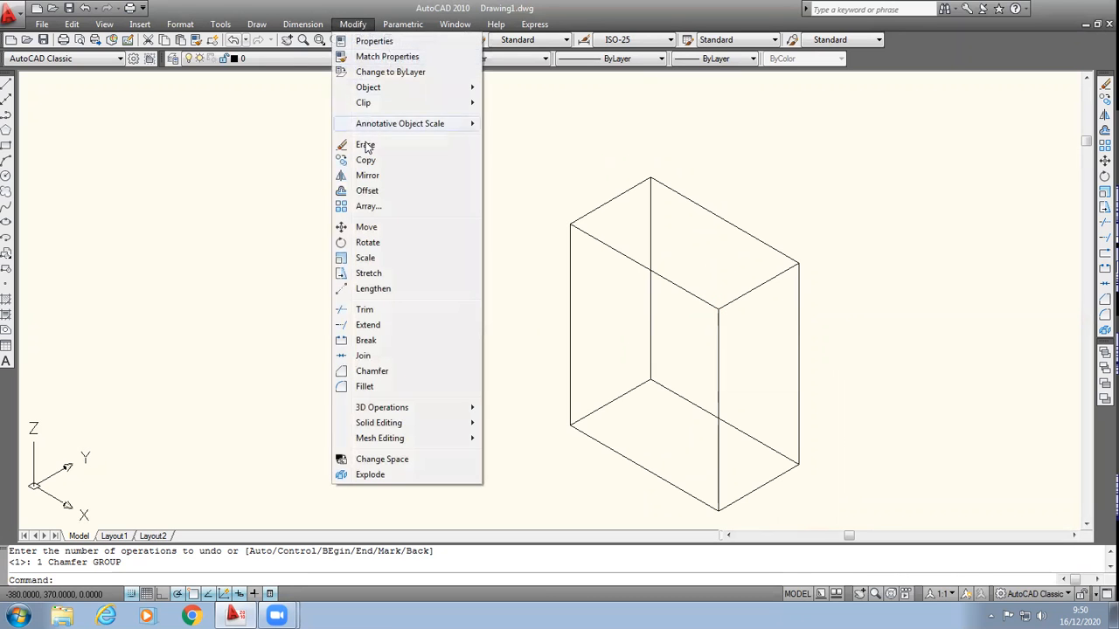
{"action": "left_click", "coordinate": [385, 371]}
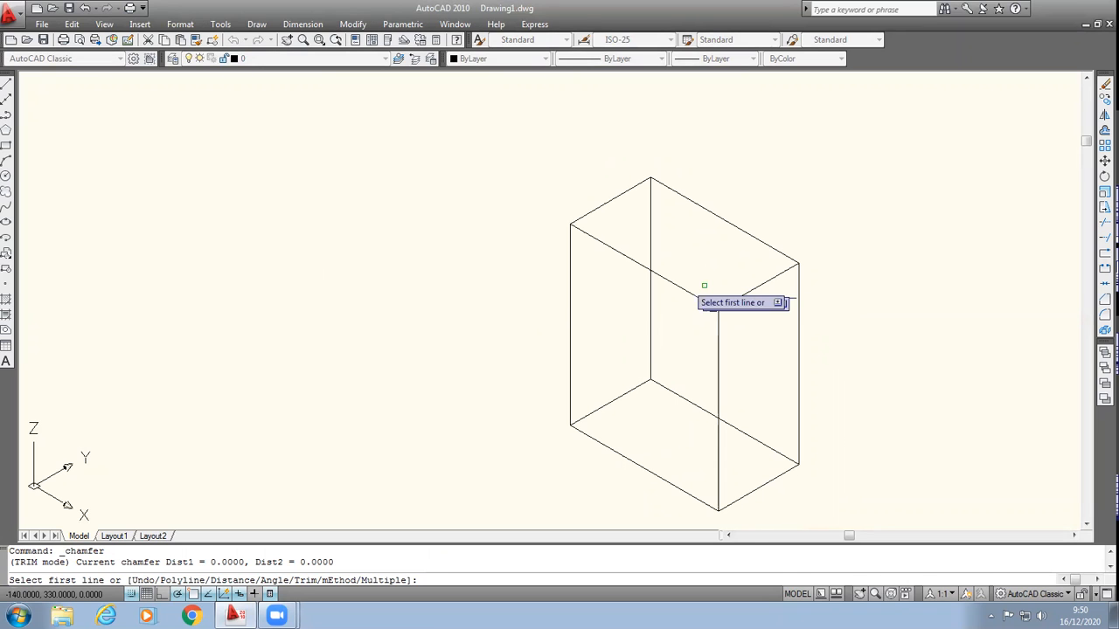
{"action": "left_click", "coordinate": [680, 287]}
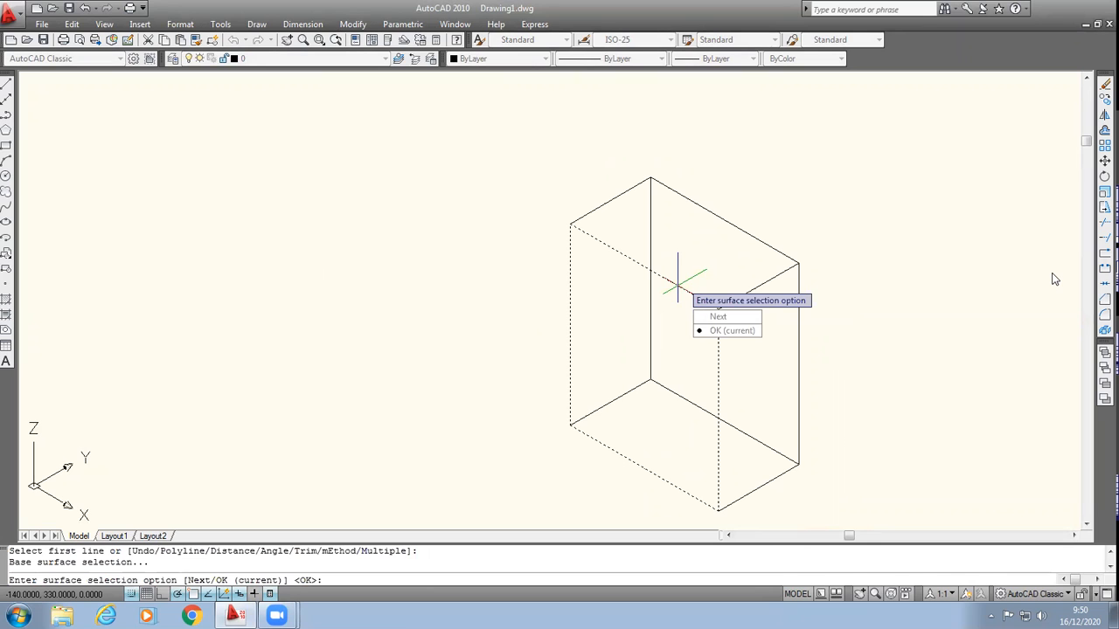
{"action": "key", "text": "Return"}
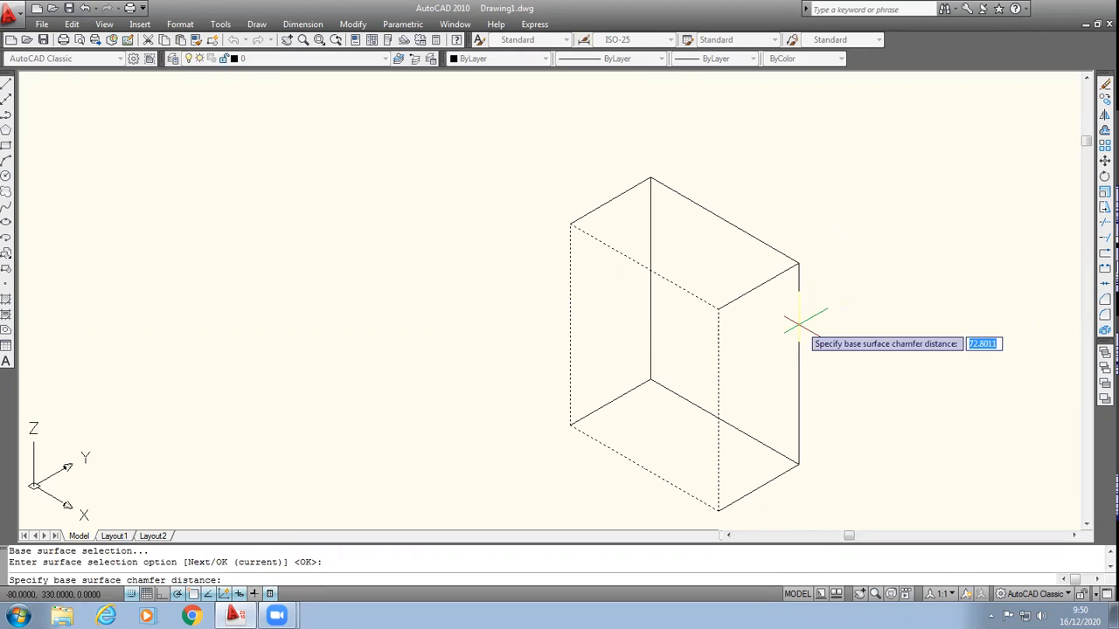
{"action": "left_click", "coordinate": [718, 309]}
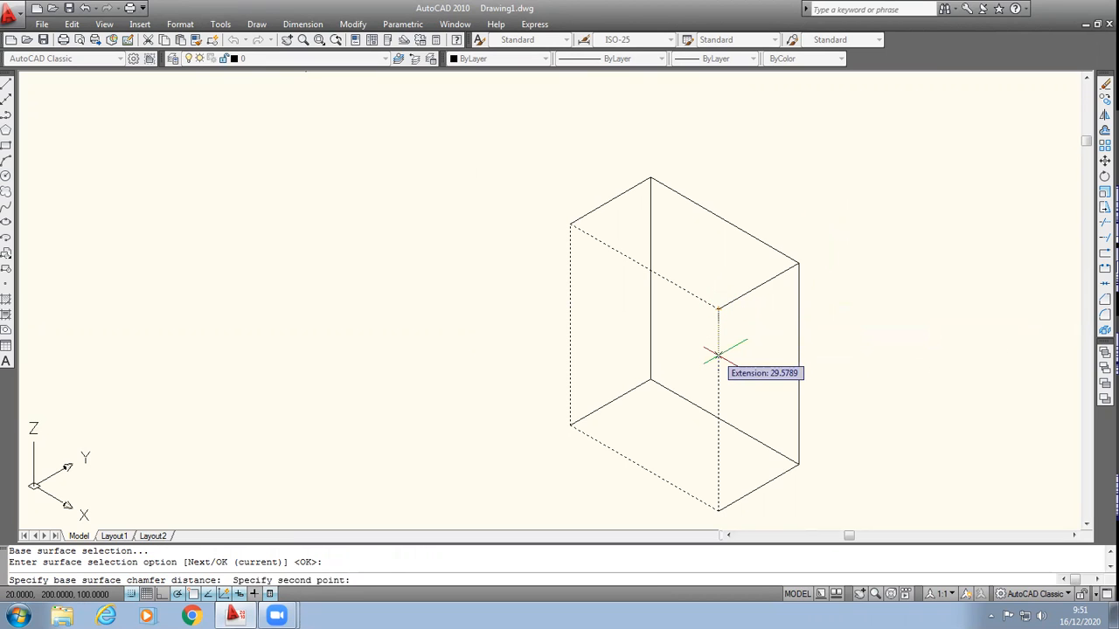
{"action": "type", "text": "30"}
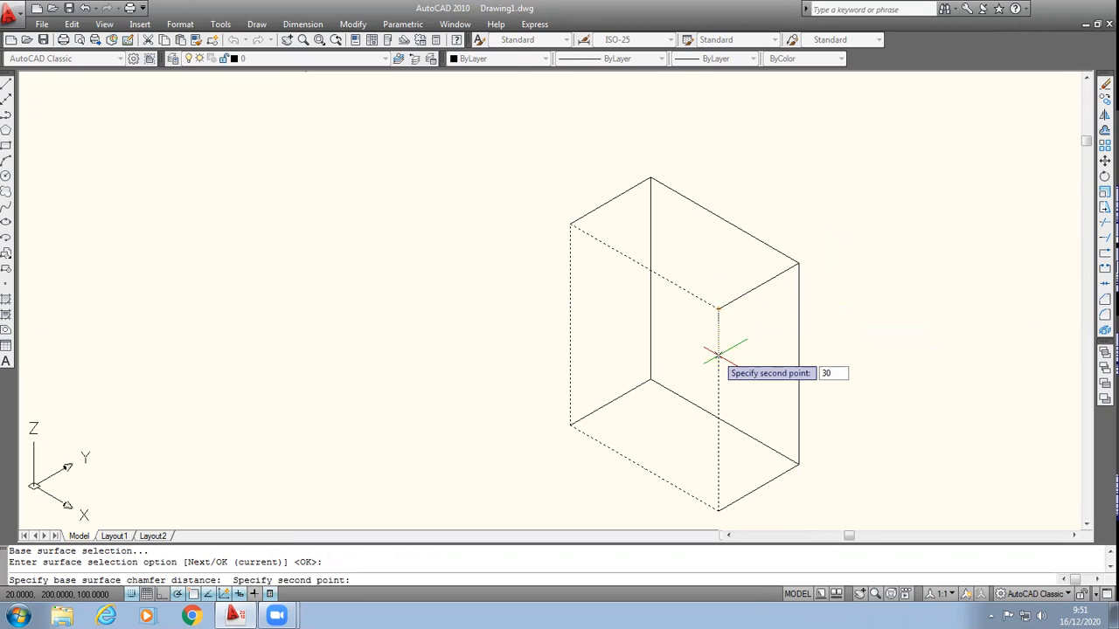
{"action": "key", "text": "Return"}
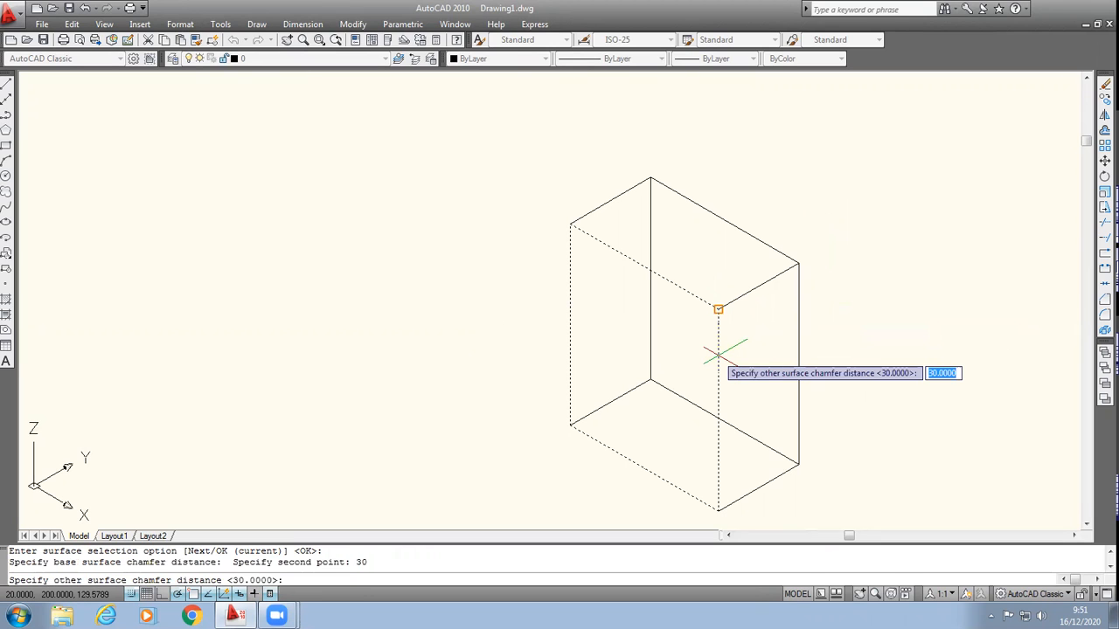
Step: Chamfer the front long edge of the top face with an other-surface distance of 50, and undo the chamfer
{"action": "left_click", "coordinate": [717, 309]}
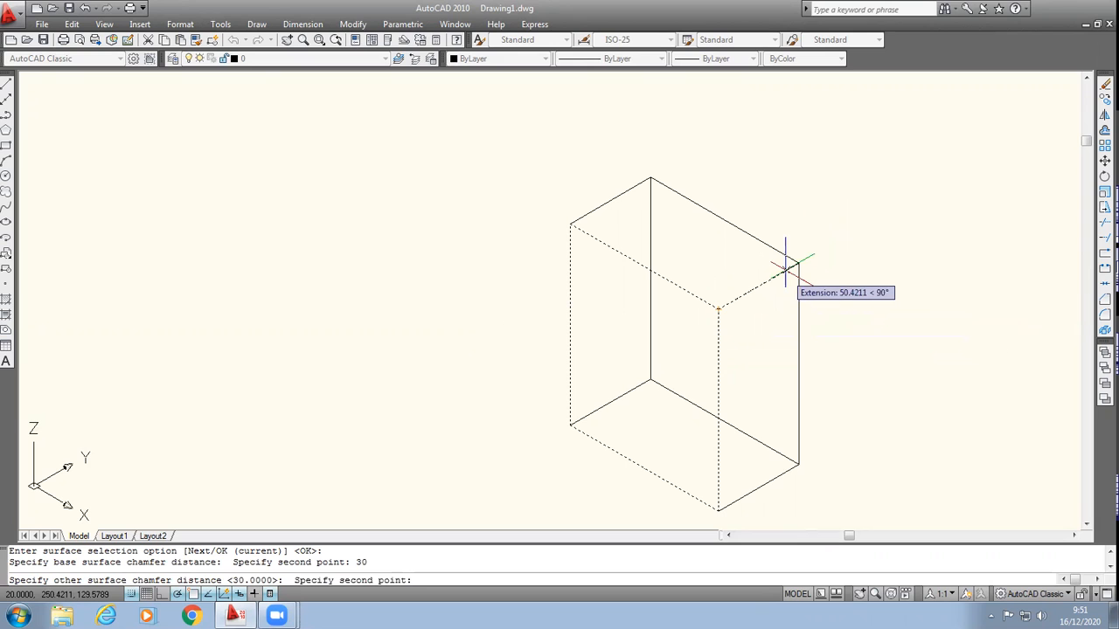
{"action": "type", "text": "50"}
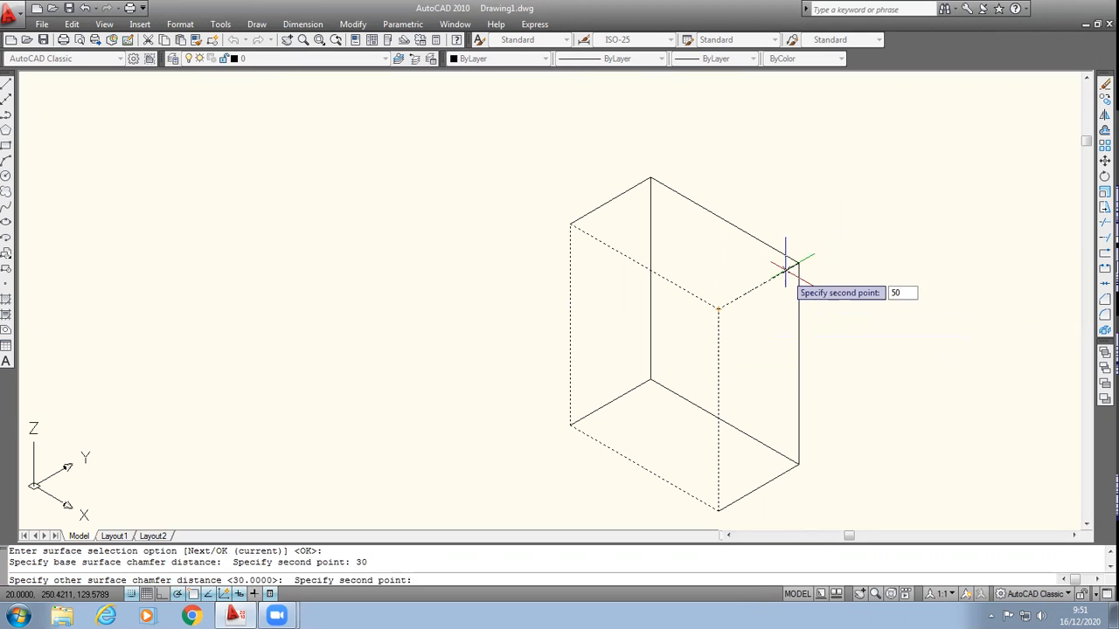
{"action": "key", "text": "Return"}
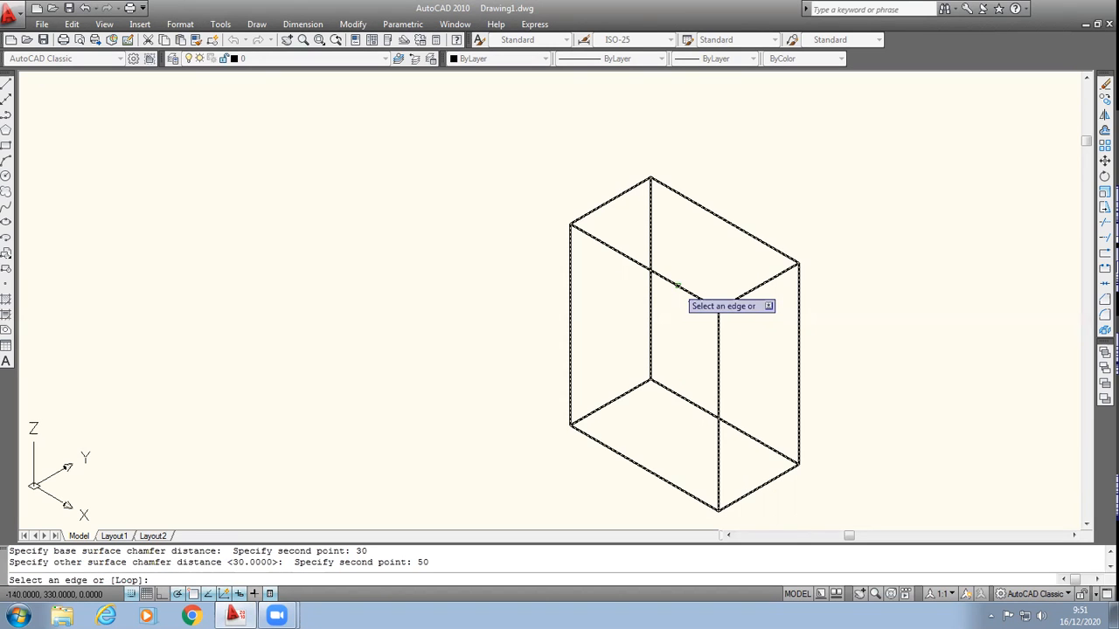
{"action": "left_click", "coordinate": [678, 285]}
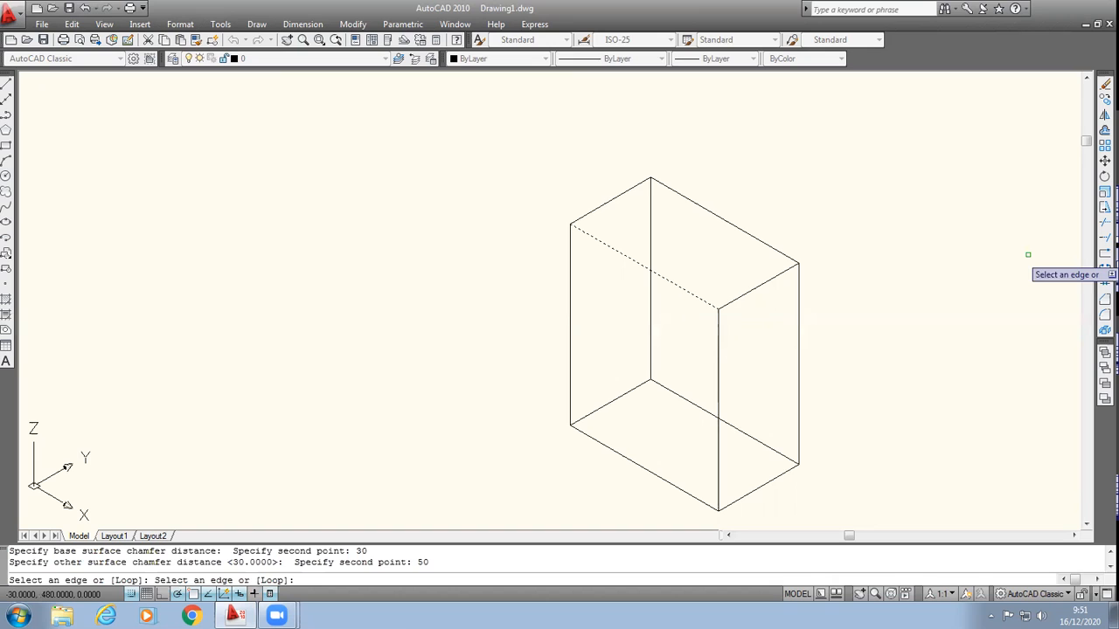
{"action": "key", "text": "Return"}
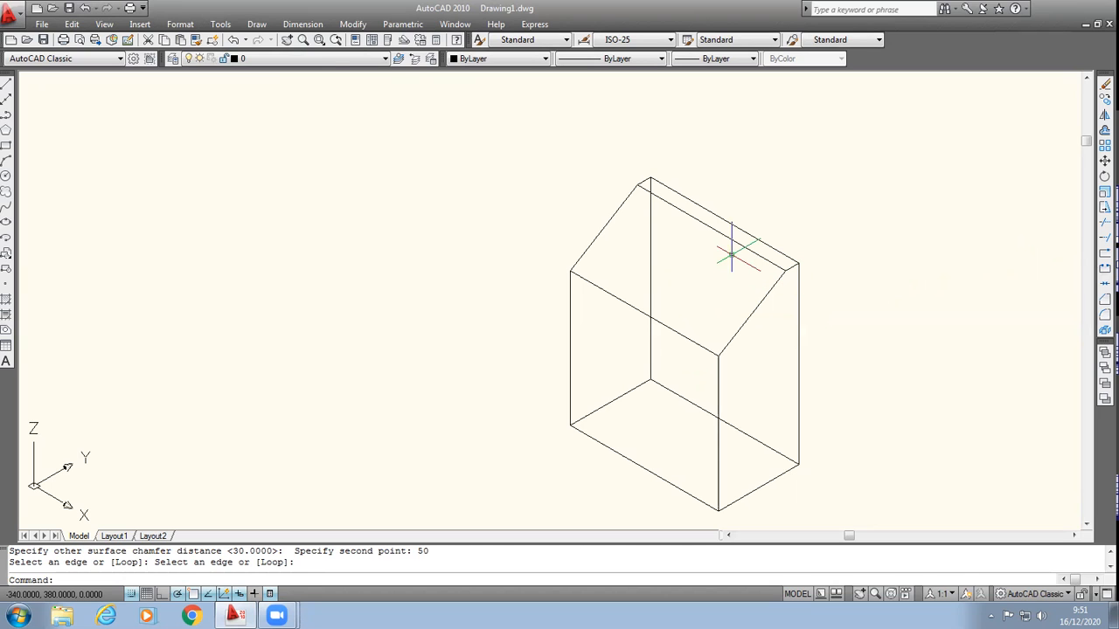
{"action": "left_click", "coordinate": [234, 40]}
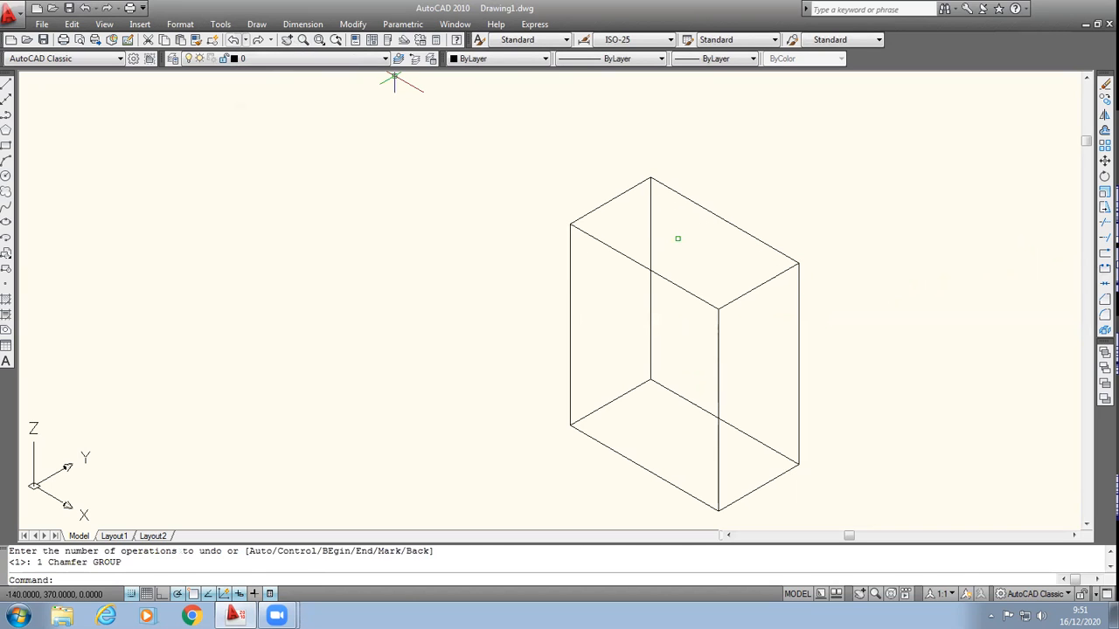
Step: Start a chamfer on the box with its front face as the base surface and a base surface distance of 20
{"action": "left_click", "coordinate": [353, 25]}
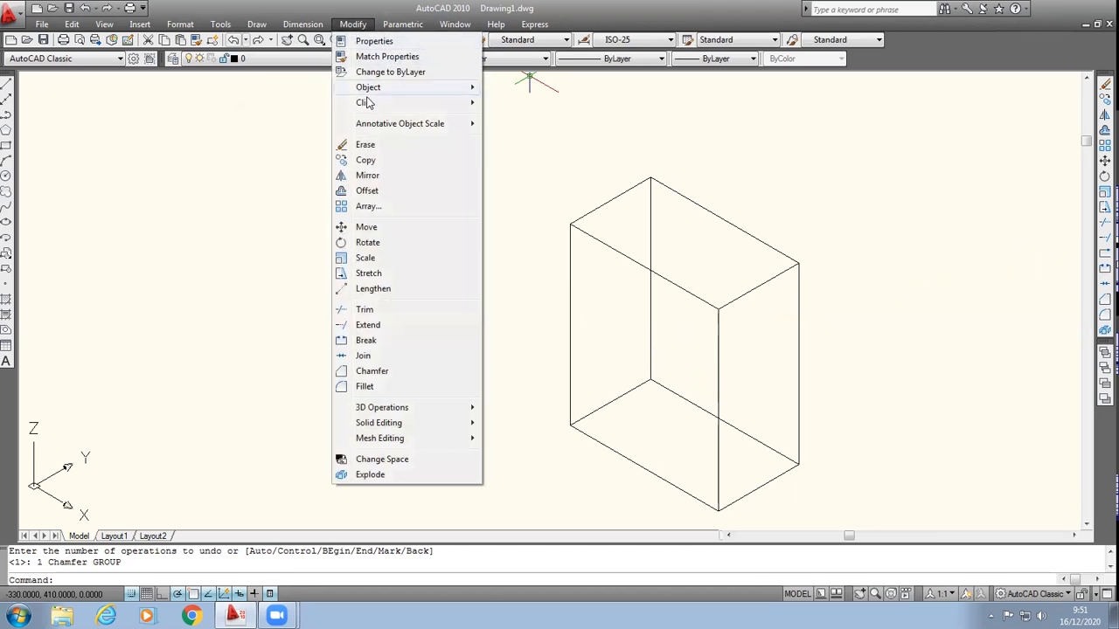
{"action": "left_click", "coordinate": [371, 371]}
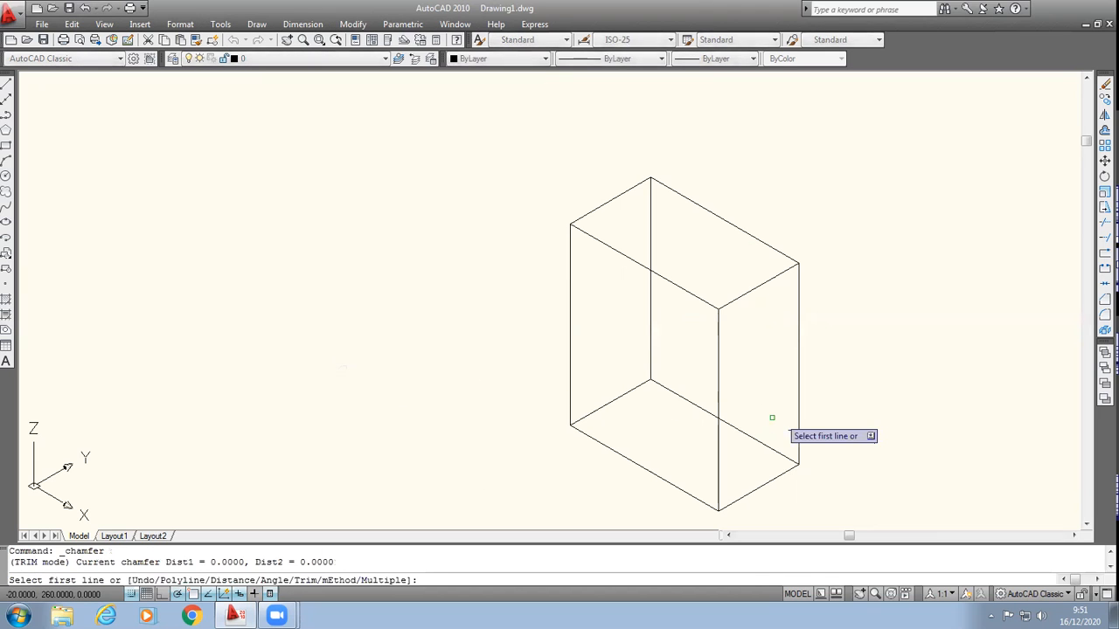
{"action": "left_click", "coordinate": [703, 302]}
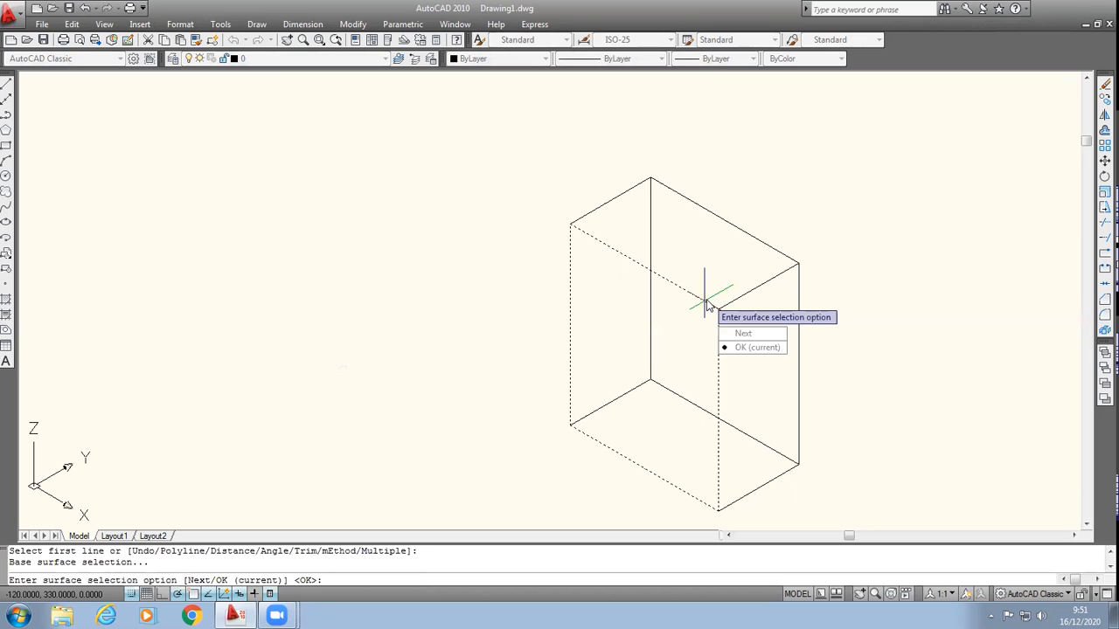
{"action": "key", "text": "Return"}
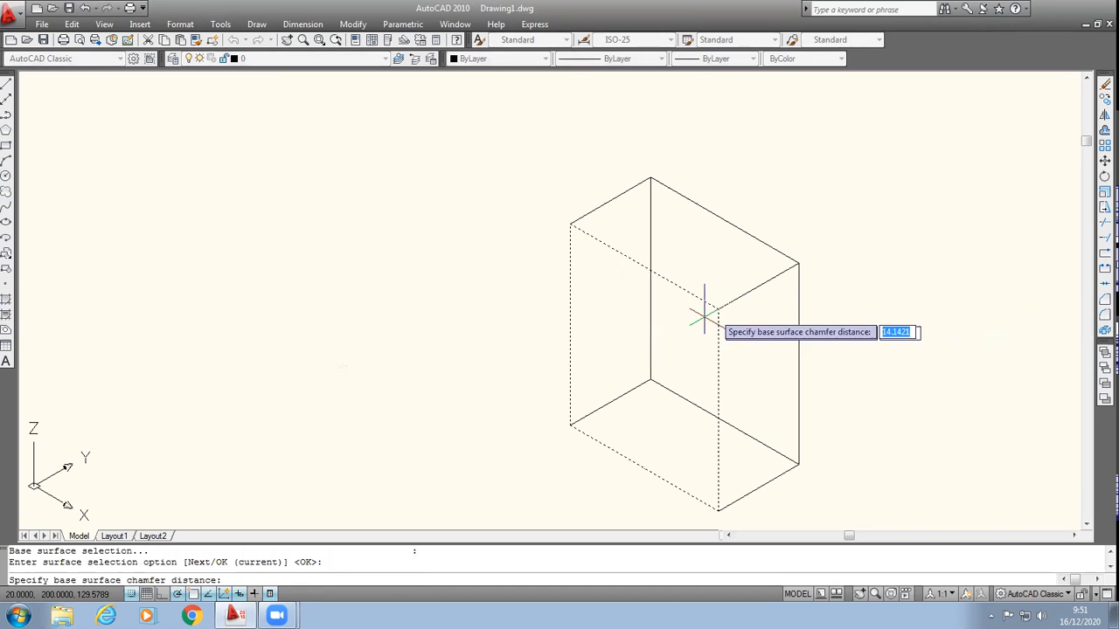
{"action": "left_click", "coordinate": [705, 313]}
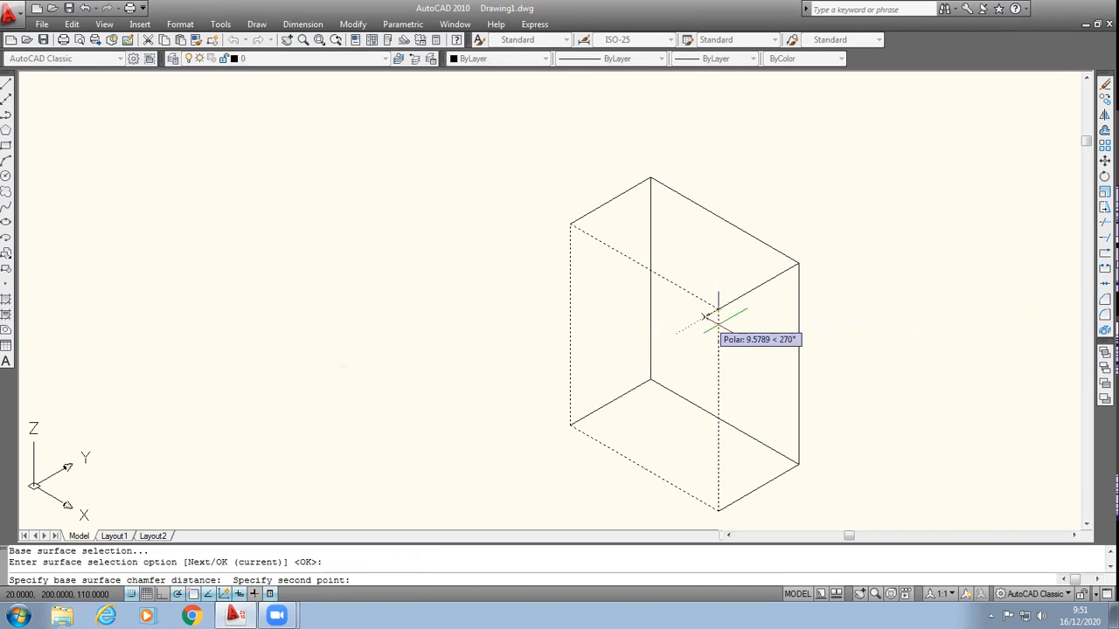
{"action": "type", "text": "20"}
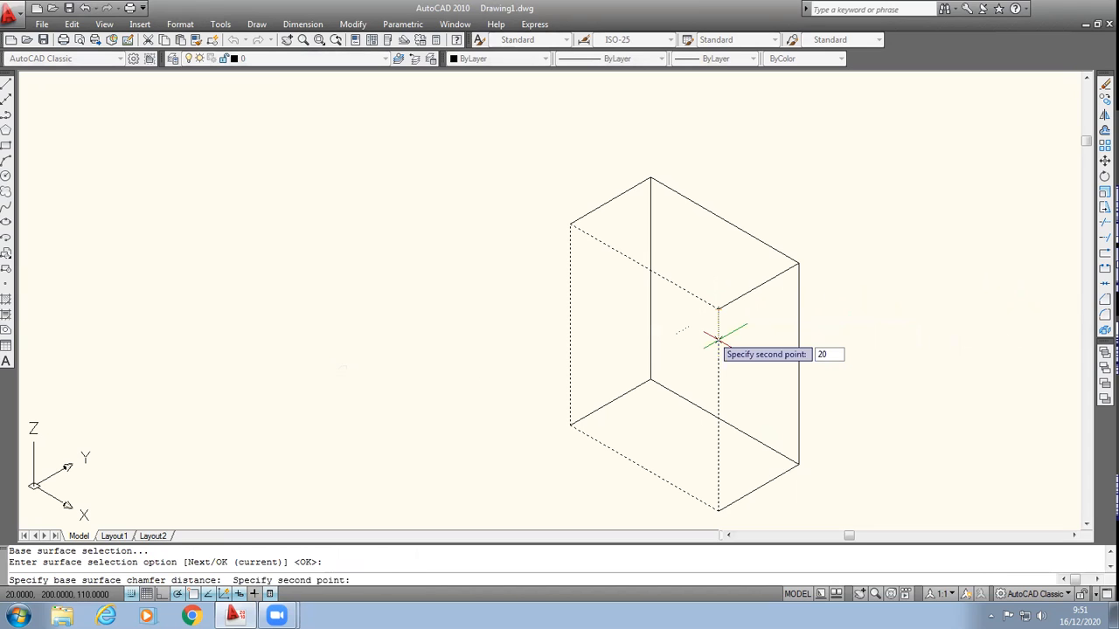
{"action": "key", "text": "Return"}
Step: Set the other-surface distance to 20 and chamfer the front long edge of the box's top face
{"action": "left_click", "coordinate": [718, 309]}
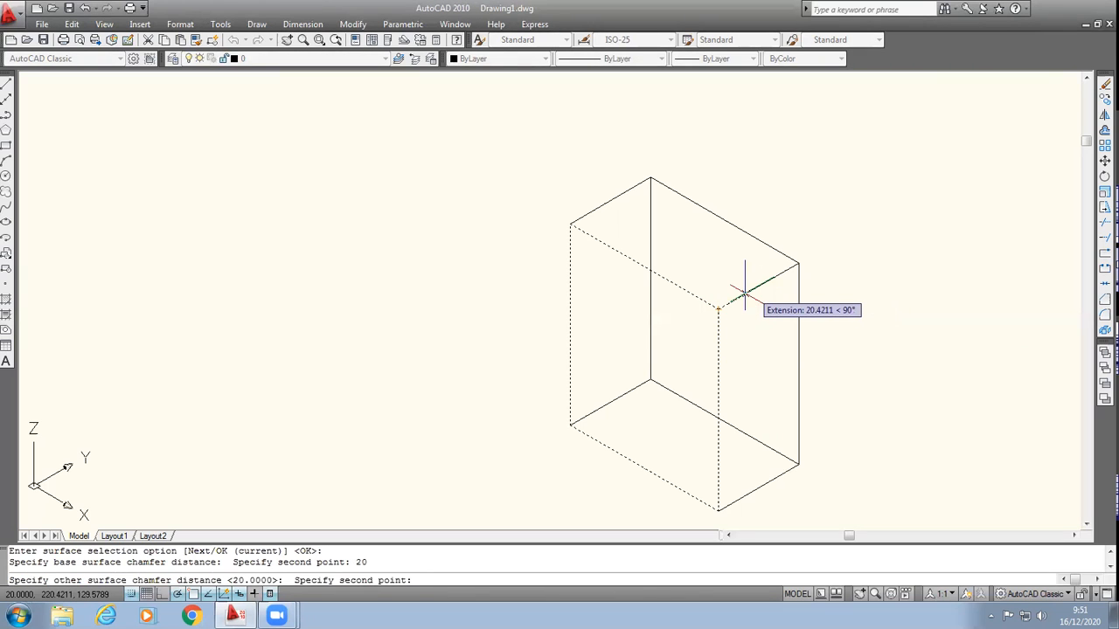
{"action": "type", "text": "20"}
{"action": "key", "text": "Return"}
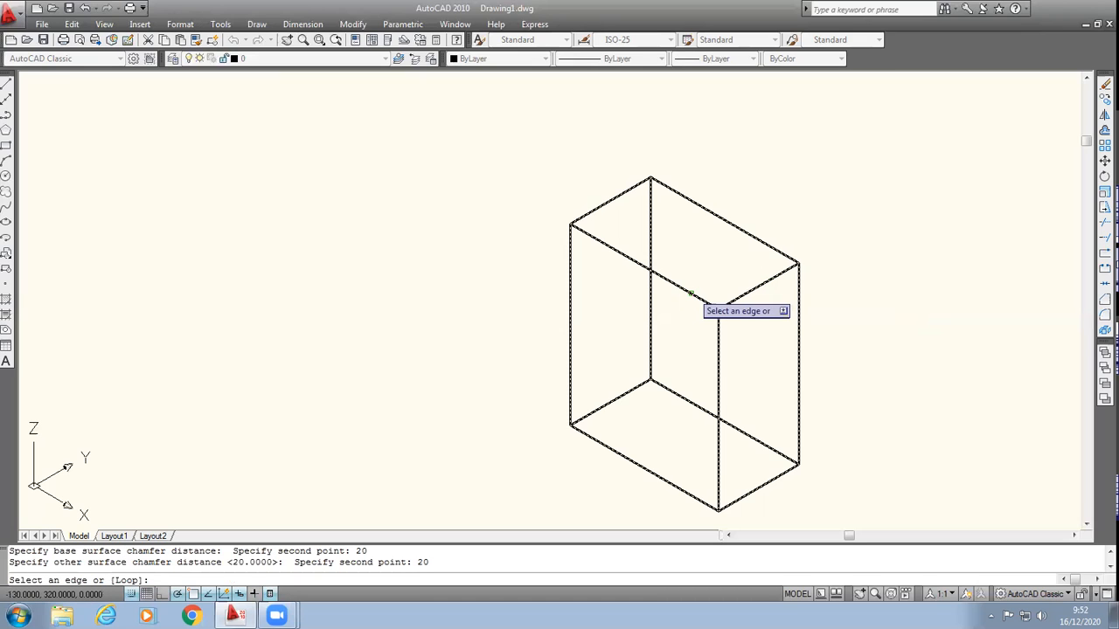
{"action": "left_click", "coordinate": [691, 293]}
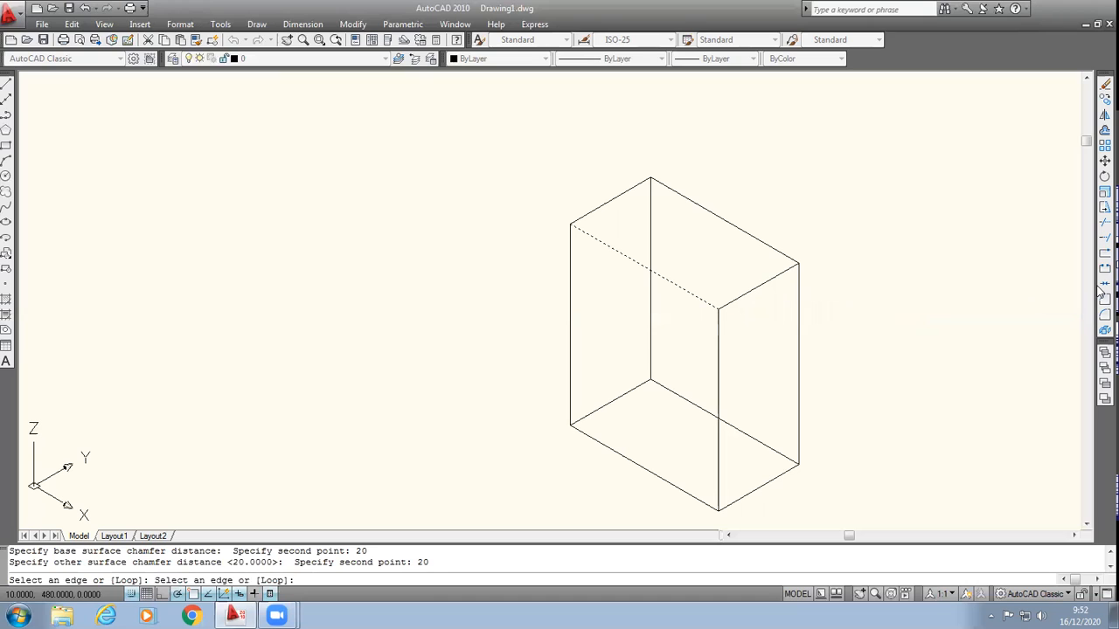
{"action": "key", "text": "Return"}
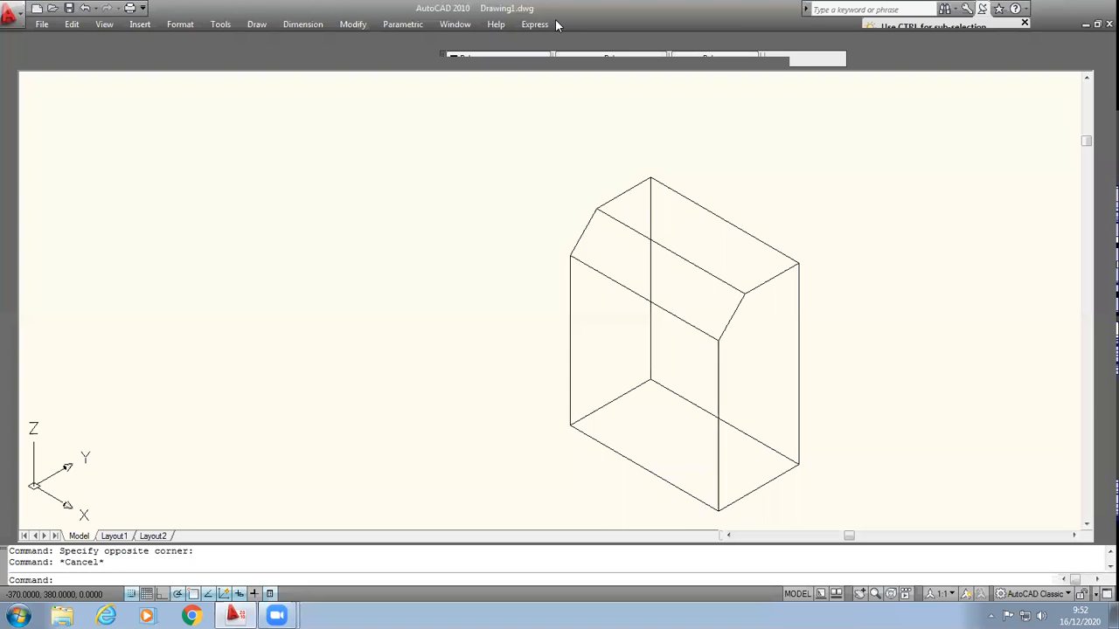
Step: Delete the chamfered box from the drawing
{"action": "left_click", "coordinate": [501, 137]}
{"action": "left_click", "coordinate": [869, 520]}
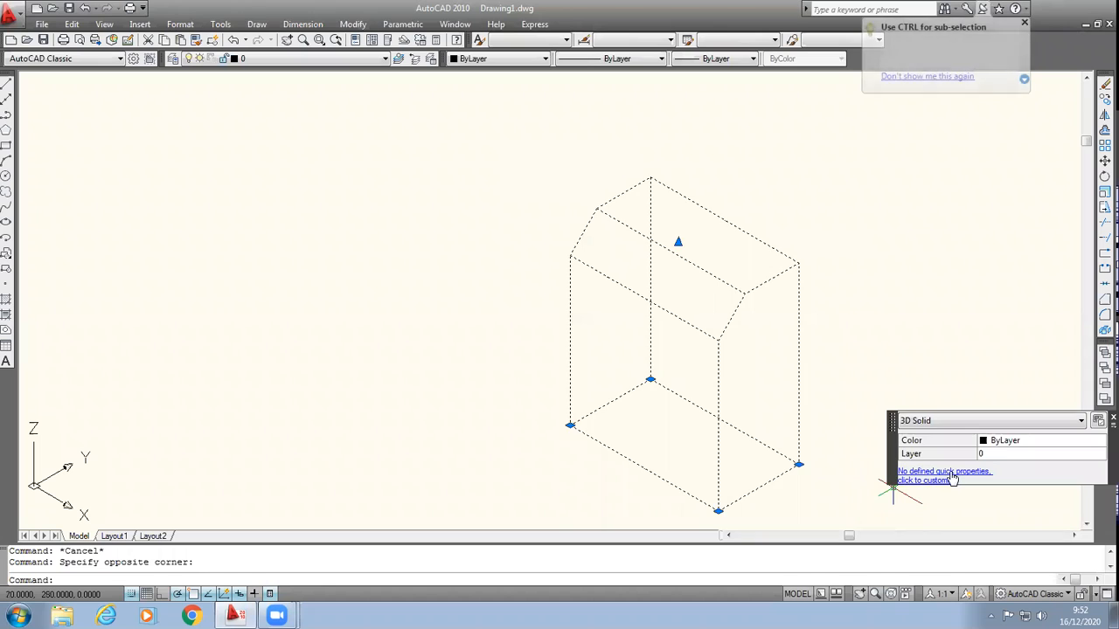
{"action": "key", "text": "Delete"}
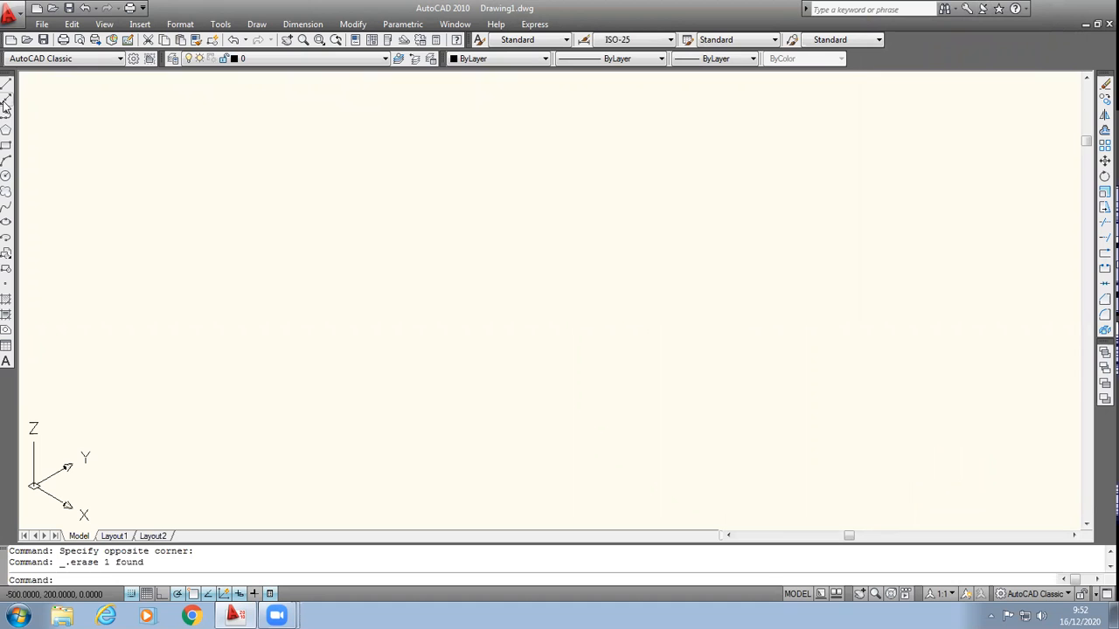
Step: Switch to the Top view and draw a horizontal line 10 units long in the empty drawing
{"action": "left_click", "coordinate": [105, 24]}
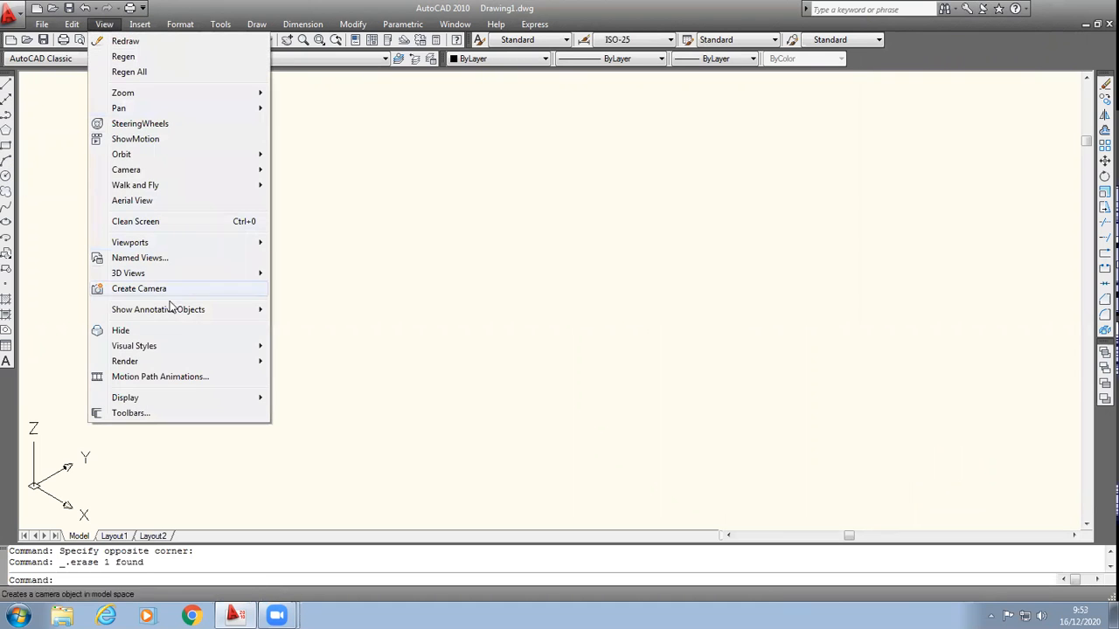
{"action": "mouse_move", "coordinate": [231, 273]}
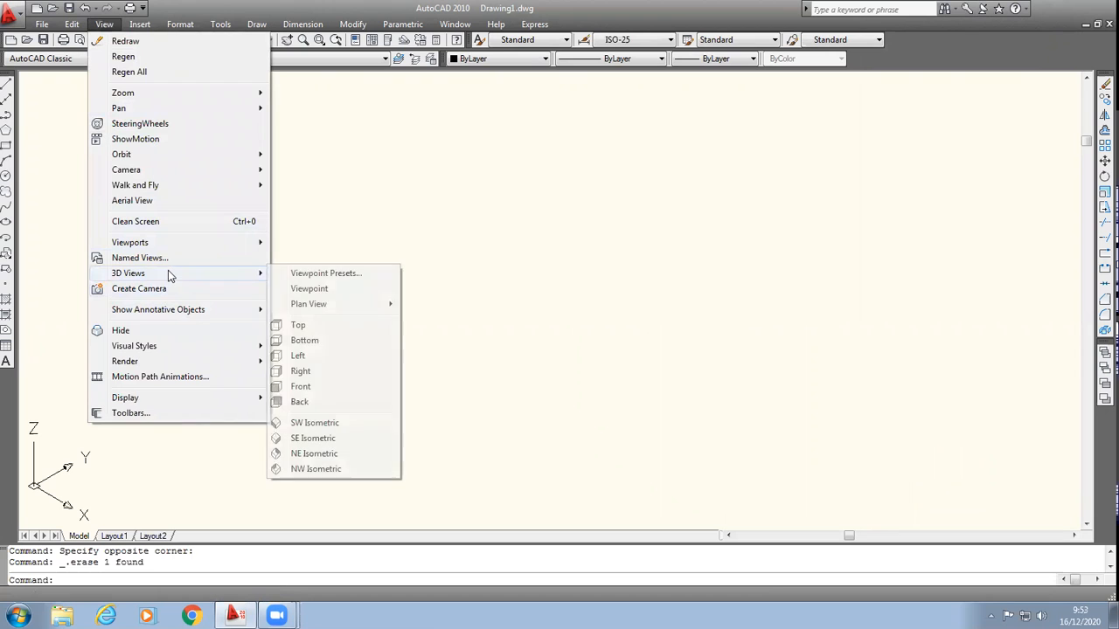
{"action": "left_click", "coordinate": [296, 325]}
{"action": "left_click", "coordinate": [6, 82]}
{"action": "left_click", "coordinate": [436, 299]}
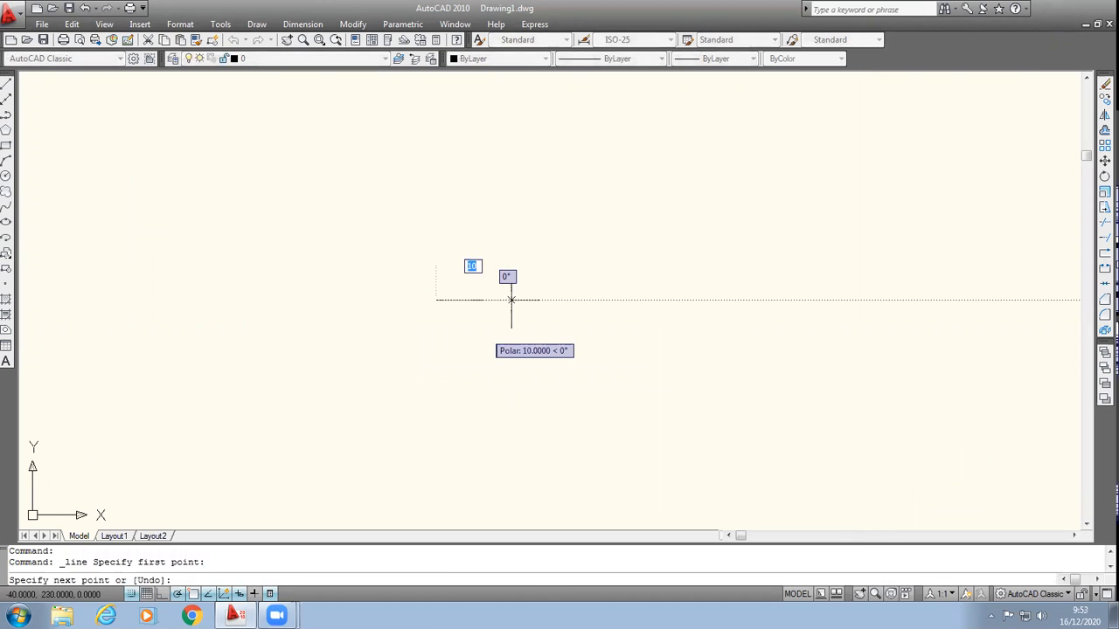
{"action": "left_click", "coordinate": [512, 300]}
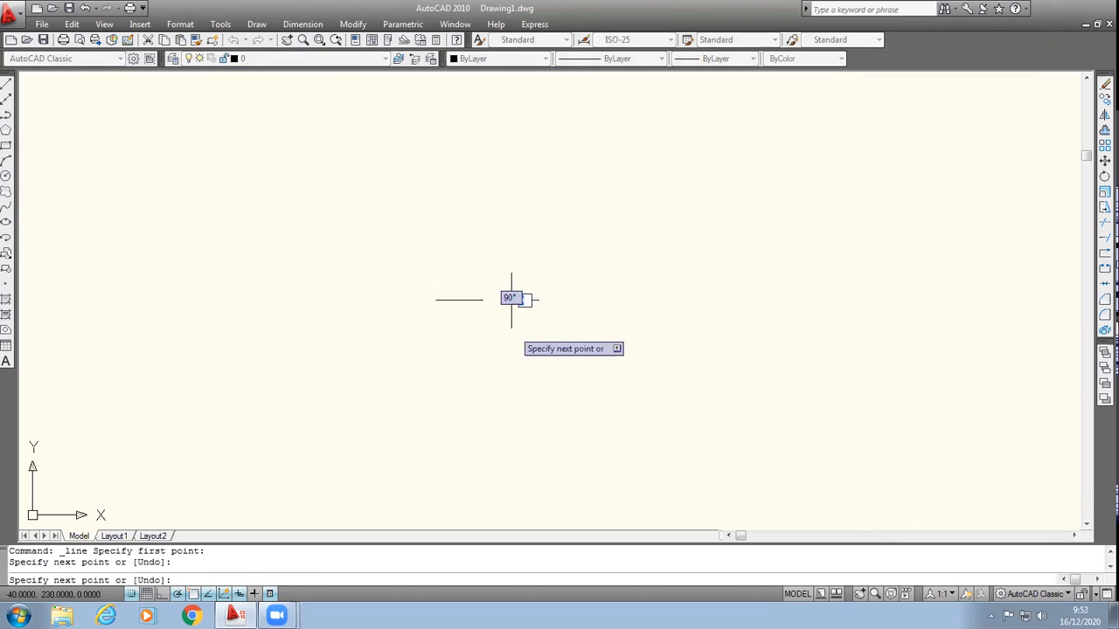
{"action": "left_click", "coordinate": [512, 225]}
{"action": "left_click", "coordinate": [511, 300]}
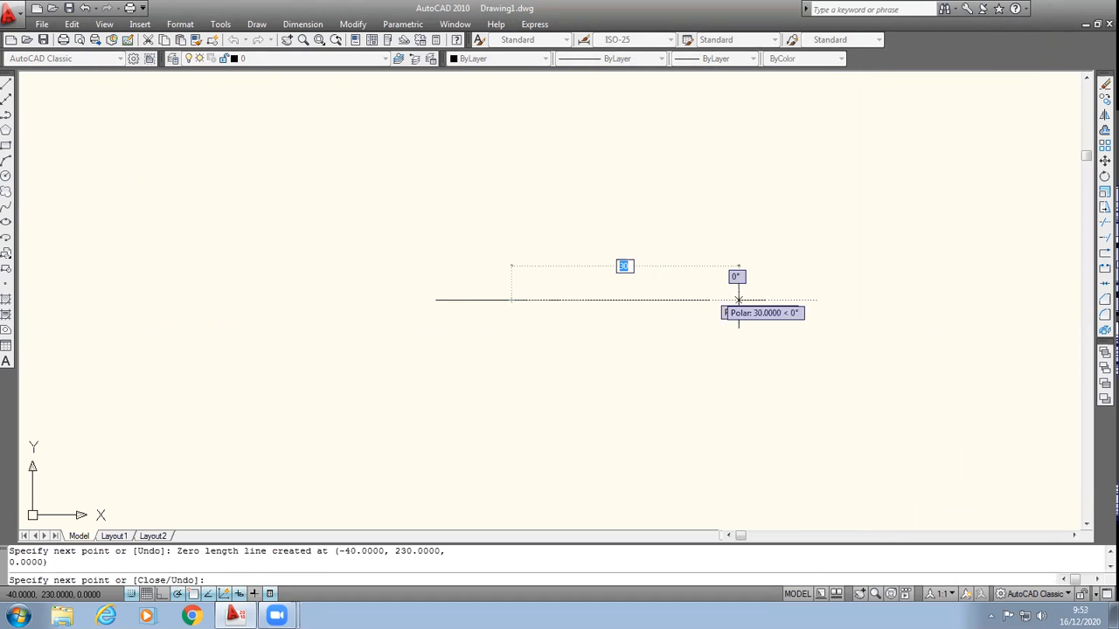
Step: Continue the line into a closed 30 by 10 rectangle below its level, and finish back at the line's start point
{"action": "left_click", "coordinate": [738, 300]}
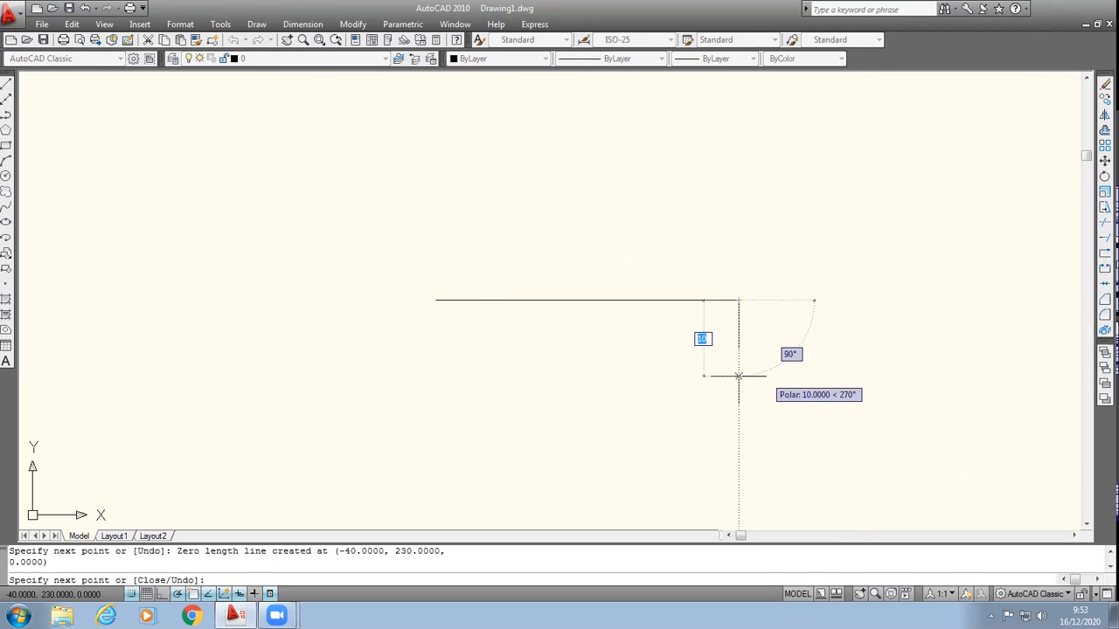
{"action": "left_click", "coordinate": [739, 376]}
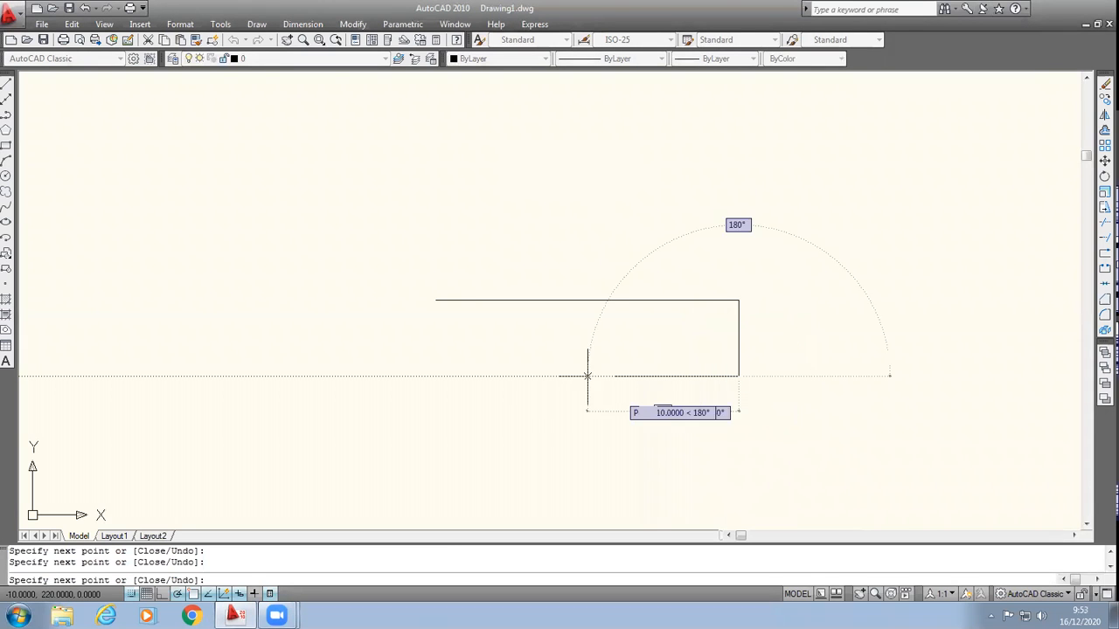
{"action": "left_click", "coordinate": [512, 376]}
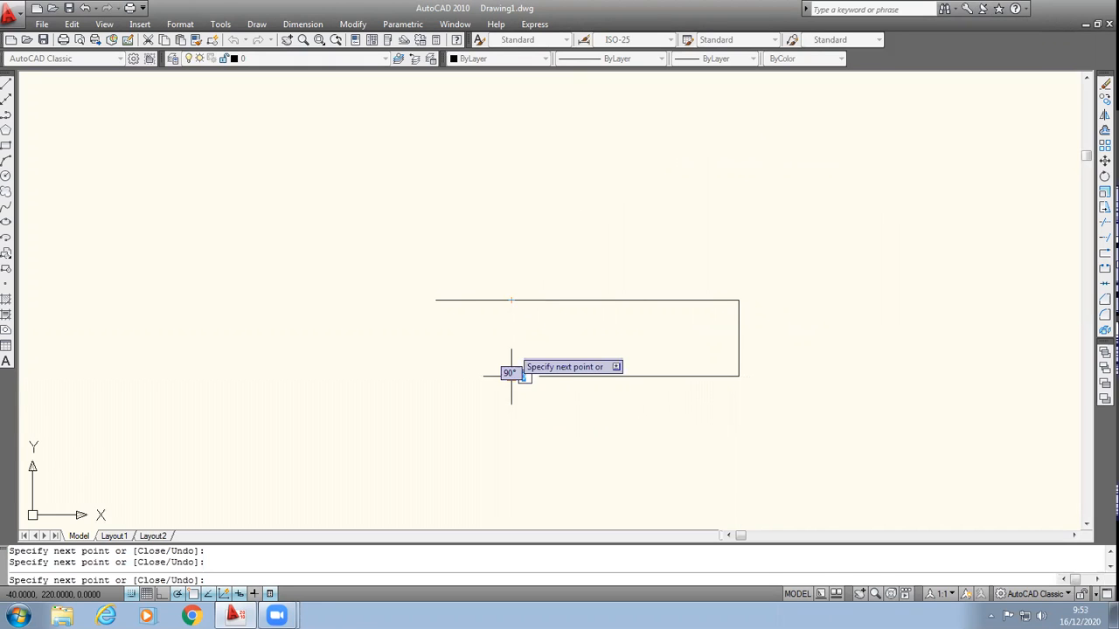
{"action": "left_click", "coordinate": [511, 300]}
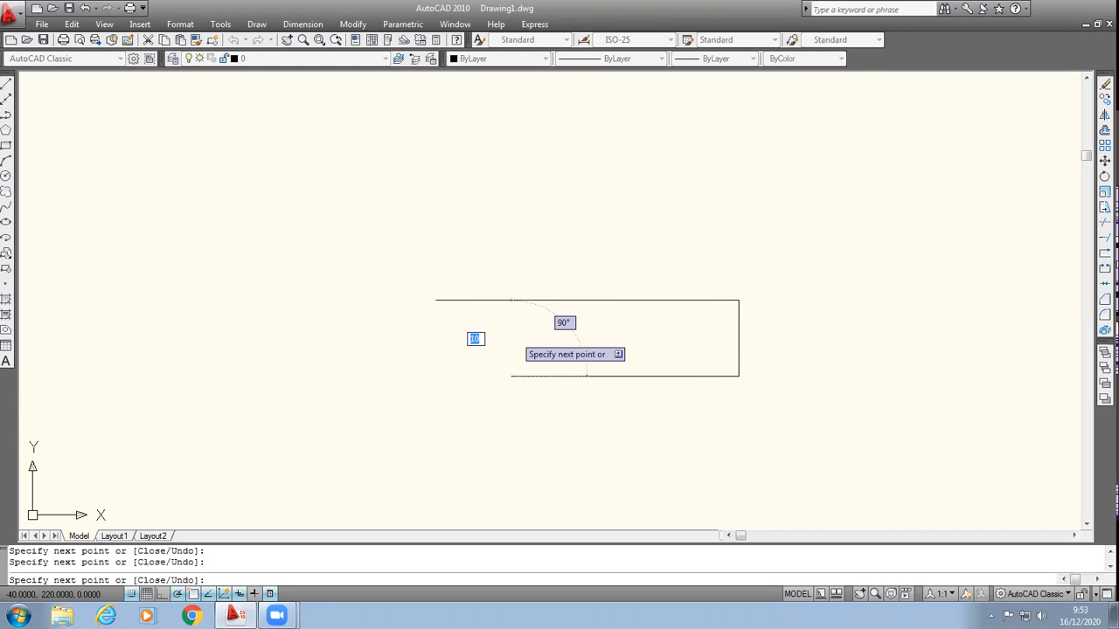
{"action": "left_click", "coordinate": [435, 300]}
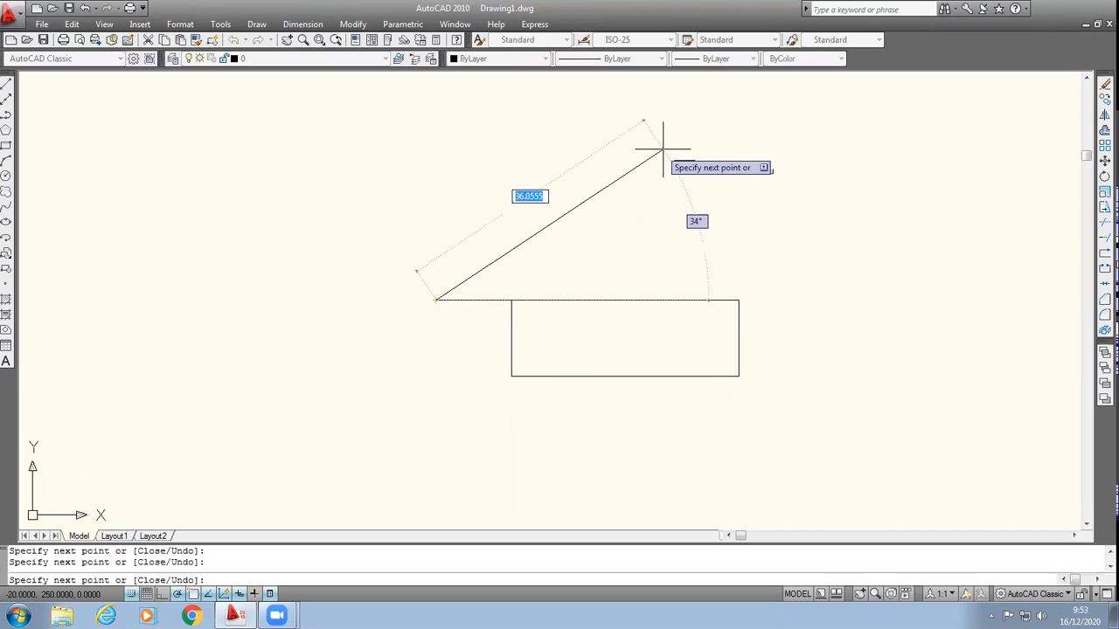
{"action": "key", "text": "Return"}
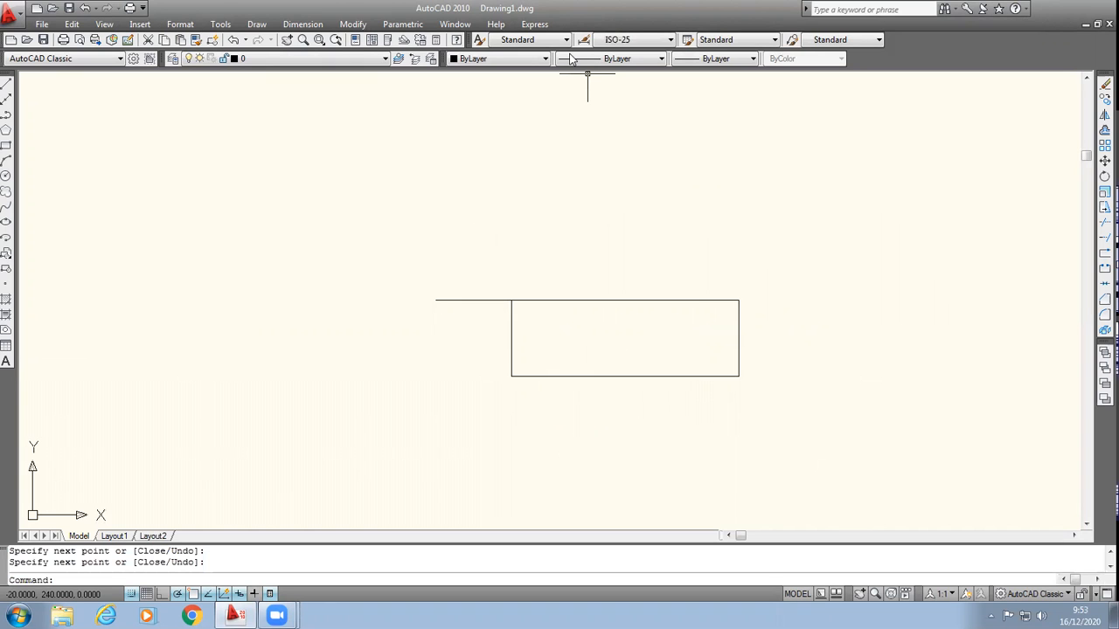
Step: Create a region from all the lines of the rectangle and its extending line
{"action": "left_click", "coordinate": [352, 24]}
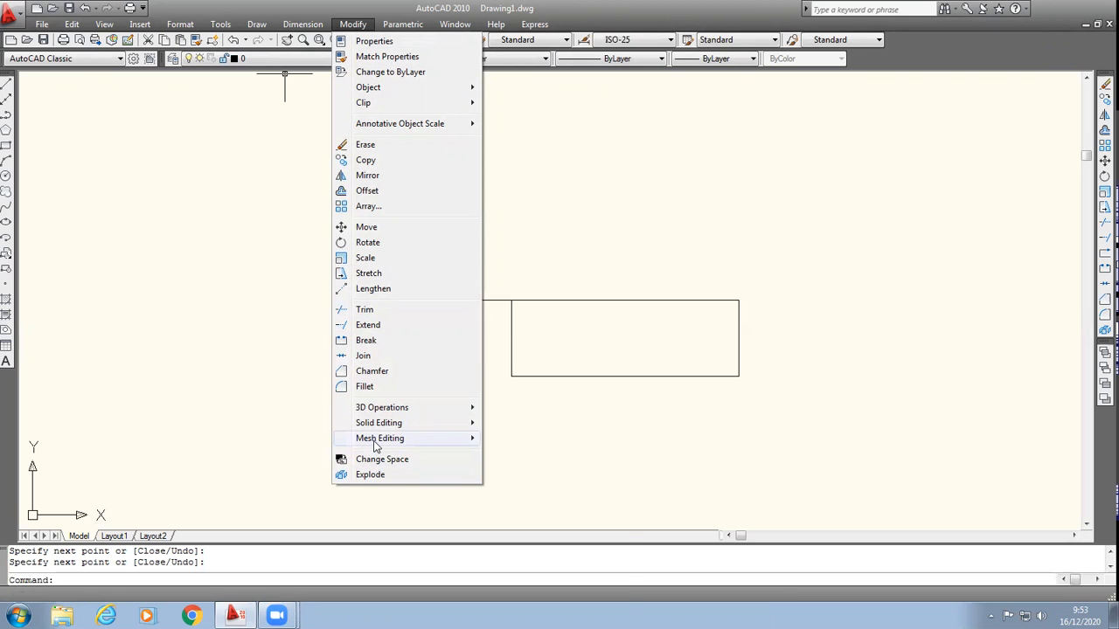
{"action": "mouse_move", "coordinate": [262, 26]}
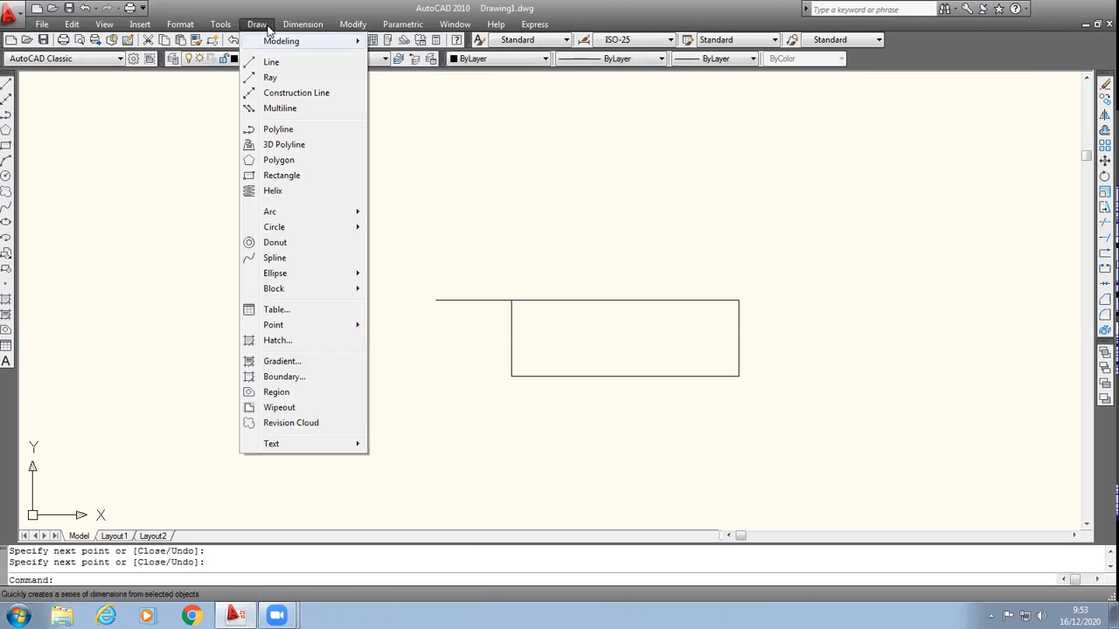
{"action": "mouse_move", "coordinate": [348, 28]}
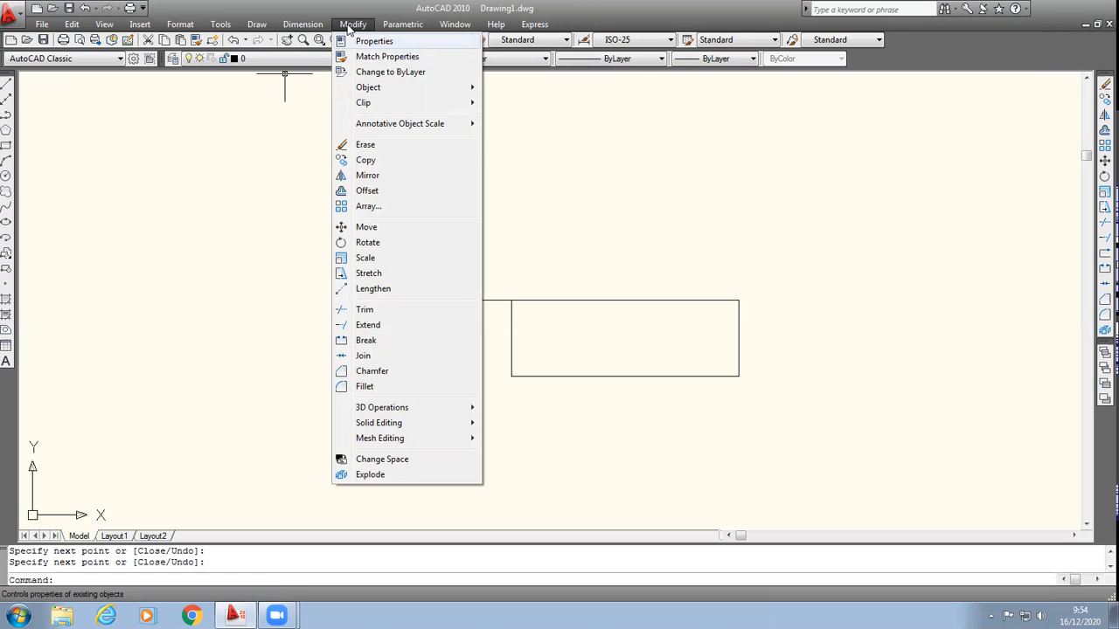
{"action": "mouse_move", "coordinate": [306, 27]}
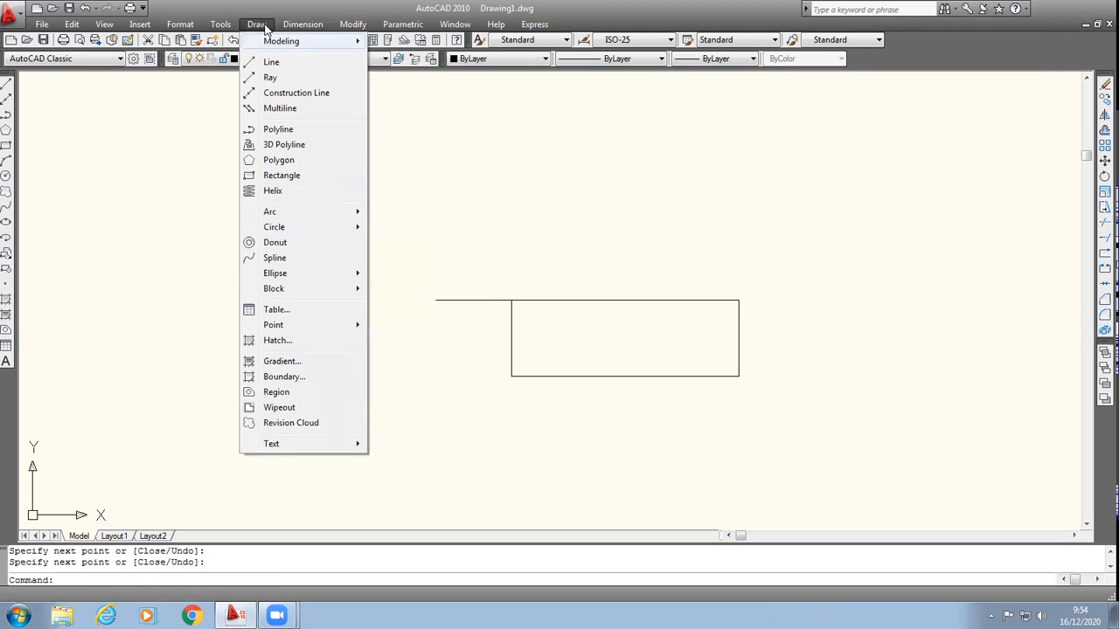
{"action": "left_click", "coordinate": [276, 391]}
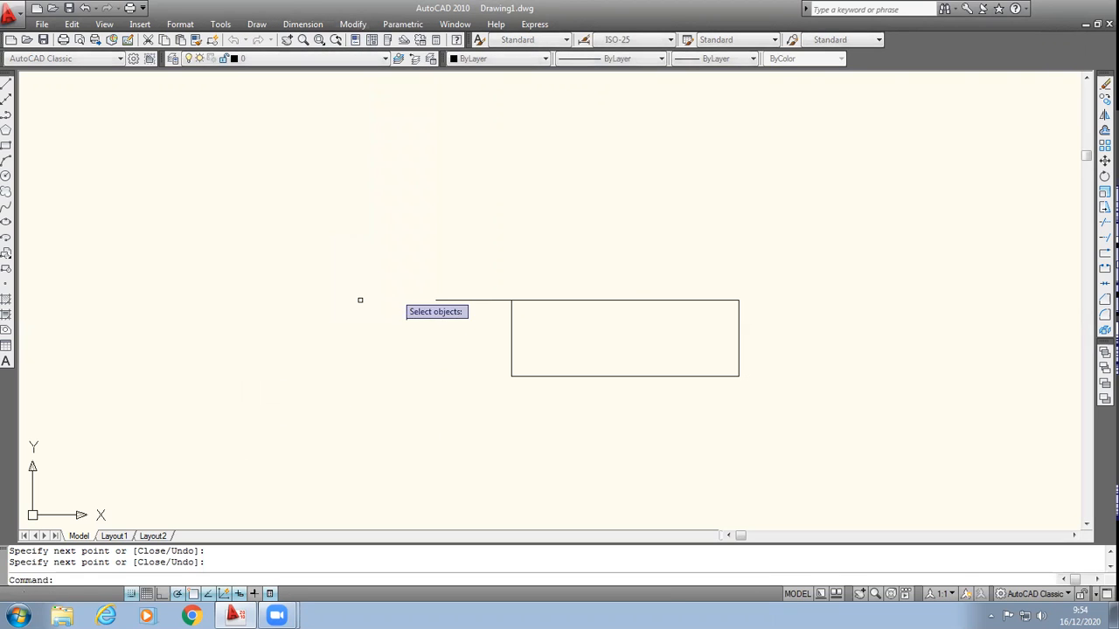
{"action": "left_click", "coordinate": [360, 225]}
{"action": "left_click", "coordinate": [814, 451]}
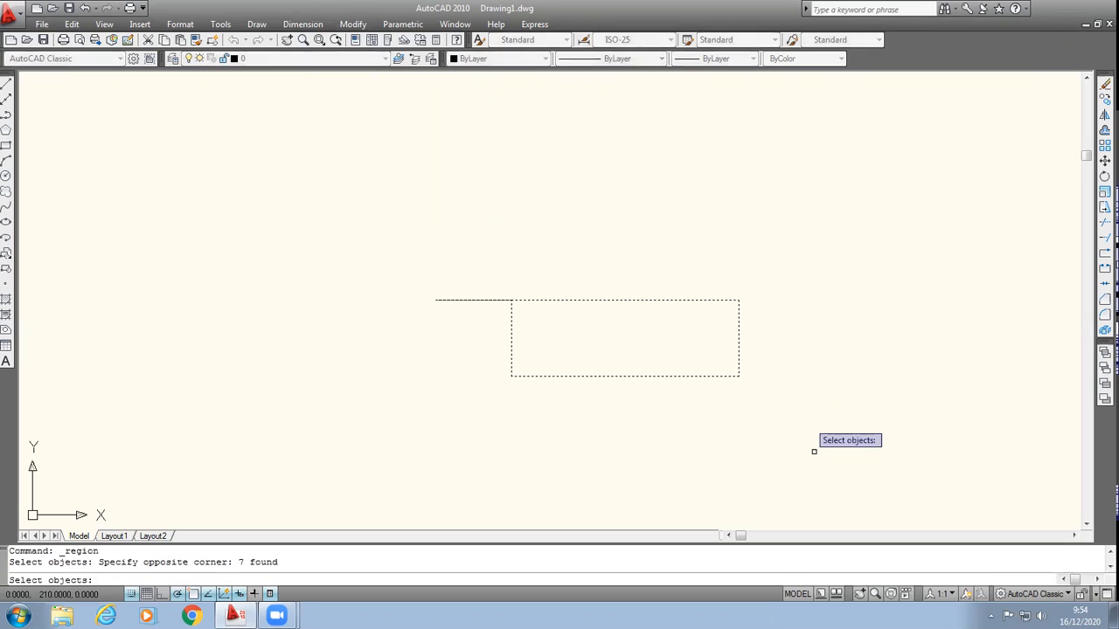
{"action": "key", "text": "Return"}
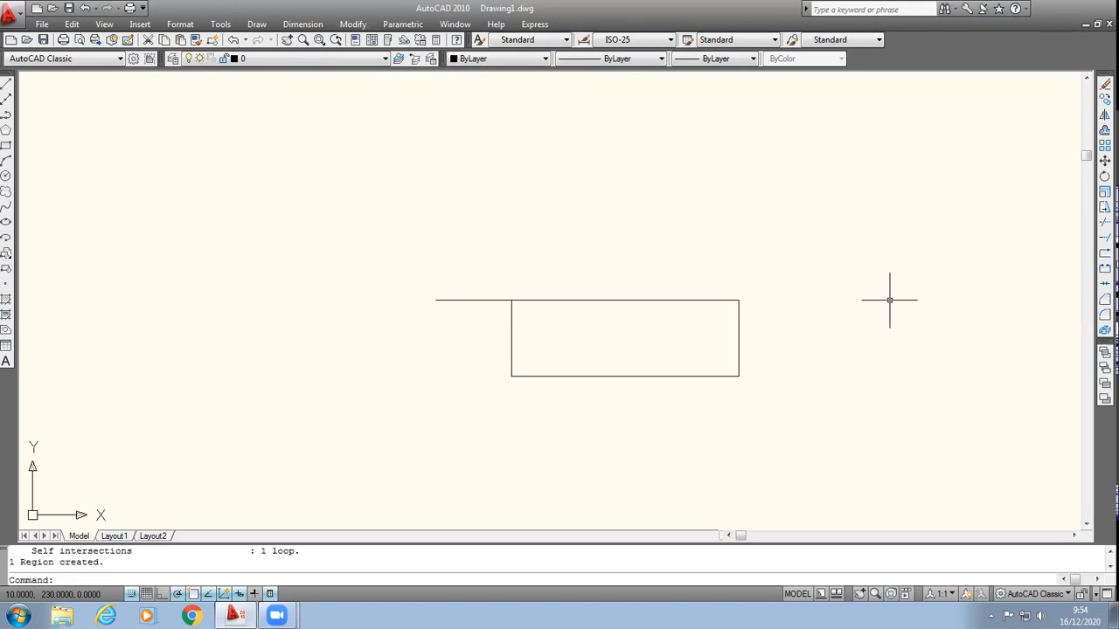
Step: Switch to the SE Isometric view and revolve the rectangular region 360° about its long edge opposite the extending line
{"action": "left_click", "coordinate": [114, 23]}
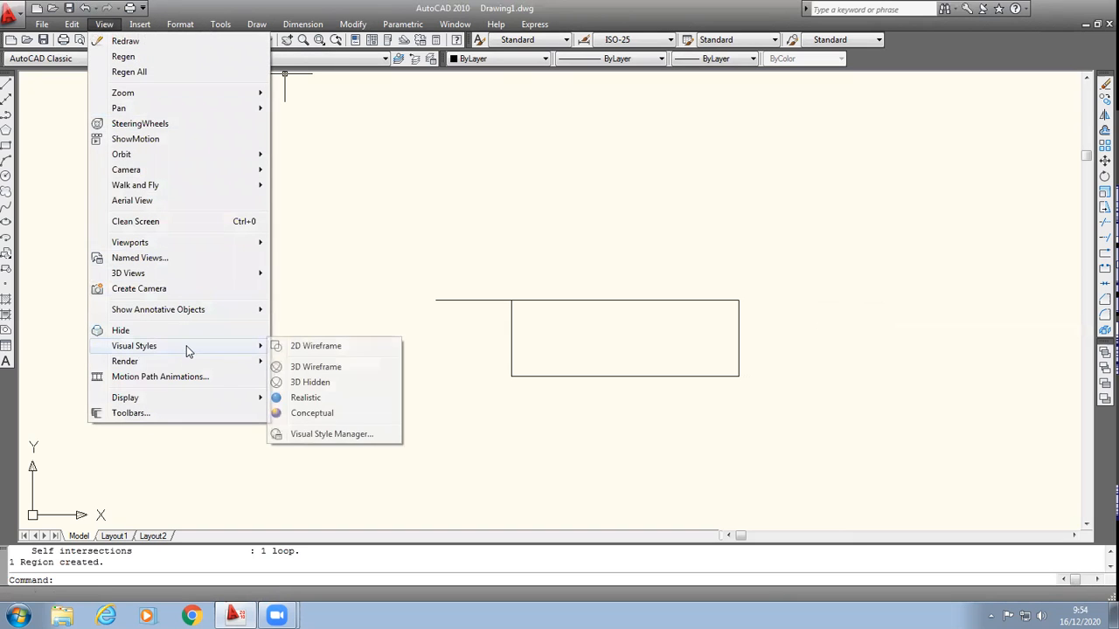
{"action": "mouse_move", "coordinate": [230, 273]}
{"action": "left_click", "coordinate": [312, 438]}
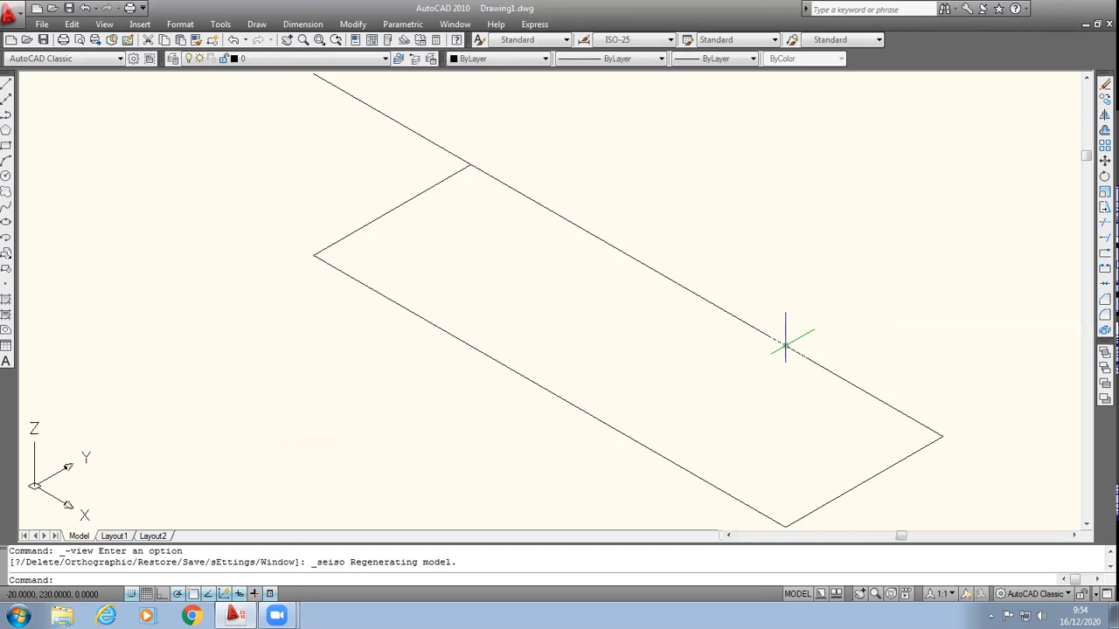
{"action": "scroll", "coordinate": [926, 437], "scroll_direction": "down", "scroll_amount": 2}
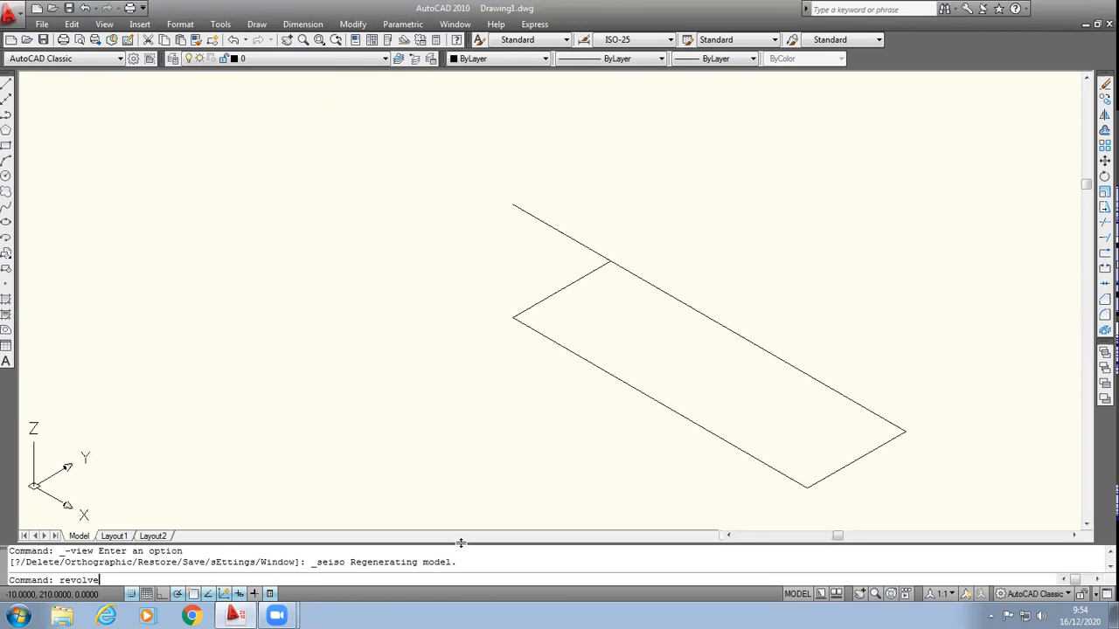
{"action": "key", "text": "Return"}
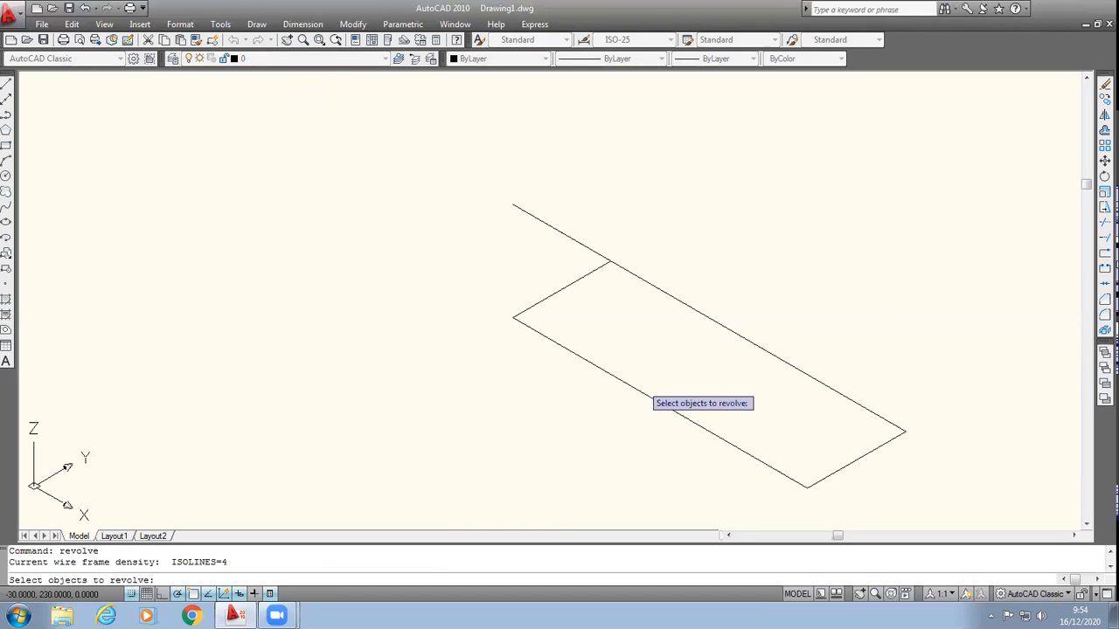
{"action": "left_click", "coordinate": [610, 374]}
{"action": "key", "text": "Return"}
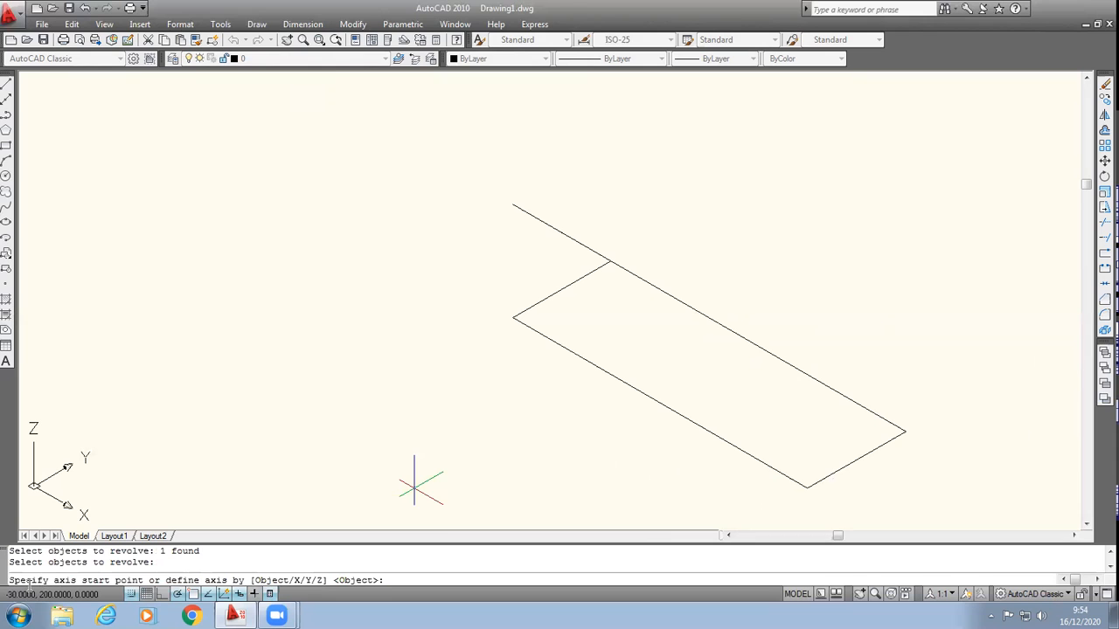
{"action": "scroll", "coordinate": [906, 487], "scroll_direction": "down", "scroll_amount": 2}
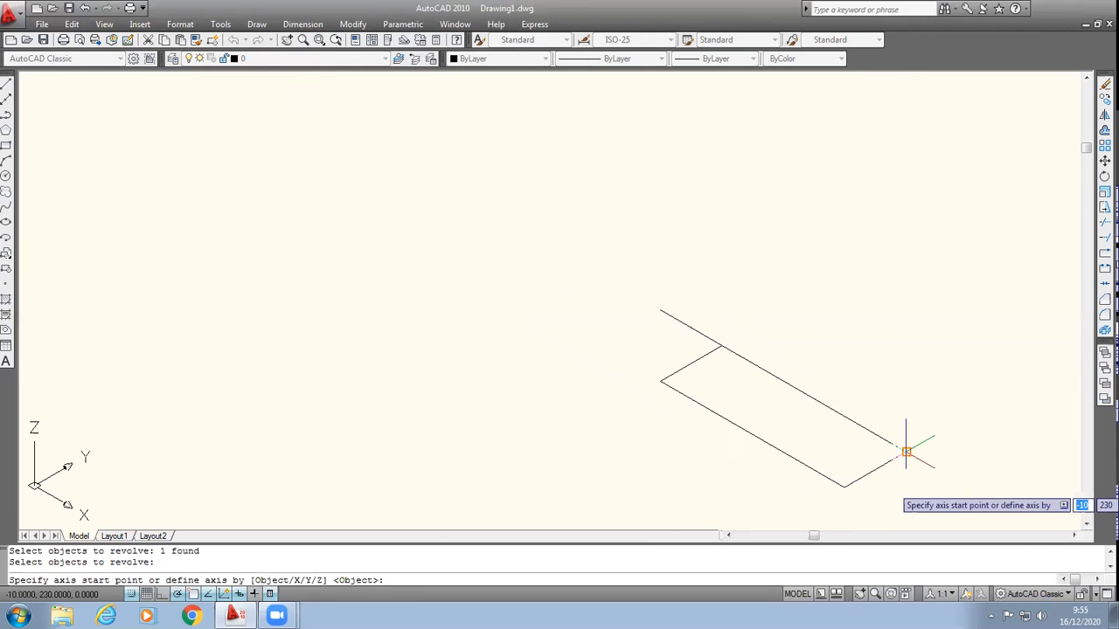
{"action": "left_click", "coordinate": [1086, 524]}
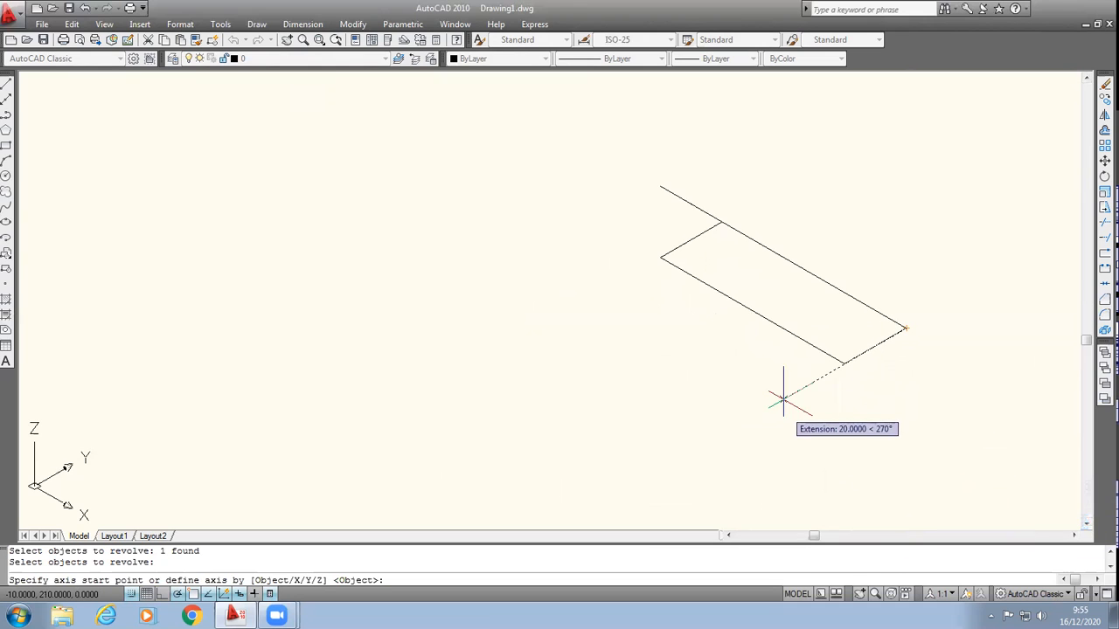
{"action": "left_click", "coordinate": [660, 258]}
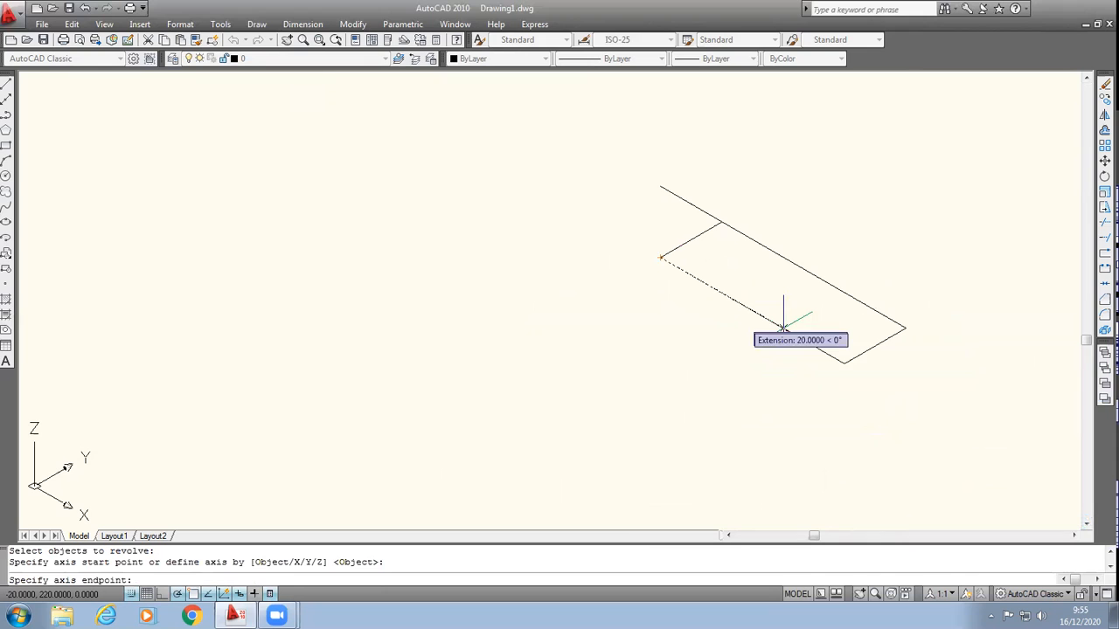
{"action": "left_click", "coordinate": [845, 364]}
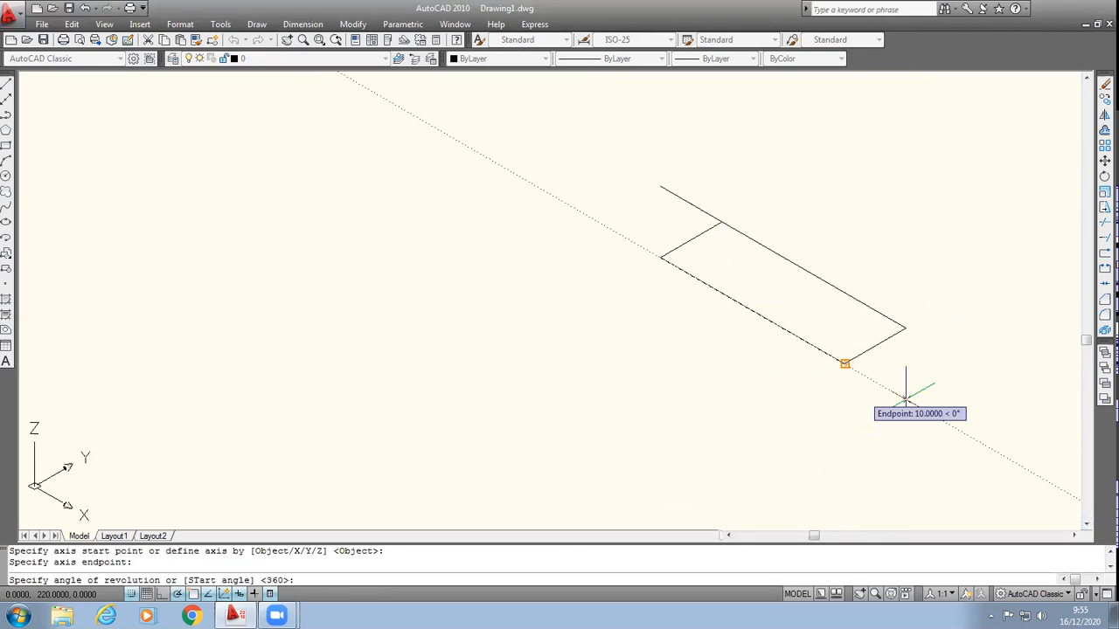
{"action": "key", "text": "Return"}
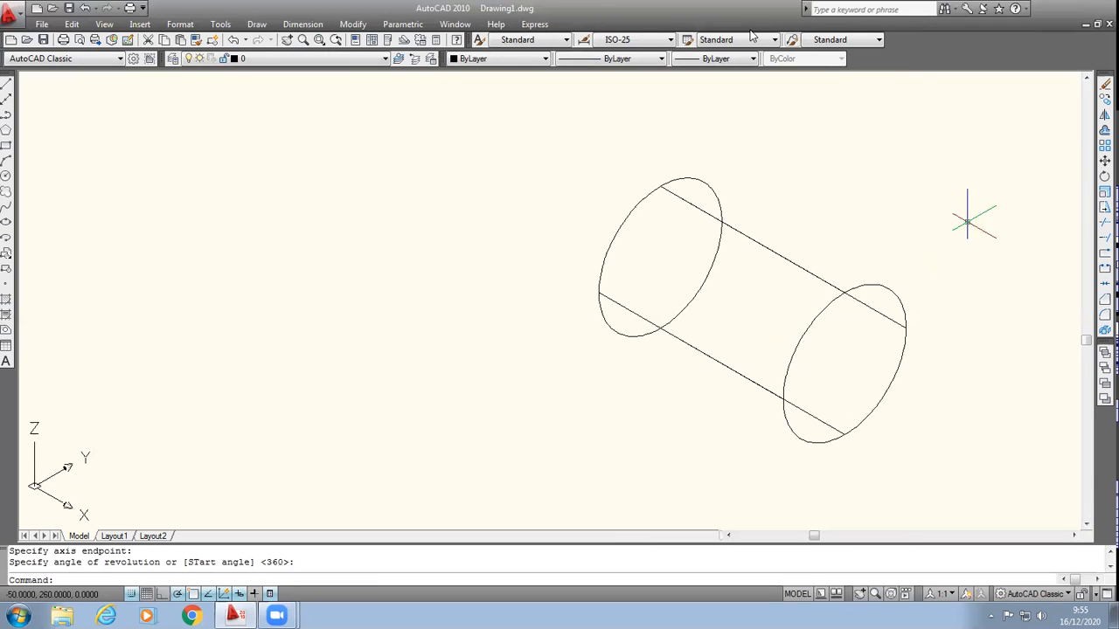
Step: Show the revolved cylinder in the Realistic visual style
{"action": "left_click", "coordinate": [104, 23]}
{"action": "mouse_move", "coordinate": [166, 346]}
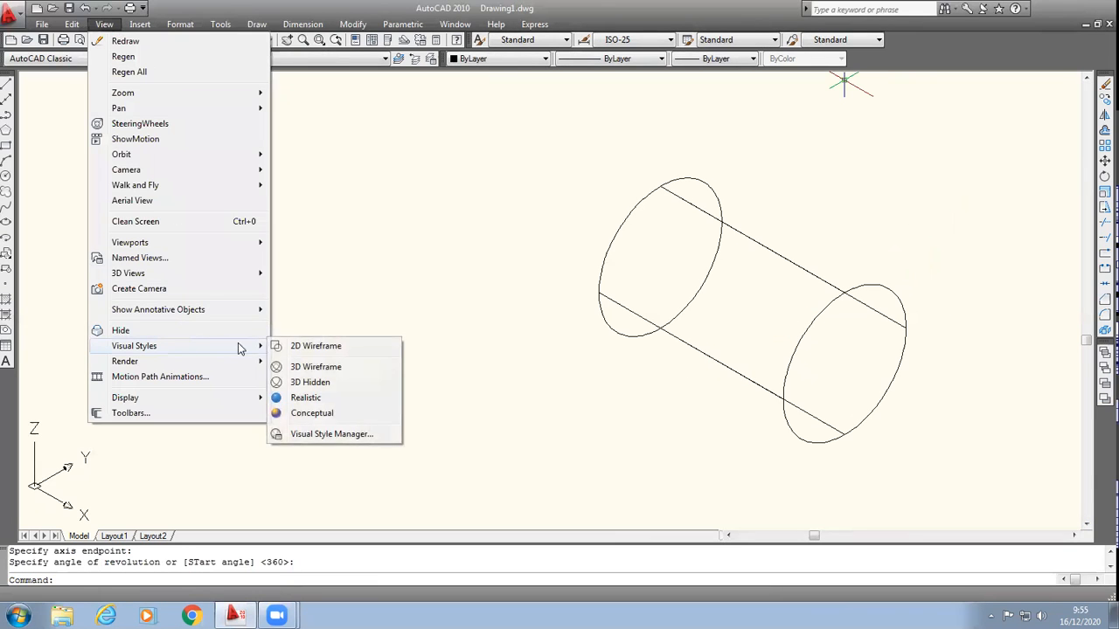
{"action": "left_click", "coordinate": [306, 397]}
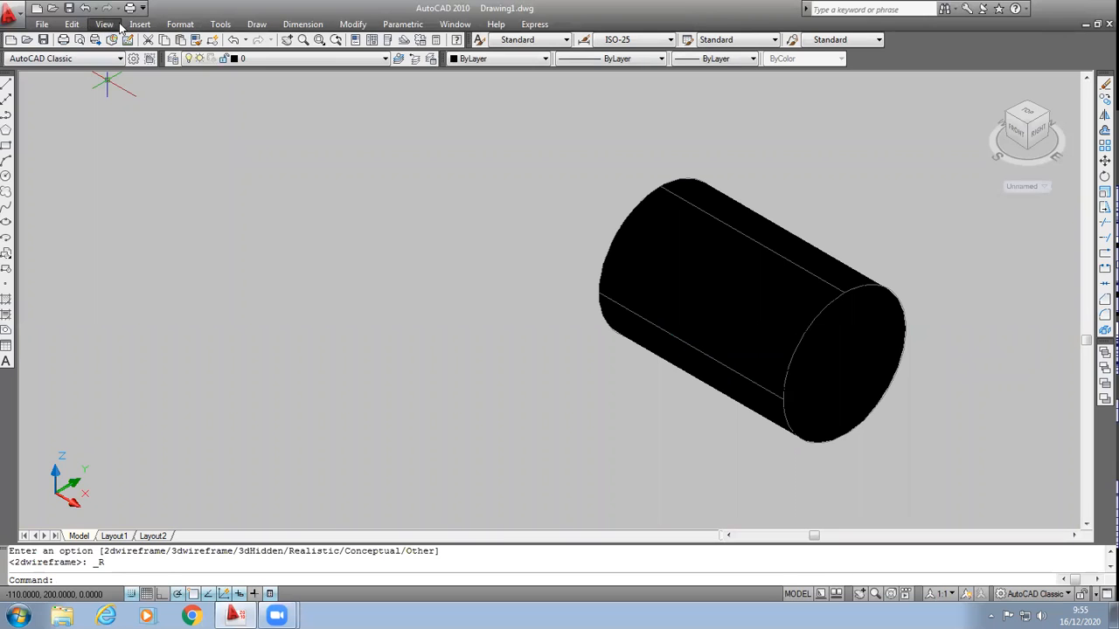
Step: Undo the Realistic style, the revolve and the isometric view change to return to the flat rectangular region
{"action": "left_click", "coordinate": [85, 8]}
{"action": "left_click", "coordinate": [86, 8]}
{"action": "left_click", "coordinate": [86, 8]}
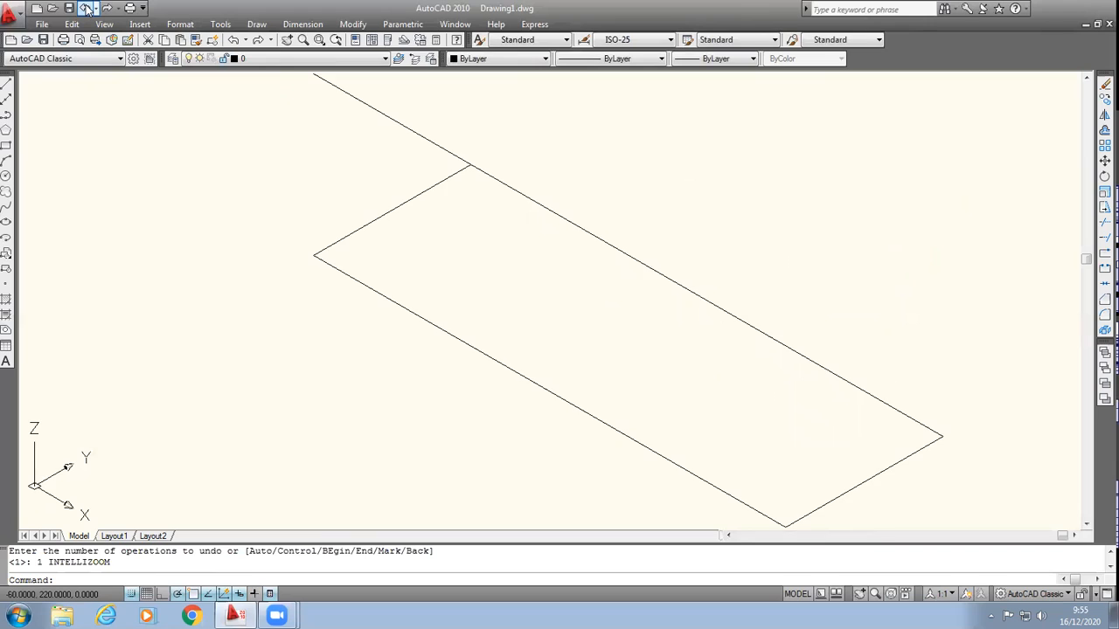
{"action": "left_click", "coordinate": [86, 8]}
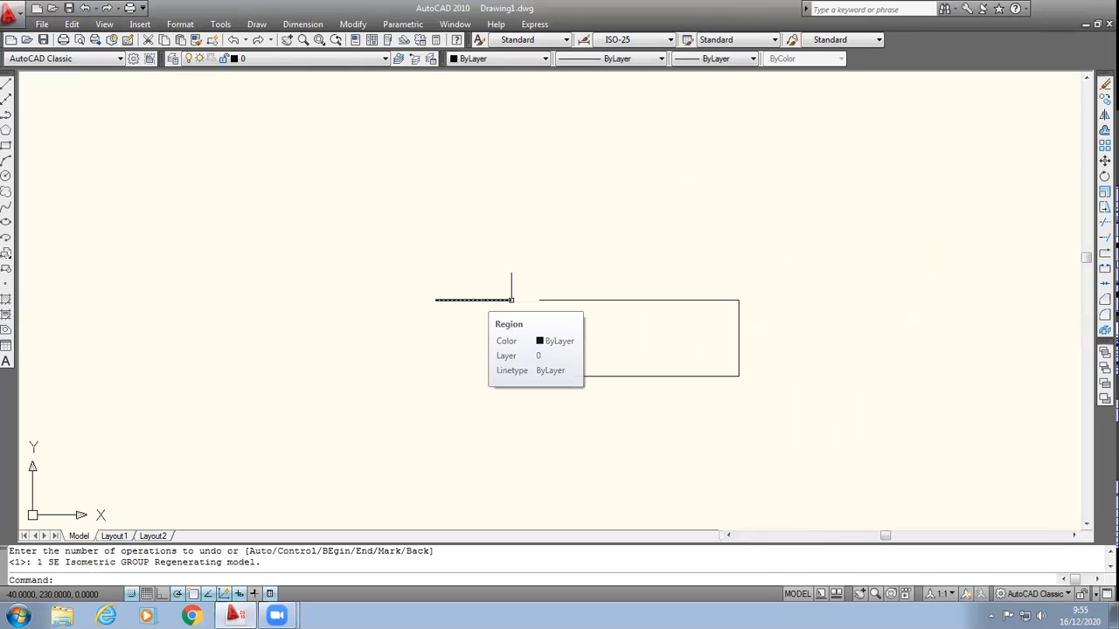
Step: Erase the rectangle and its extending line from the drawing
{"action": "left_click", "coordinate": [359, 225]}
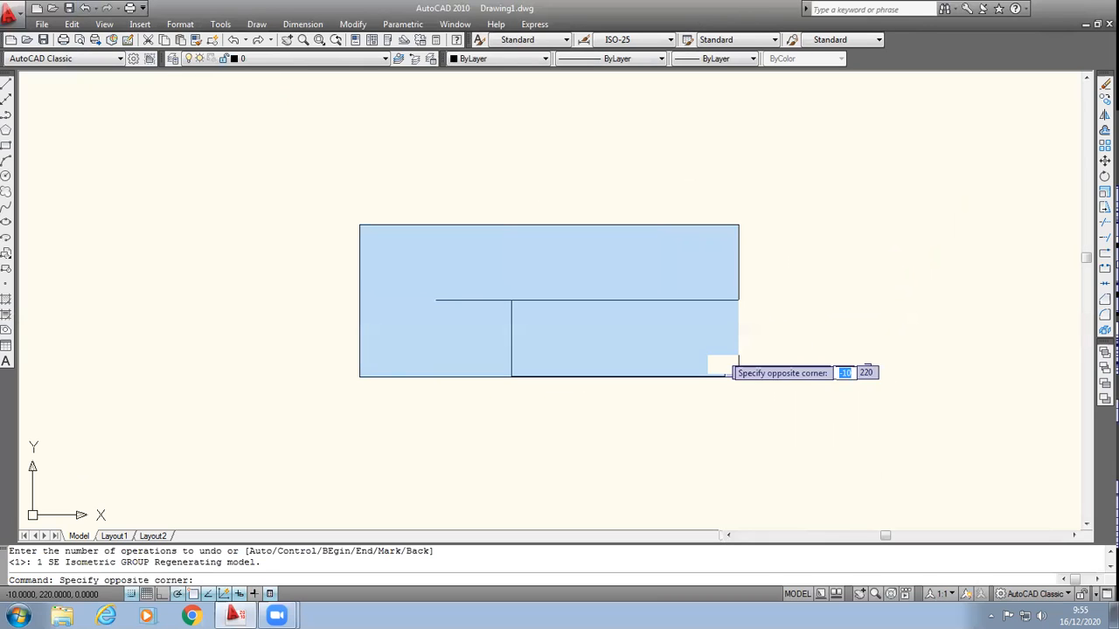
{"action": "left_click", "coordinate": [815, 381]}
{"action": "key", "text": "Delete"}
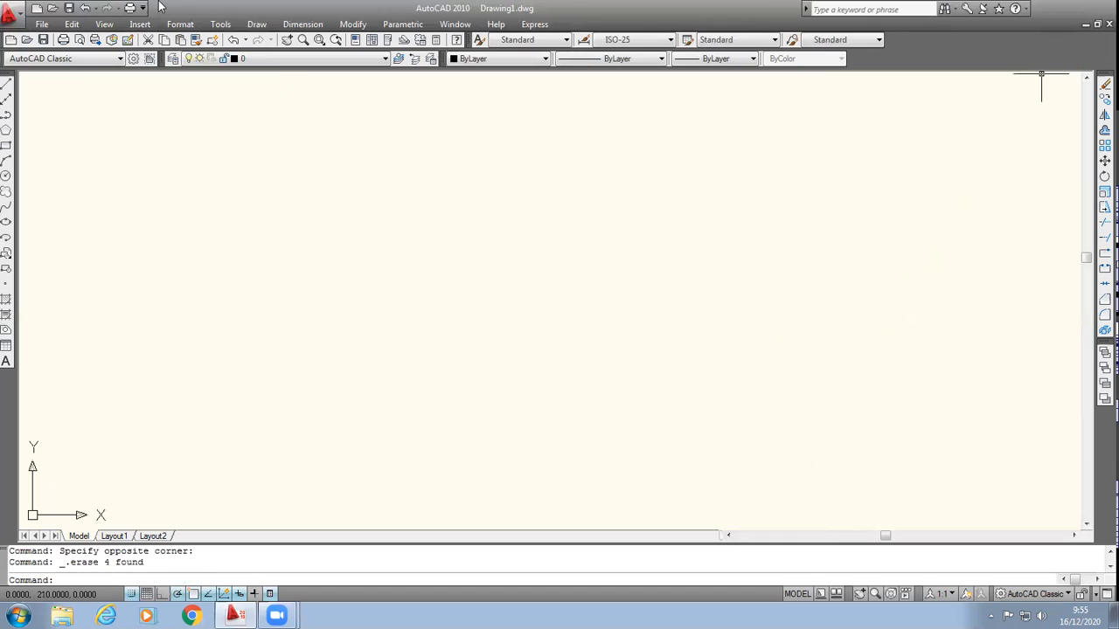
Step: Draw a closed stepped profile with lines running 10 right, 10 up, 30 right, 20 down, 40 left and 10 up
{"action": "left_click", "coordinate": [4, 84]}
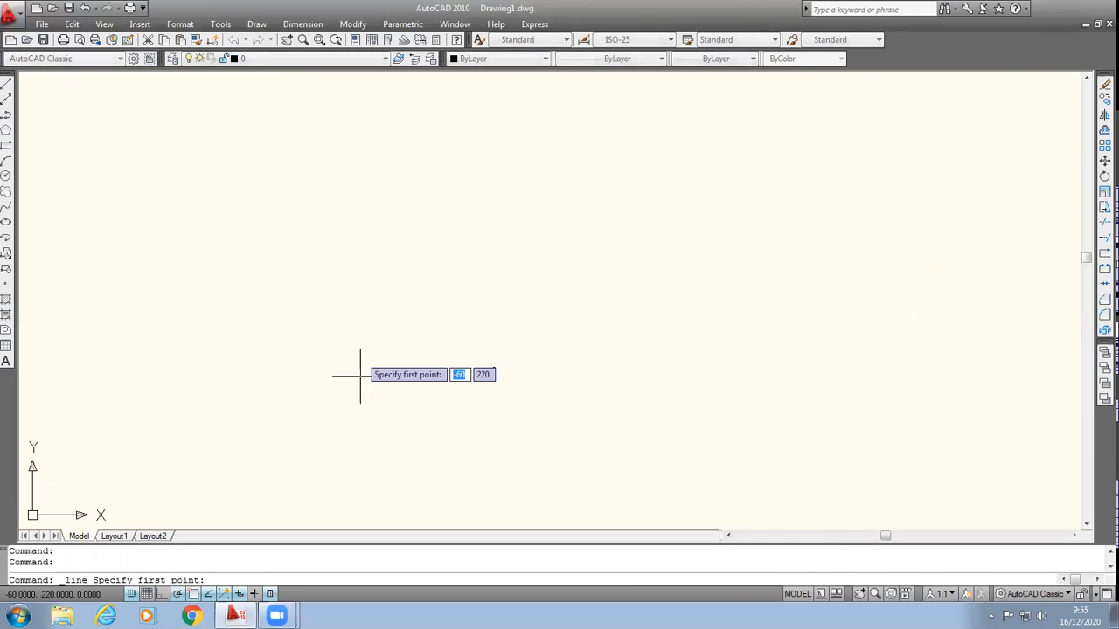
{"action": "left_click", "coordinate": [360, 299]}
{"action": "left_click", "coordinate": [436, 300]}
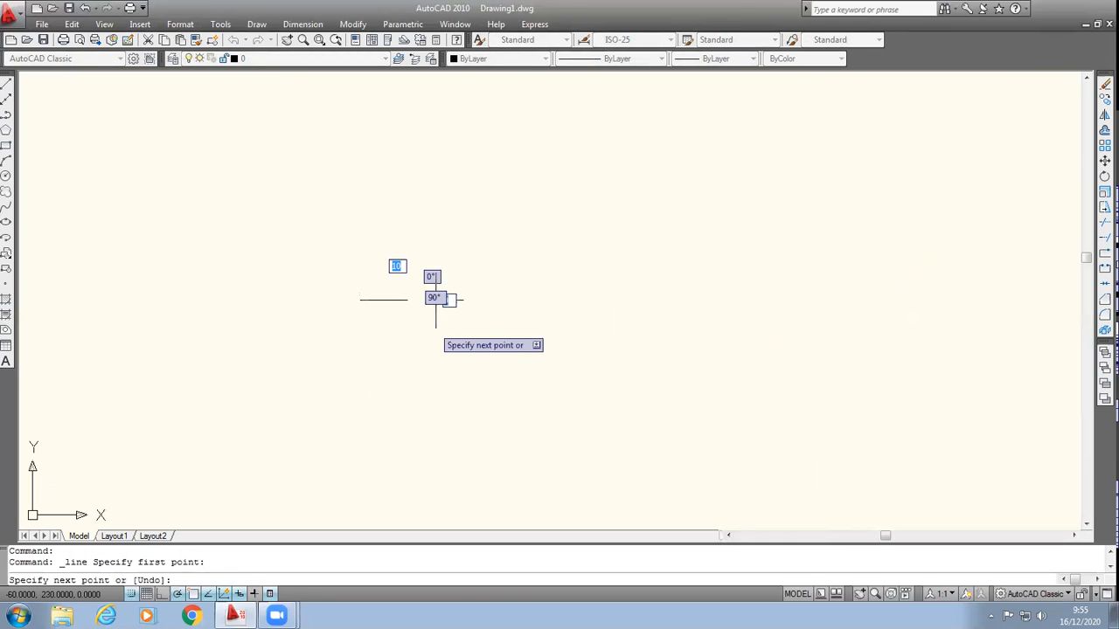
{"action": "left_click", "coordinate": [436, 224]}
{"action": "left_click", "coordinate": [663, 224]}
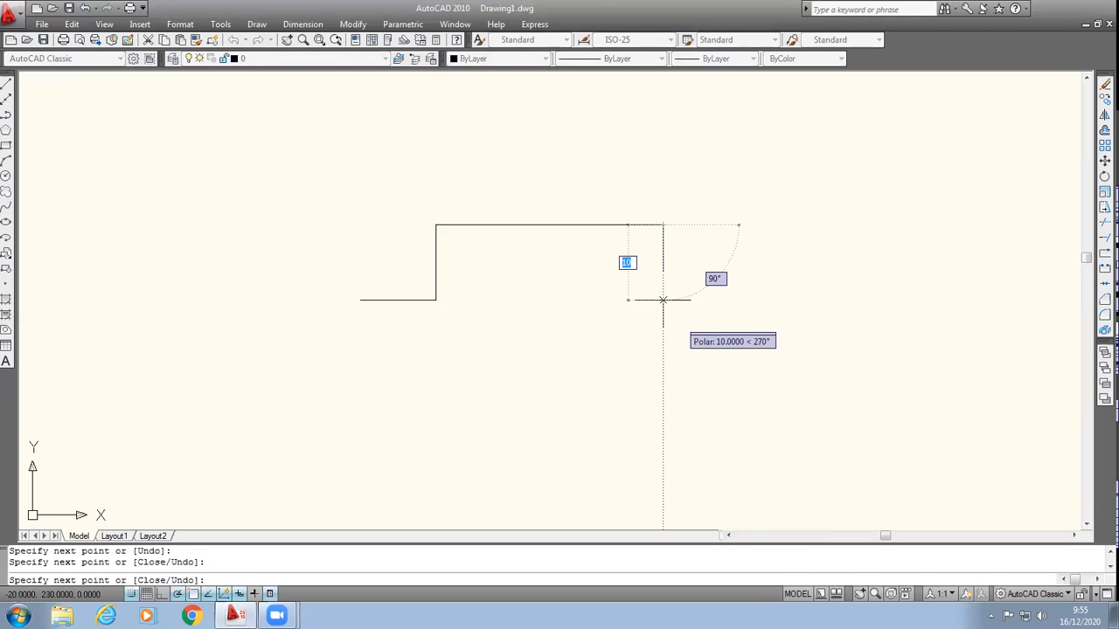
{"action": "left_click", "coordinate": [662, 376]}
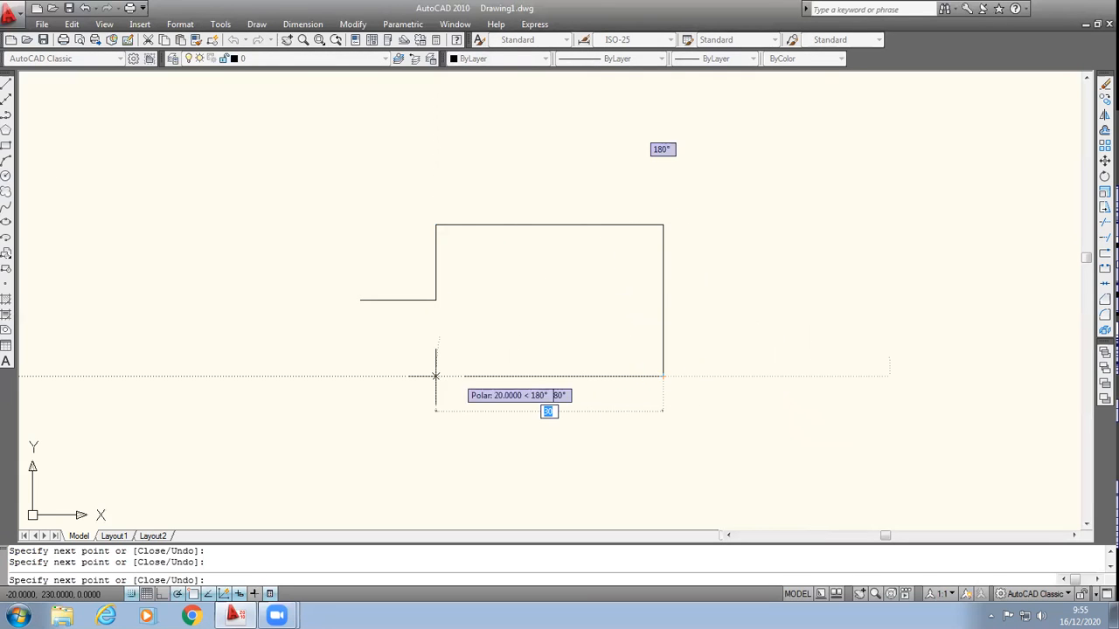
{"action": "left_click", "coordinate": [360, 376]}
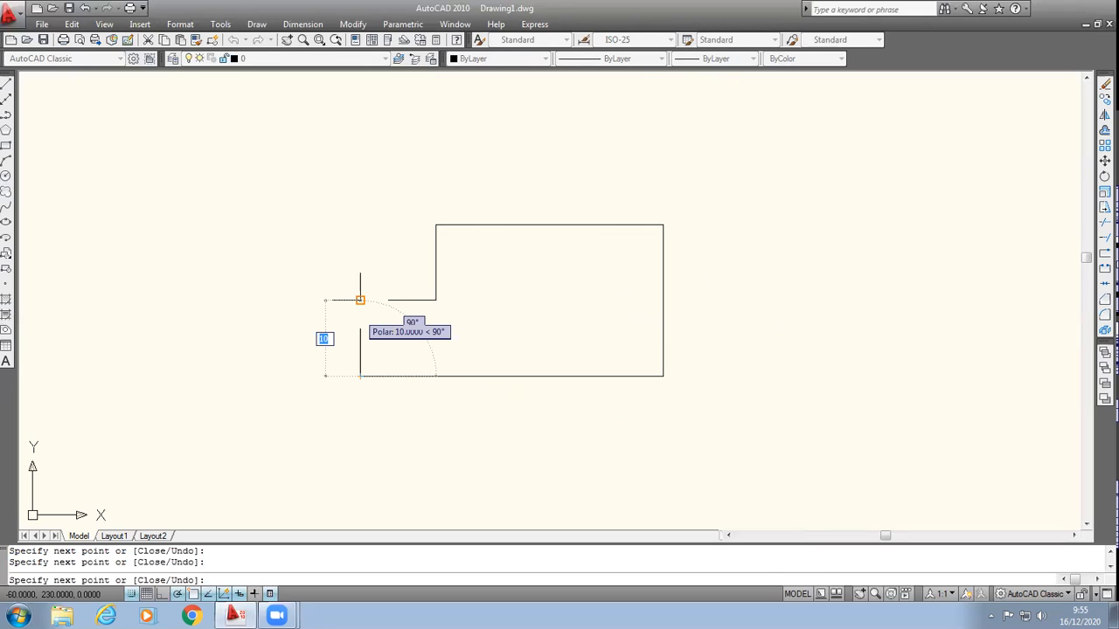
{"action": "left_click", "coordinate": [360, 299]}
{"action": "key", "text": "Return"}
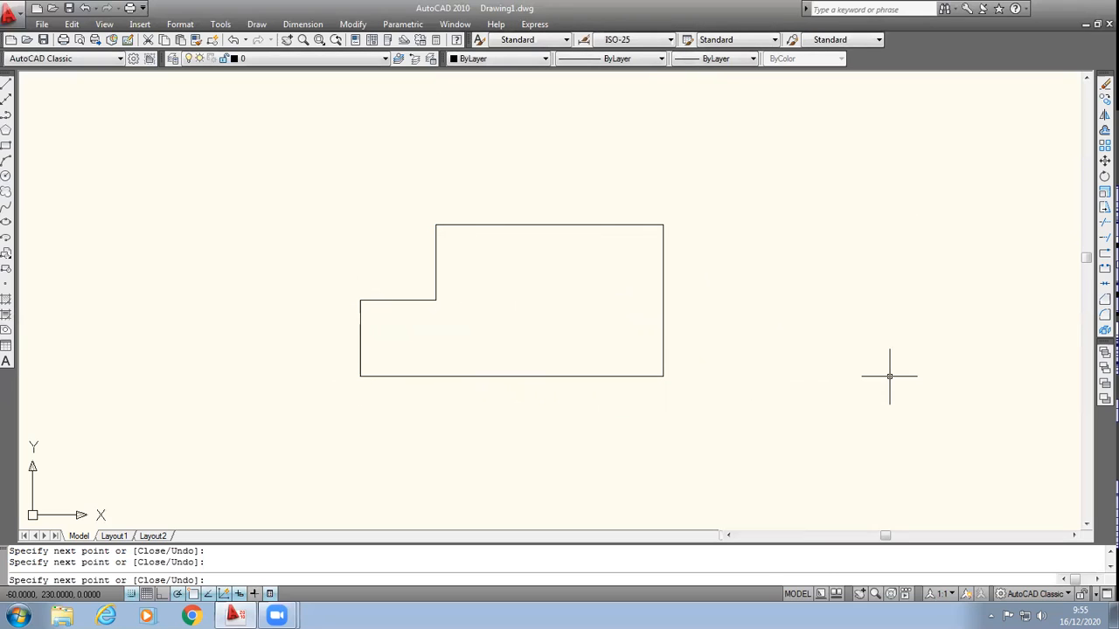
{"action": "key", "text": "Return"}
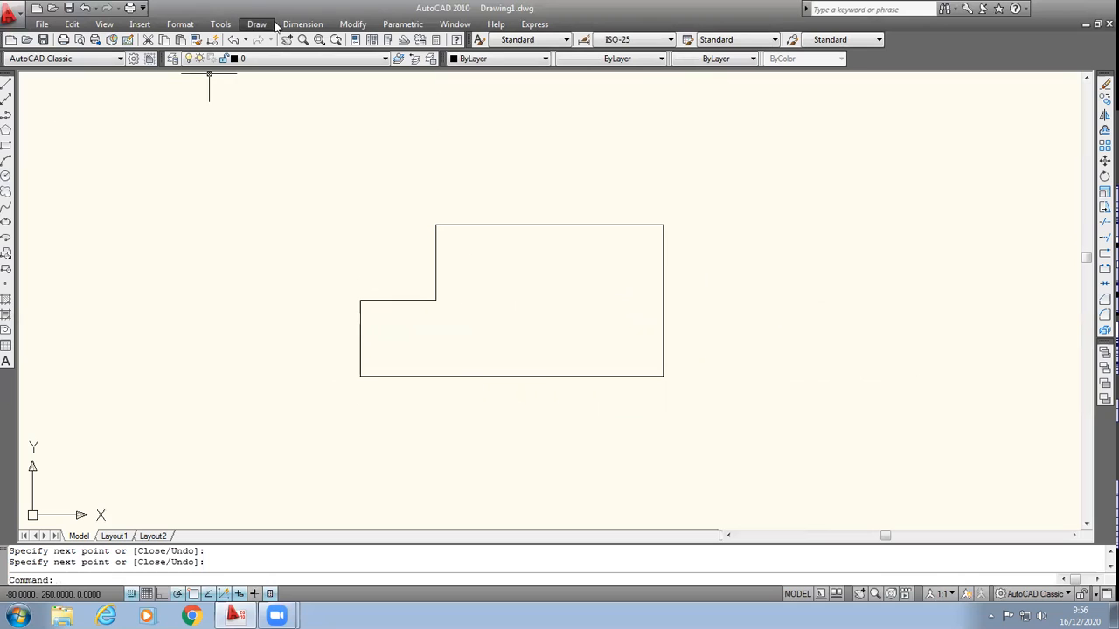
Step: Create a region from all the lines of the stepped profile
{"action": "left_click", "coordinate": [353, 24]}
{"action": "mouse_move", "coordinate": [257, 25]}
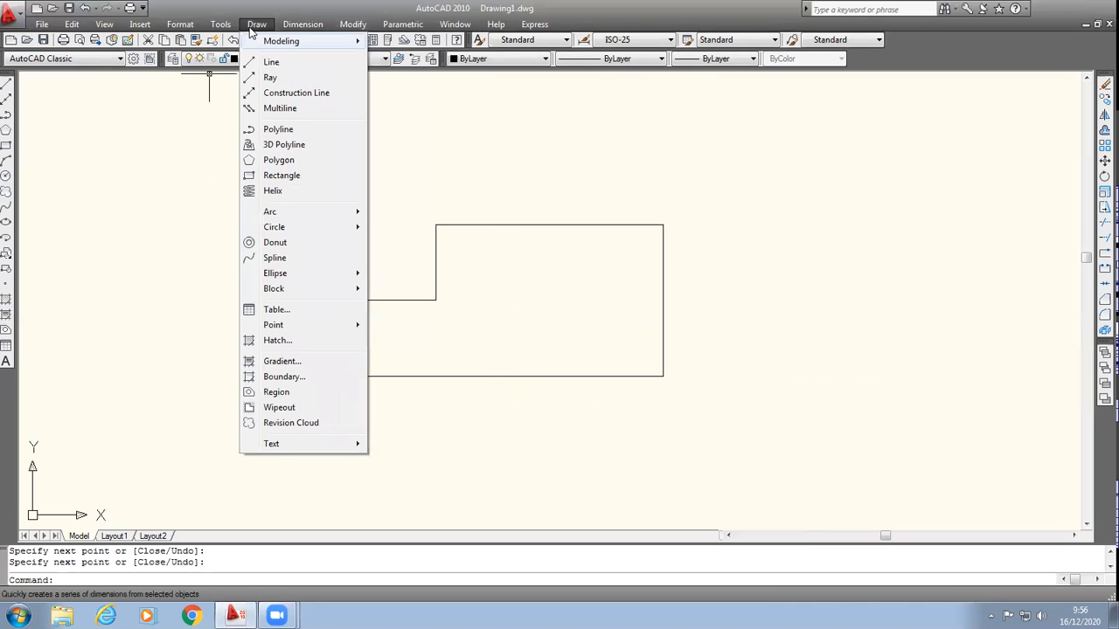
{"action": "left_click", "coordinate": [276, 392]}
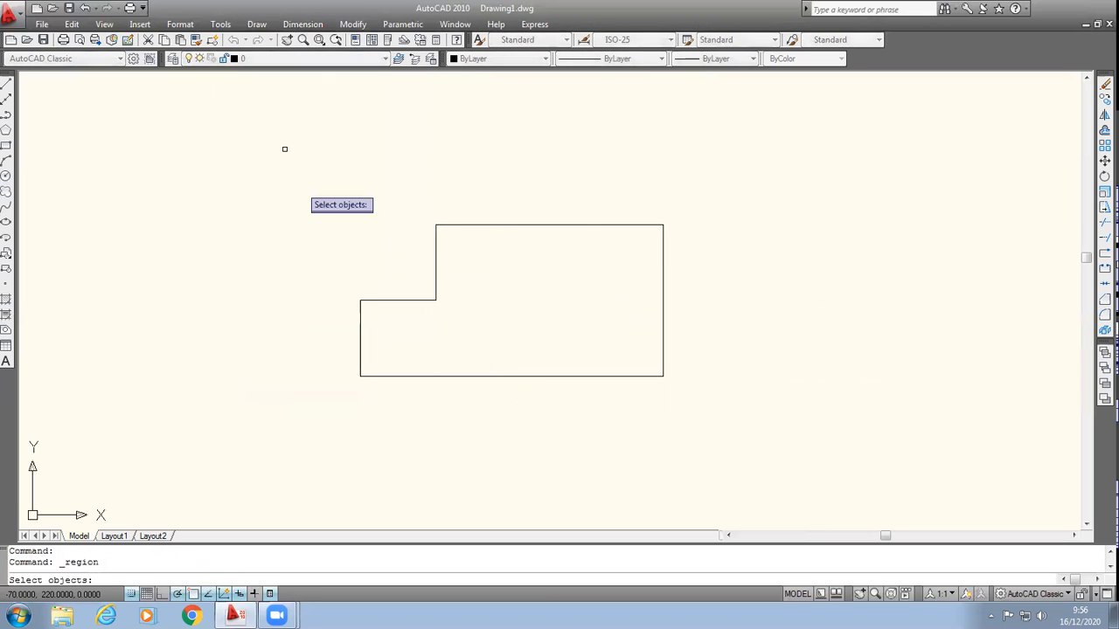
{"action": "left_click", "coordinate": [284, 150]}
{"action": "left_click", "coordinate": [737, 452]}
{"action": "key", "text": "Return"}
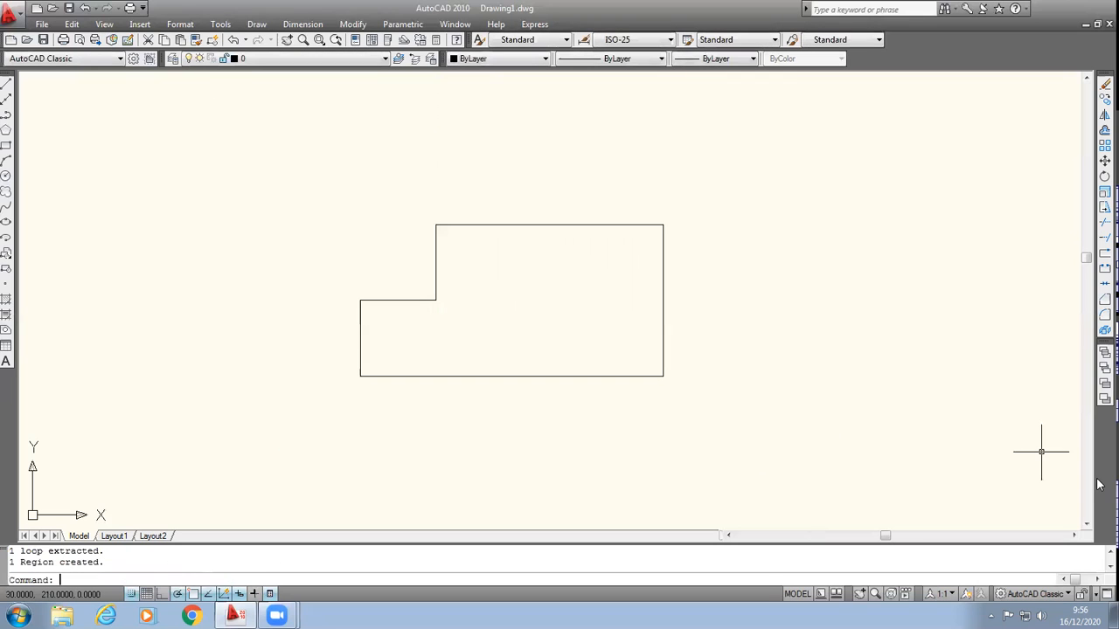
Step: Switch to the SE Isometric view and revolve the stepped region 360° about its 40-unit straight edge
{"action": "left_click", "coordinate": [104, 24]}
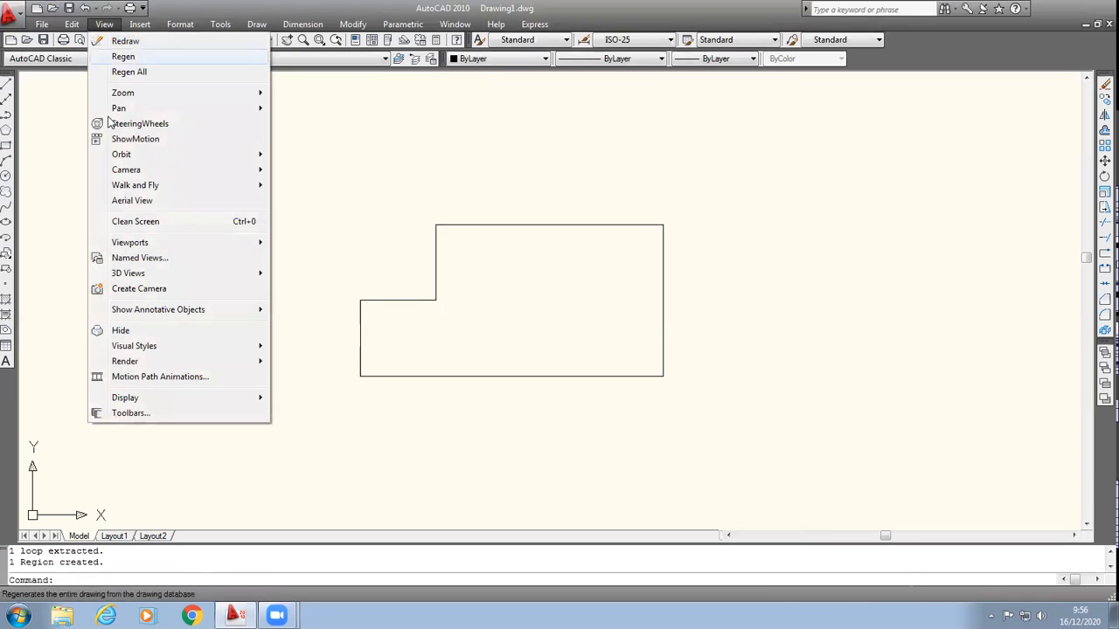
{"action": "mouse_move", "coordinate": [145, 363]}
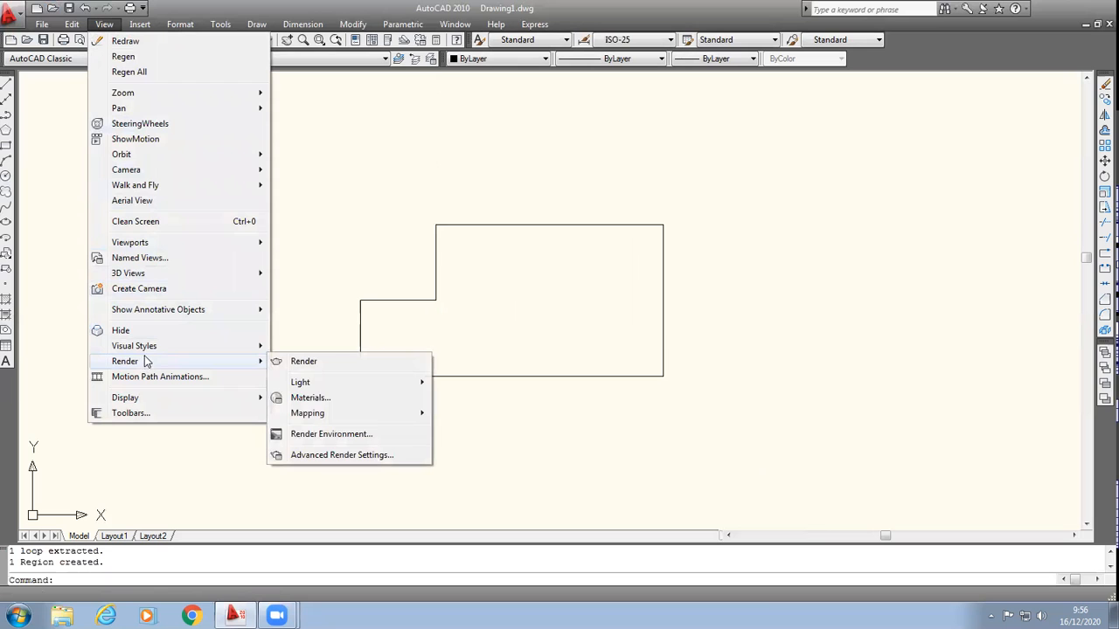
{"action": "mouse_move", "coordinate": [153, 273]}
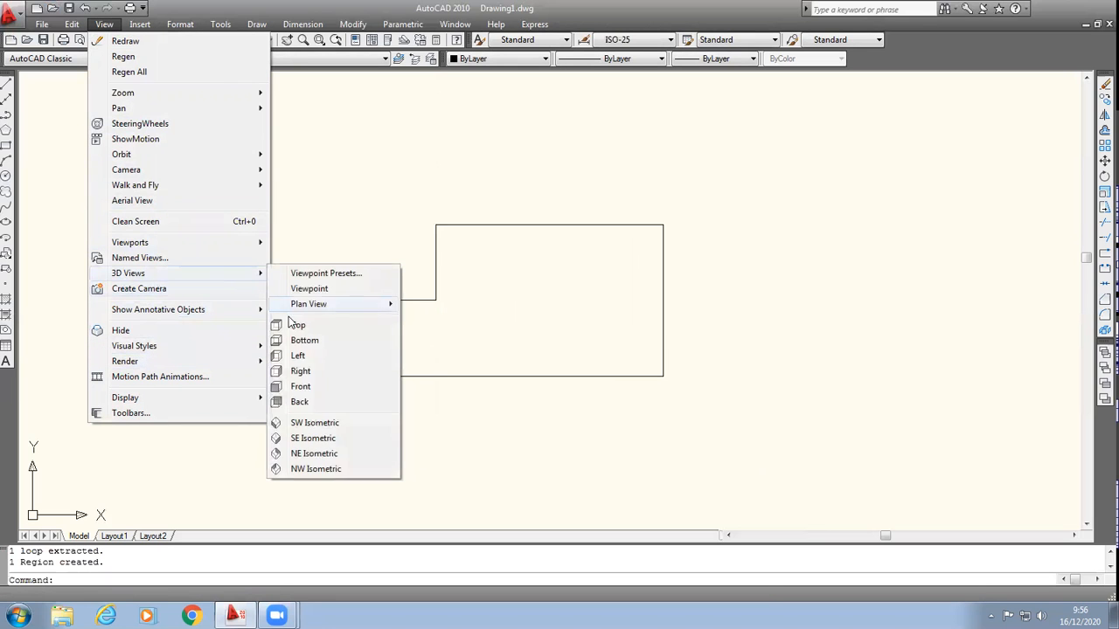
{"action": "left_click", "coordinate": [305, 438]}
{"action": "scroll", "coordinate": [741, 485], "scroll_direction": "down", "scroll_amount": 2}
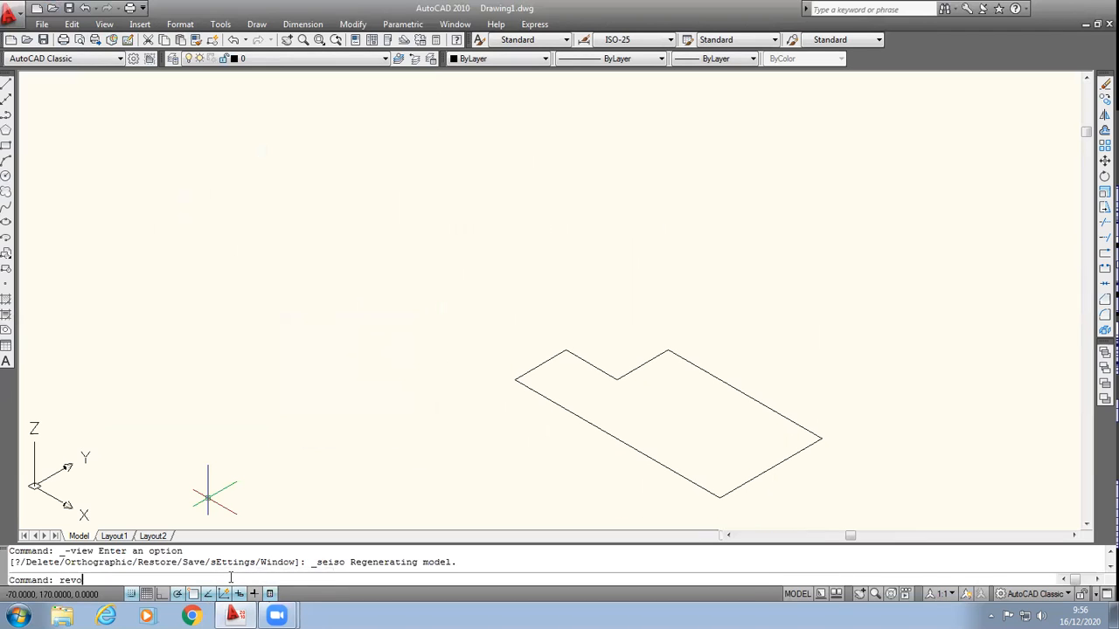
{"action": "key", "text": "Return"}
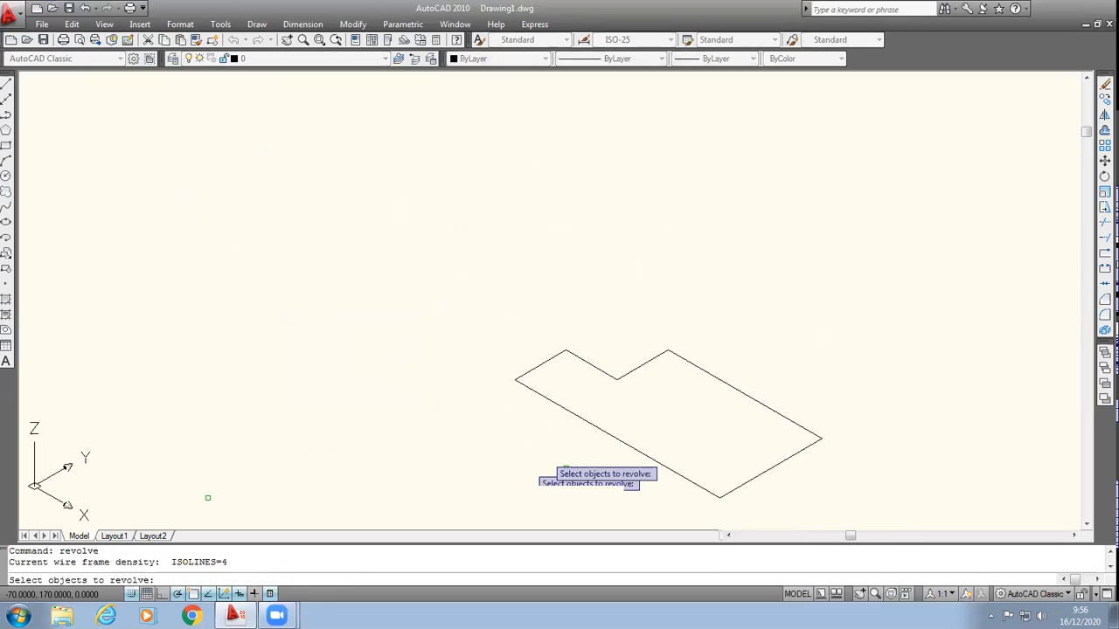
{"action": "left_click", "coordinate": [565, 409]}
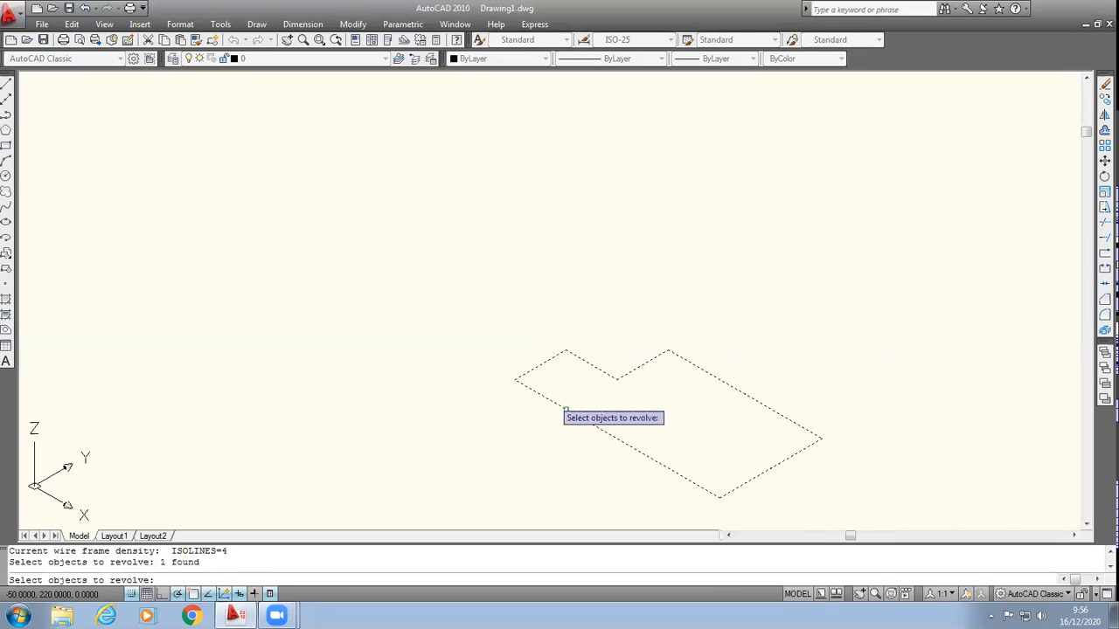
{"action": "key", "text": "Return"}
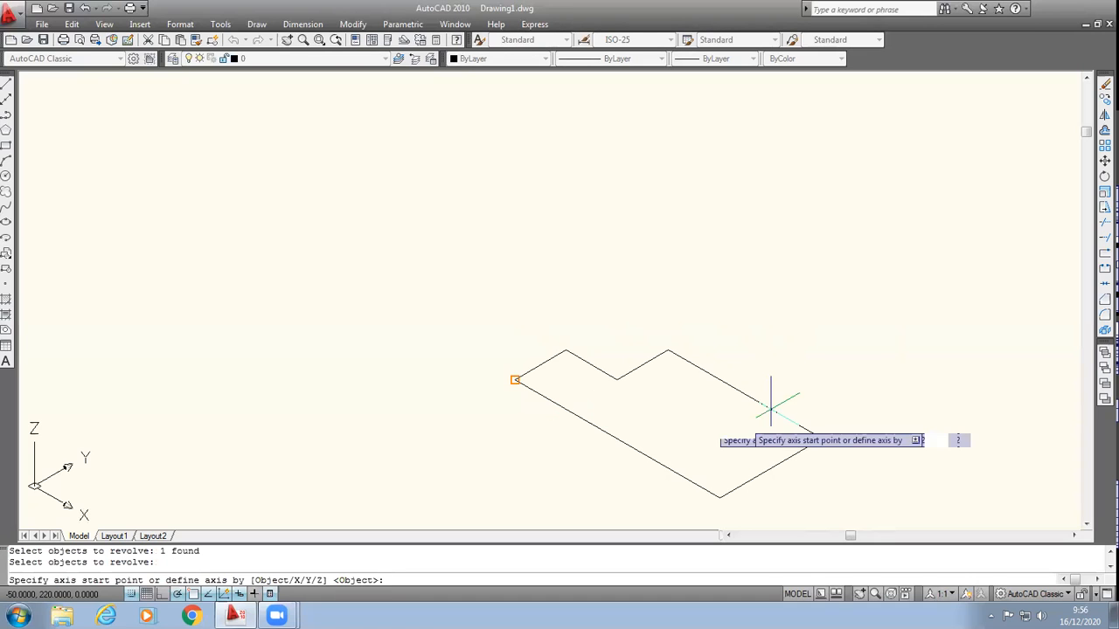
{"action": "left_click", "coordinate": [515, 378]}
{"action": "left_click", "coordinate": [720, 497]}
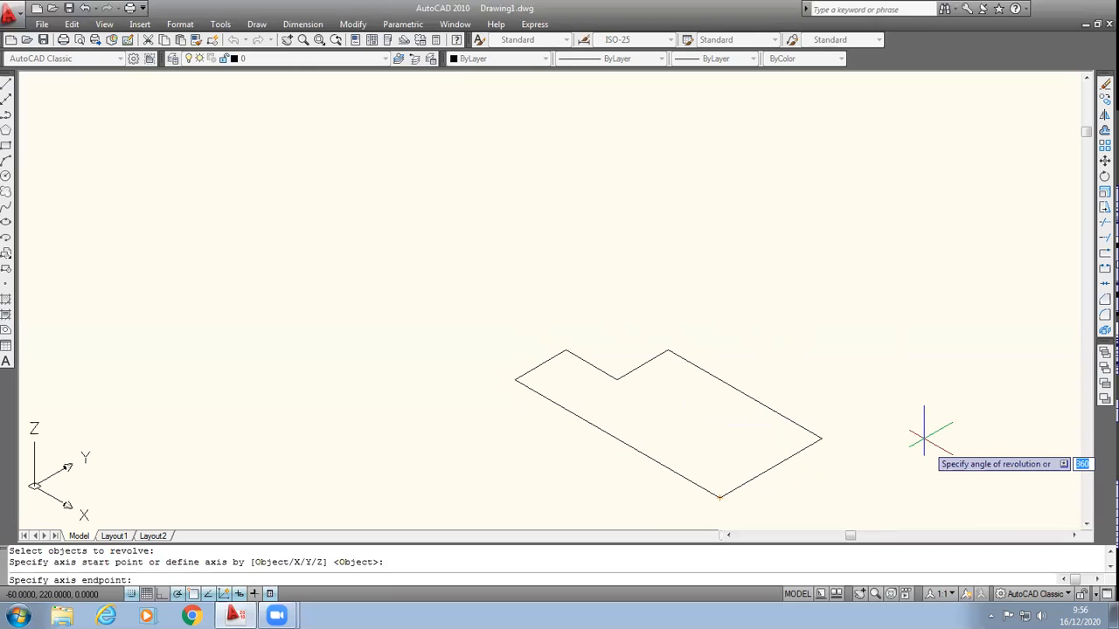
{"action": "key", "text": "Return"}
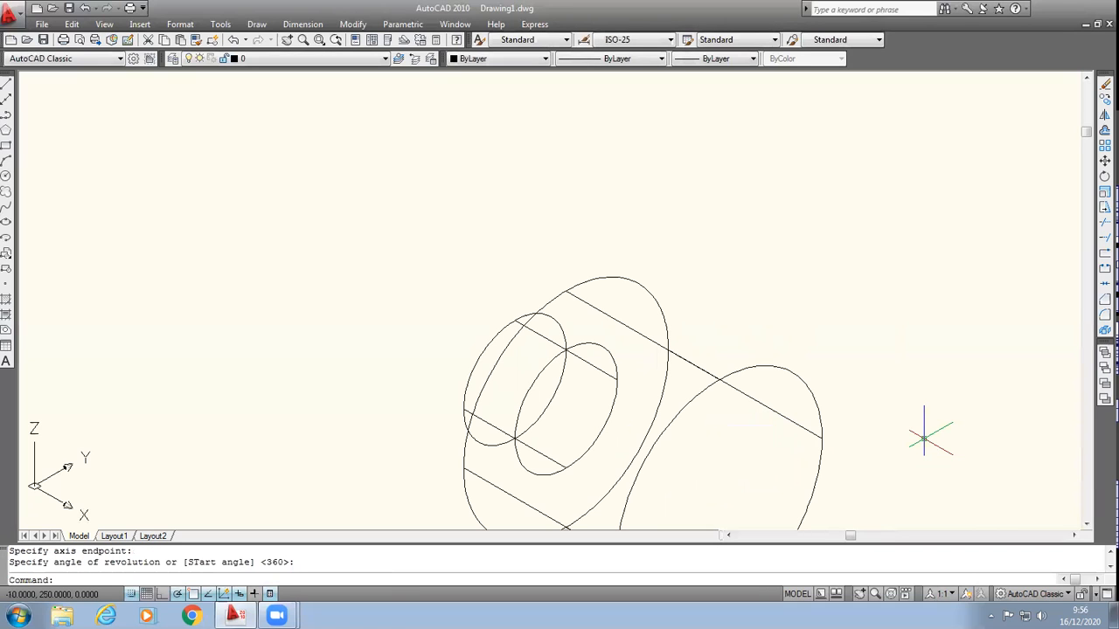
Step: Display the revolved stepped solid in the Realistic visual style
{"action": "left_click", "coordinate": [1087, 524]}
{"action": "left_click", "coordinate": [1086, 526]}
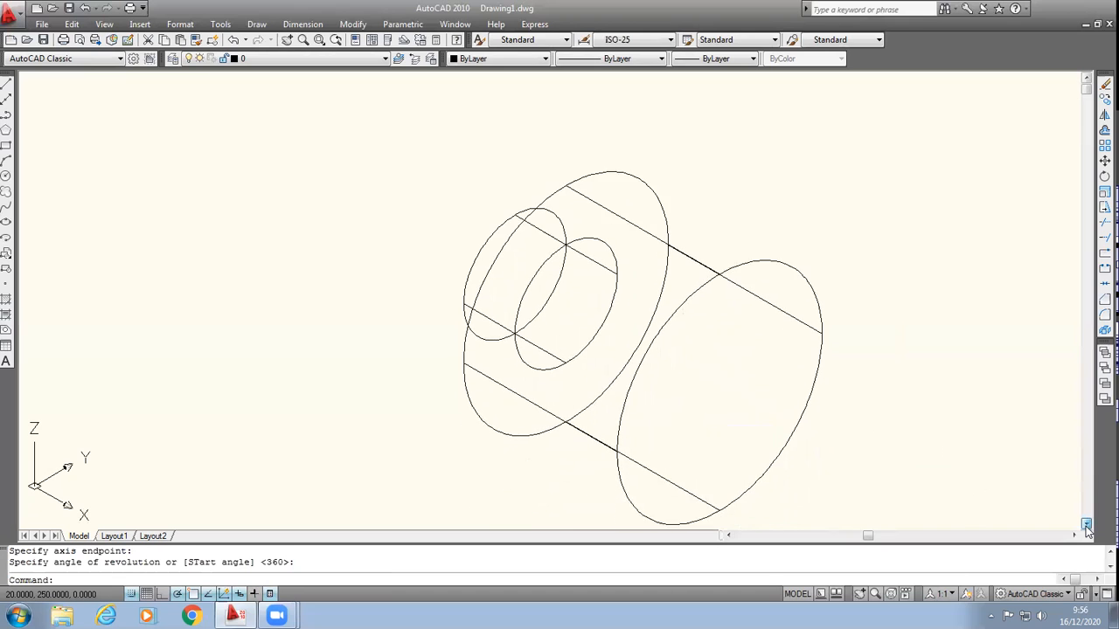
{"action": "left_click", "coordinate": [104, 24]}
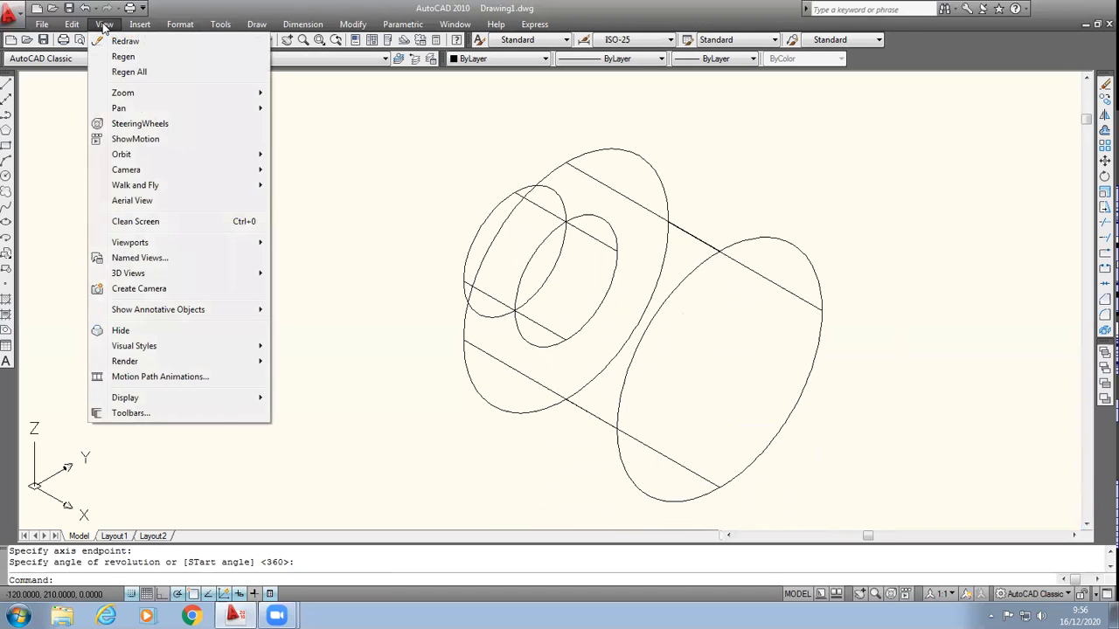
{"action": "mouse_move", "coordinate": [229, 346]}
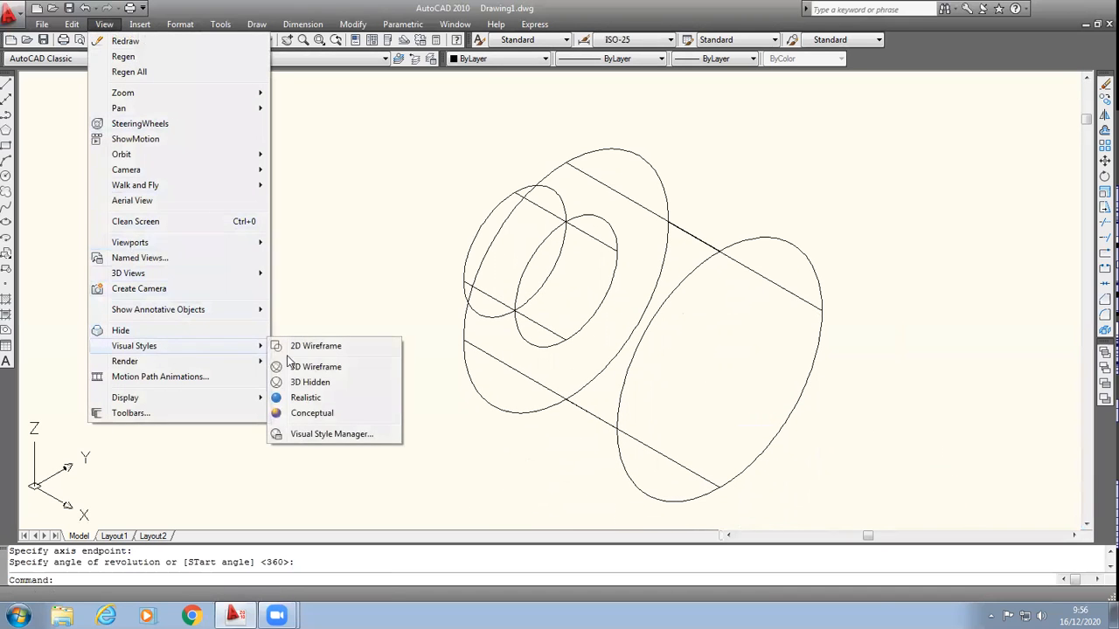
{"action": "left_click", "coordinate": [306, 398]}
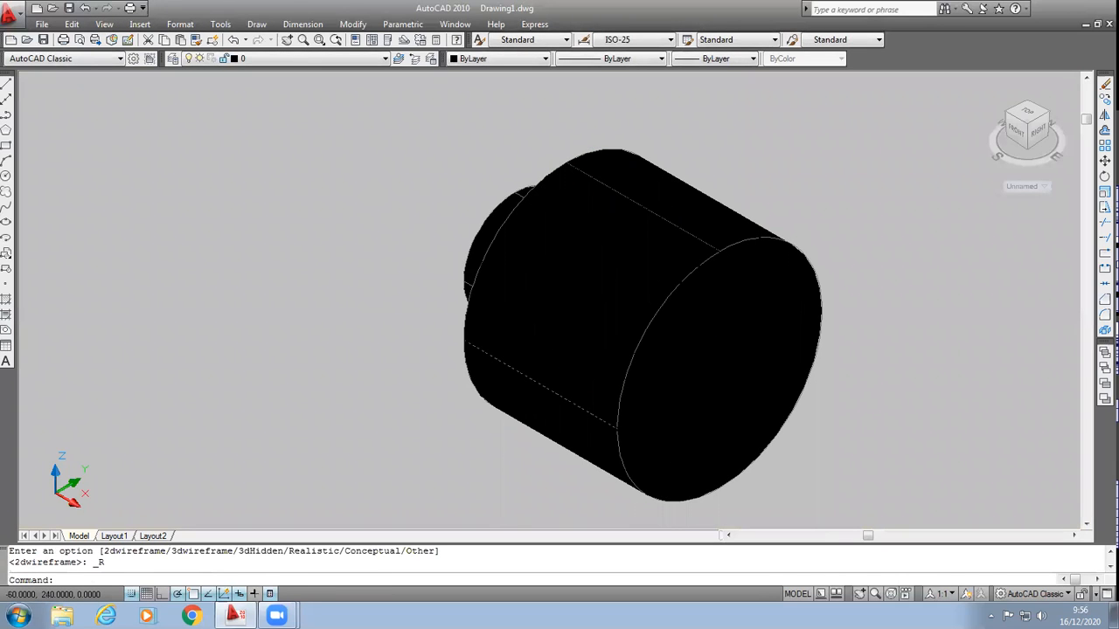
Step: Change the colour of the revolved stepped solid to Red
{"action": "left_click", "coordinate": [624, 185]}
{"action": "left_click", "coordinate": [818, 148]}
{"action": "left_click", "coordinate": [797, 181]}
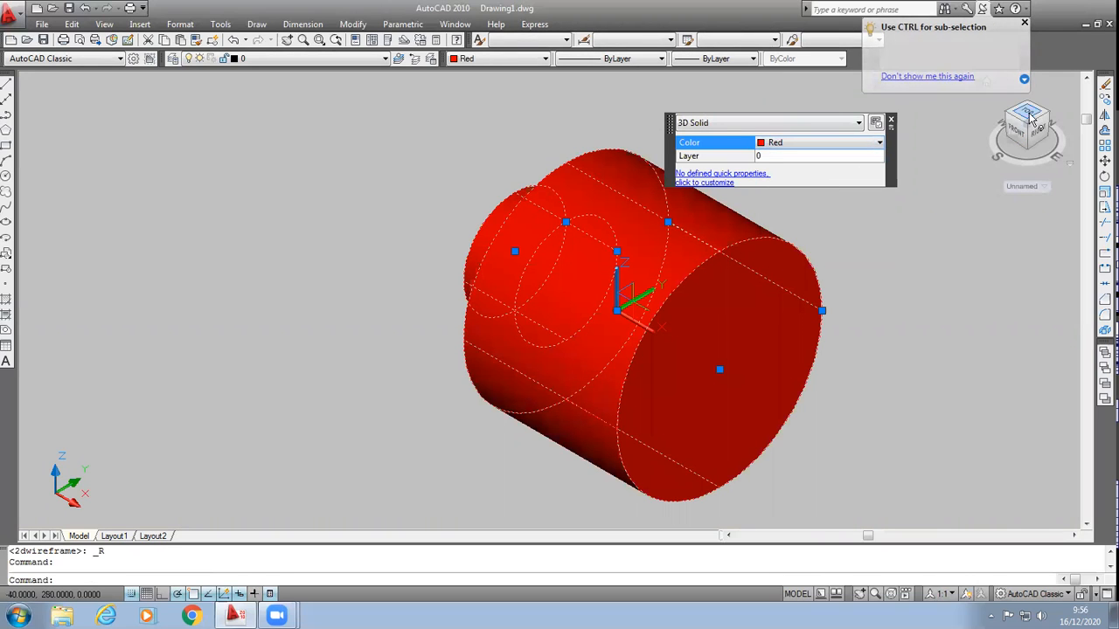
Step: Inspect the solid from the right and back, finish in the top-left-front isometric view facing its smaller end, and deselect it
{"action": "left_click", "coordinate": [1036, 133]}
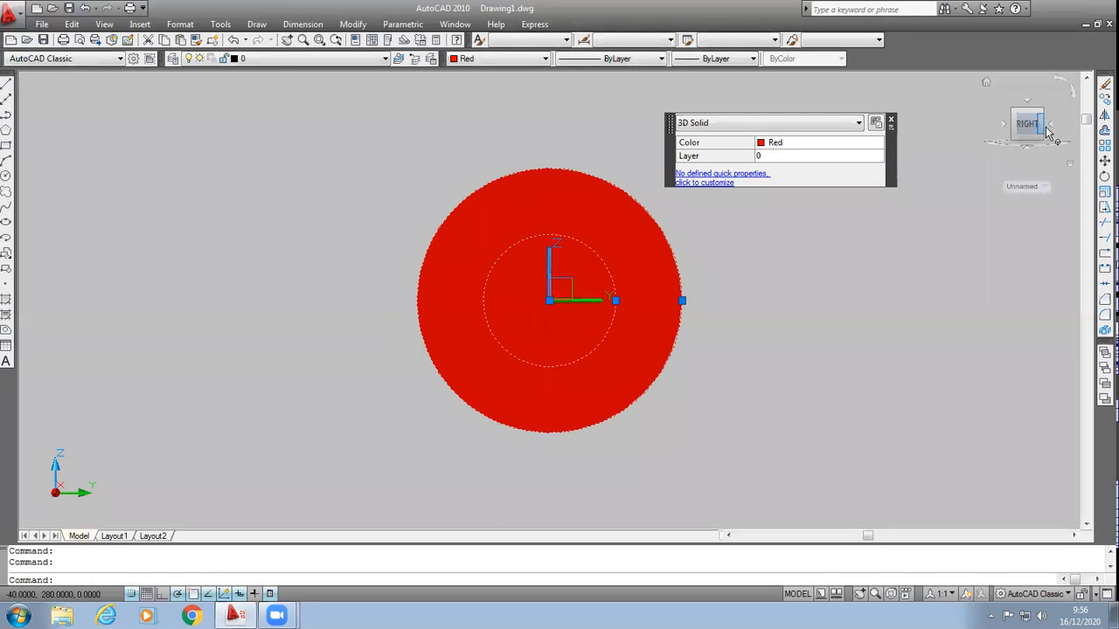
{"action": "left_click", "coordinate": [1047, 125]}
{"action": "left_click", "coordinate": [1053, 132]}
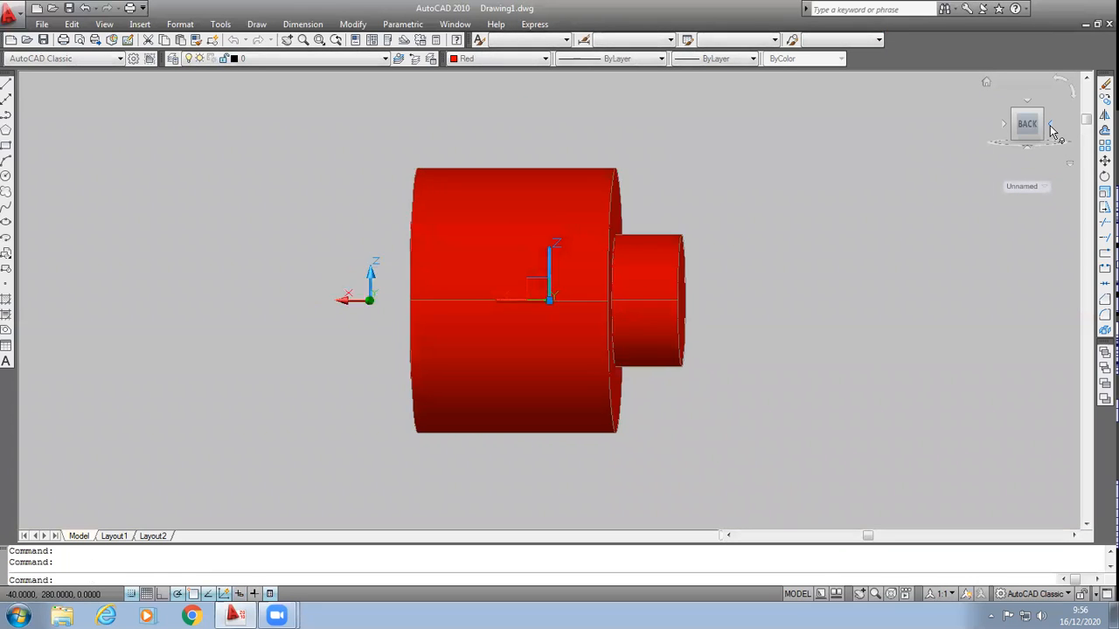
{"action": "left_click", "coordinate": [1041, 109]}
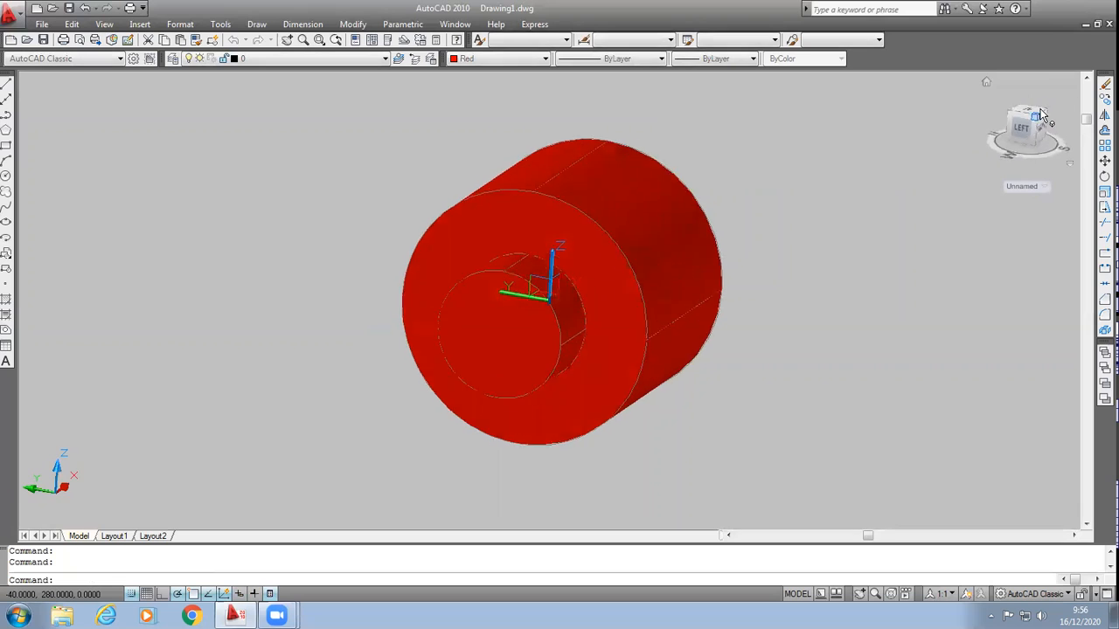
{"action": "key", "text": "Escape"}
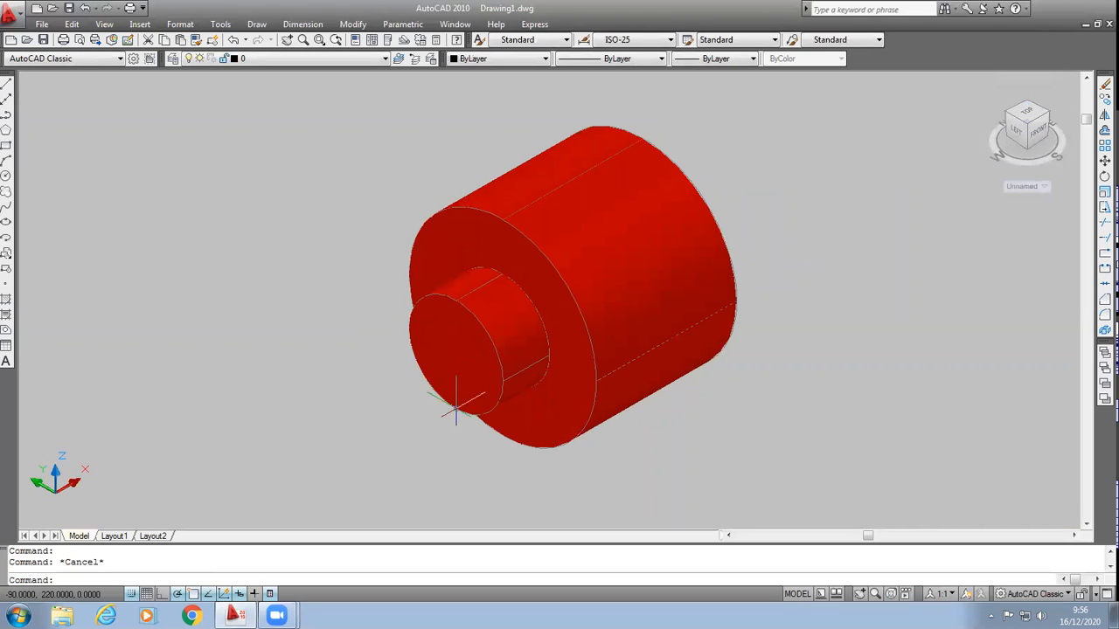